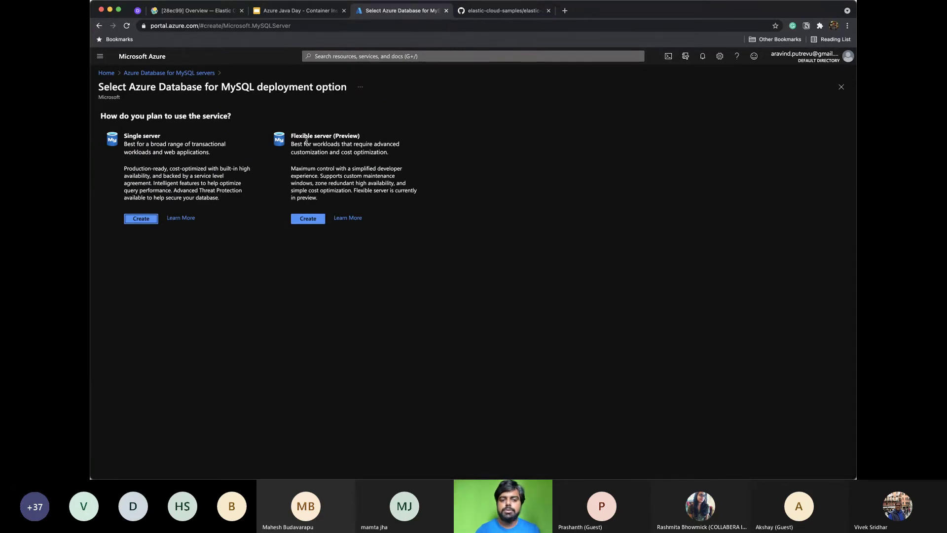
Begin creating a single-server Azure MySQL database in resource group dev-dish
left_click(141, 218)
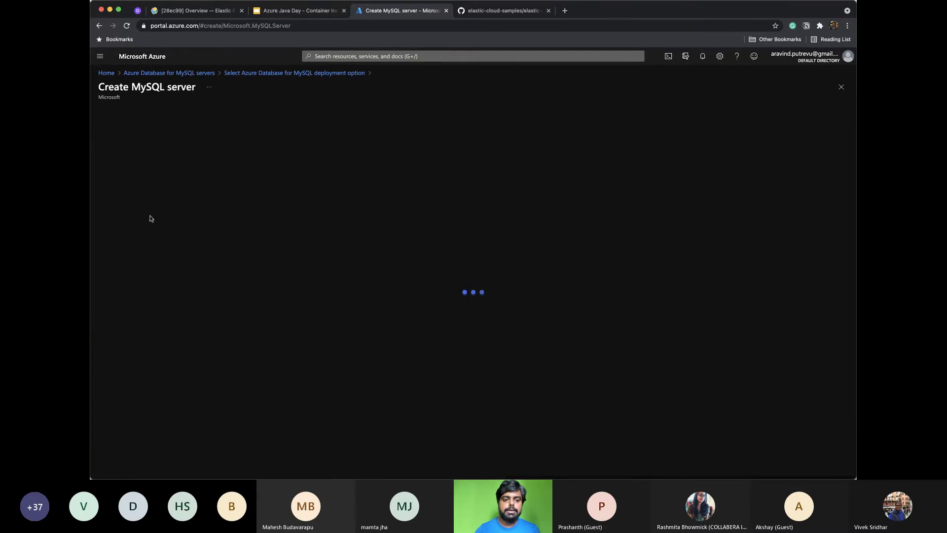
left_click(222, 212)
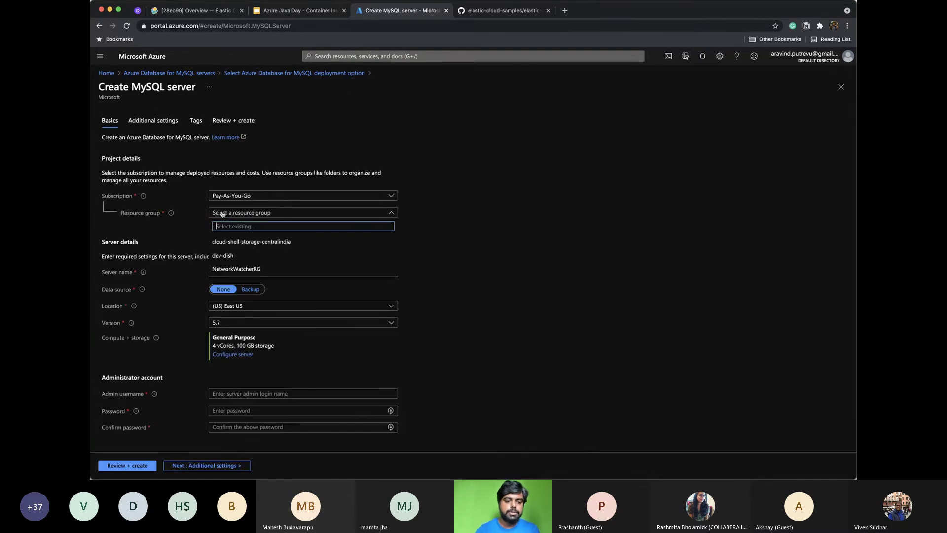
left_click(244, 256)
Name the server test-java-day and open its compute and storage configuration
left_click(244, 272)
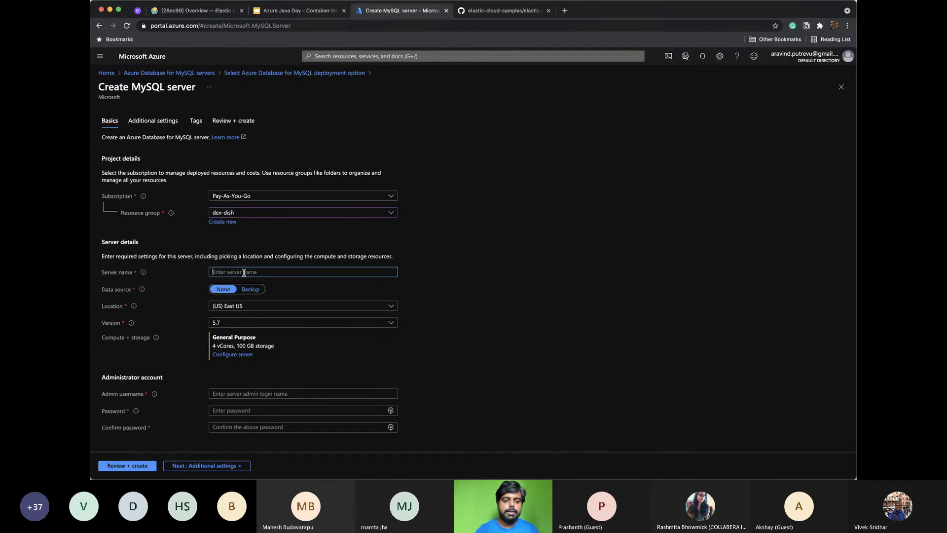
type("test")
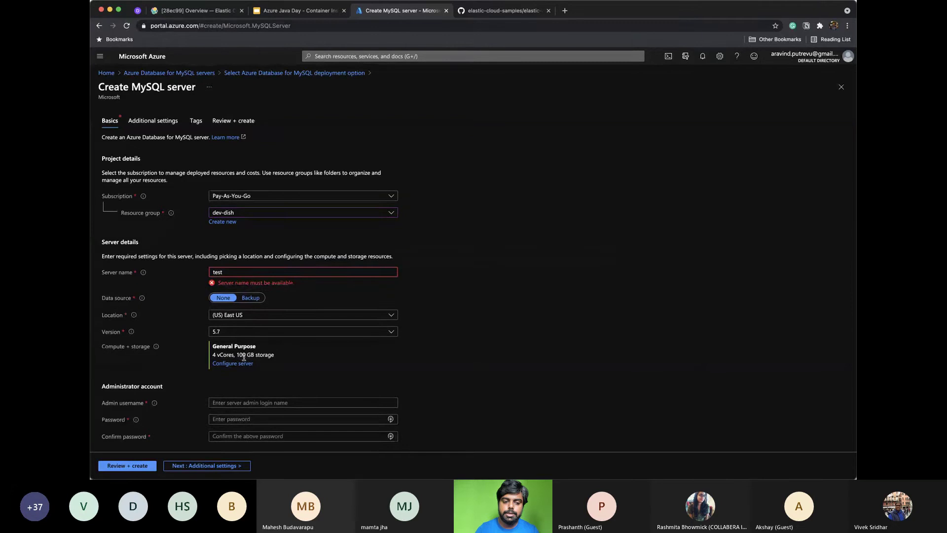
left_click(248, 274)
type("-j")
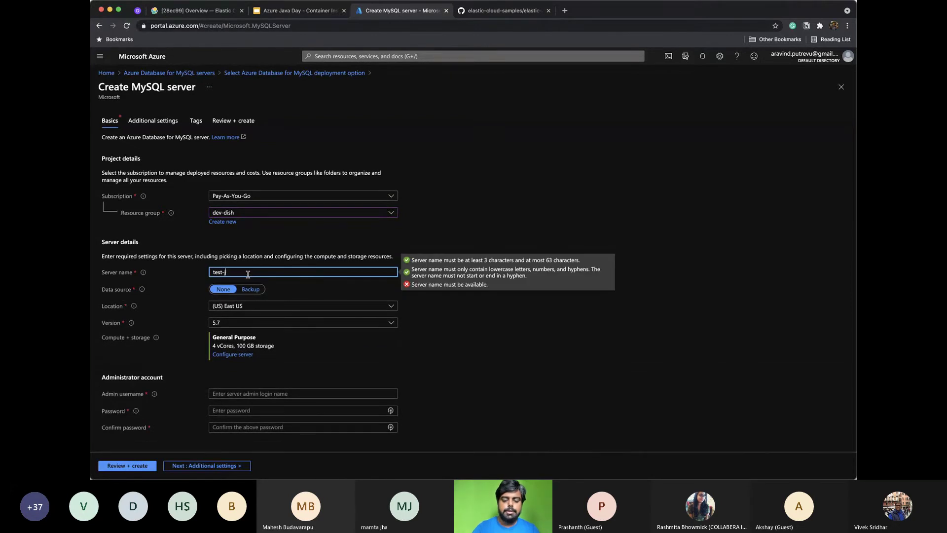
type("ava-day")
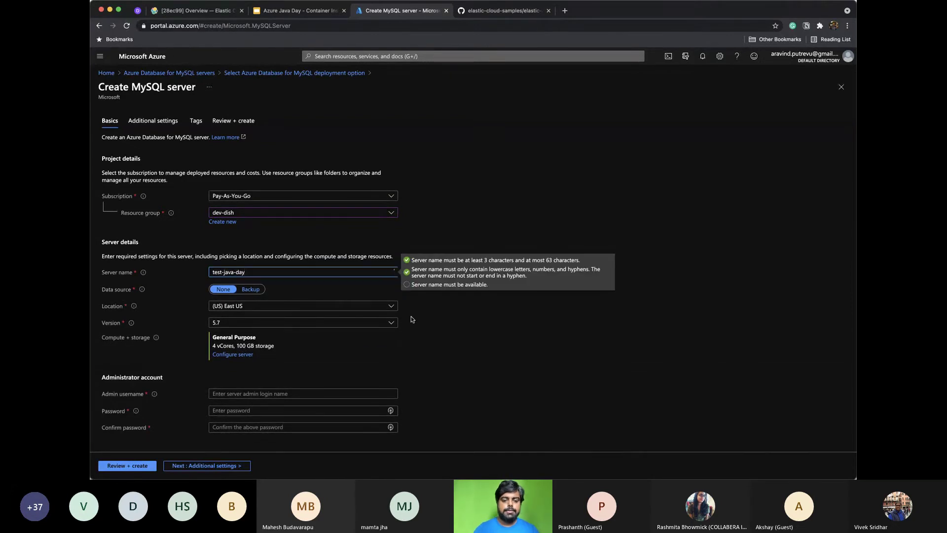
left_click(427, 331)
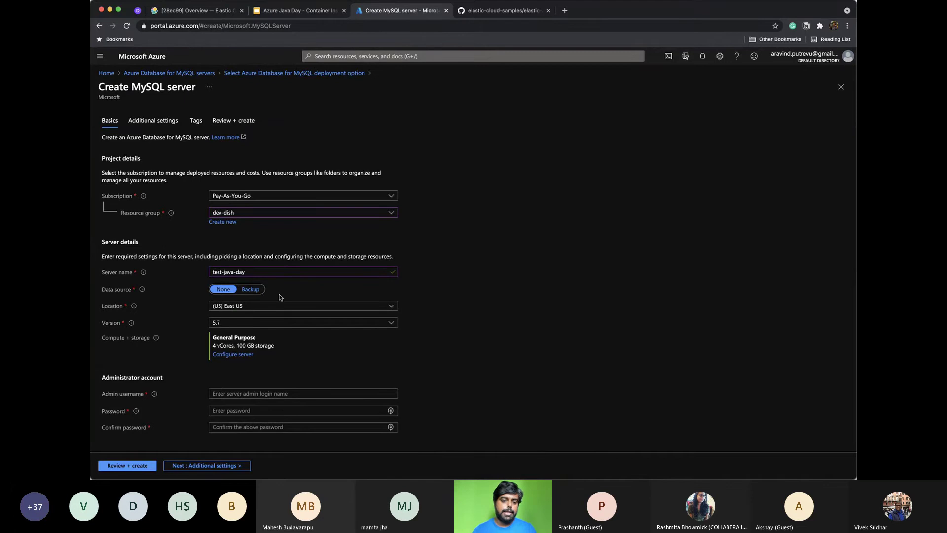
left_click(222, 355)
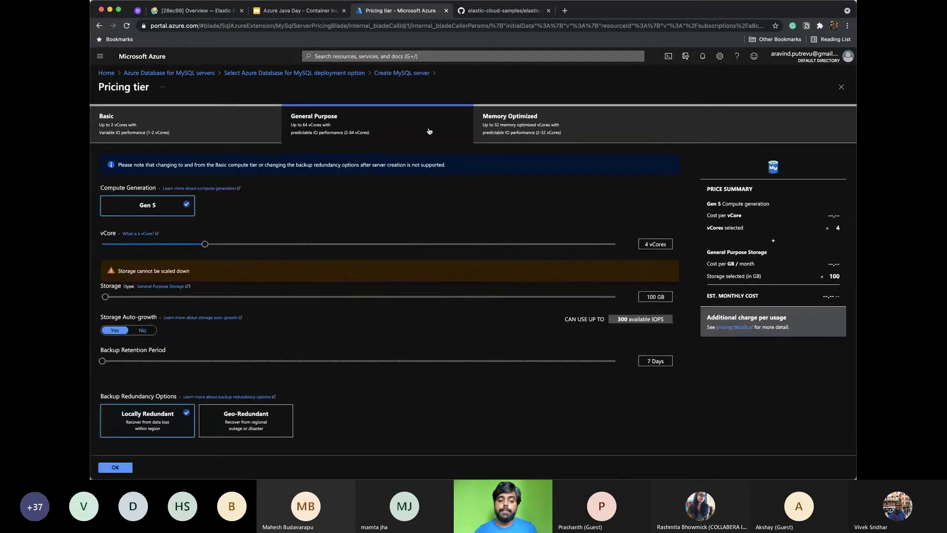
Choose the Basic tier with 5 GB storage, then return to the MySQL servers list
left_click(168, 119)
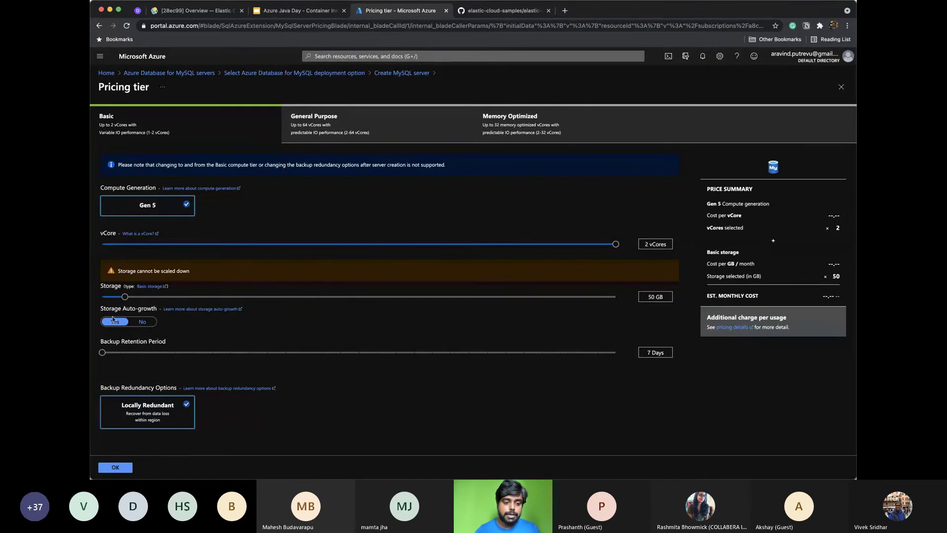
left_click_drag(125, 297, 102, 299)
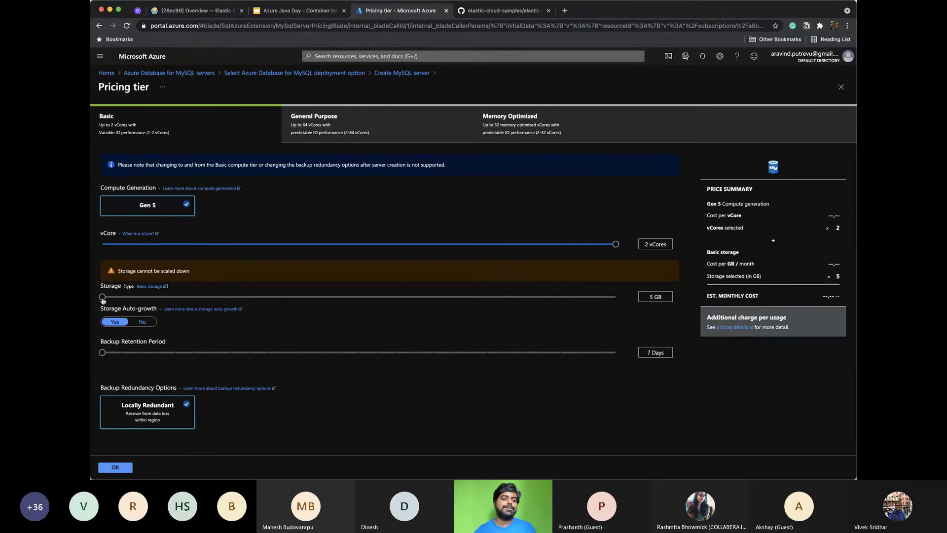
left_click(116, 466)
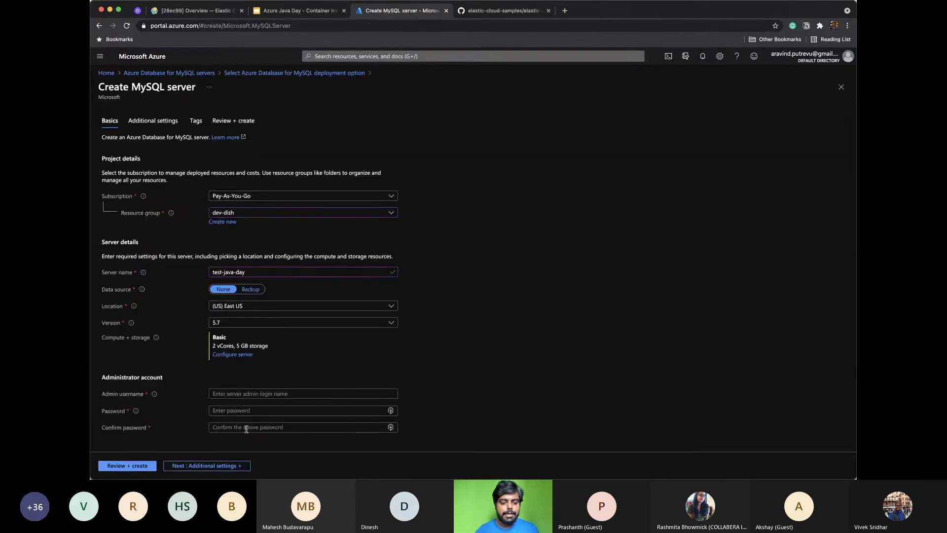
left_click(209, 465)
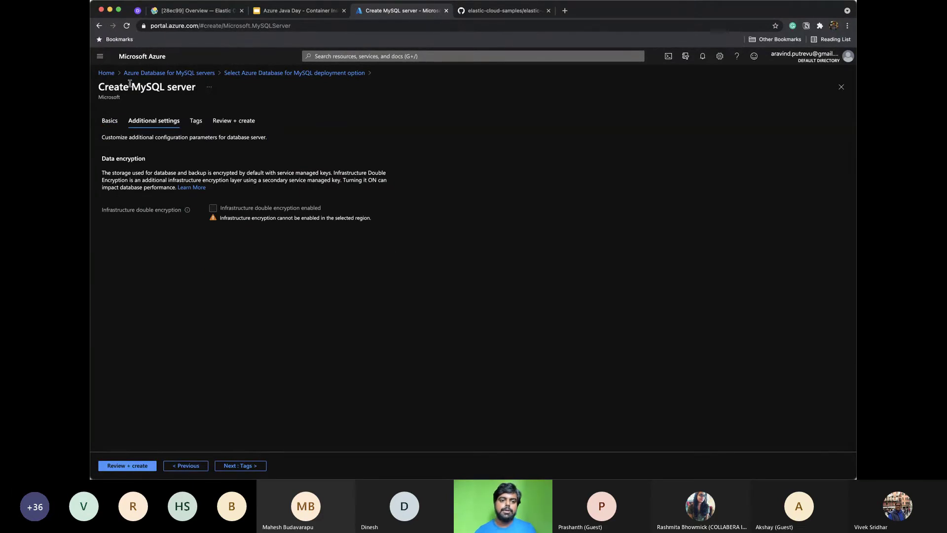
left_click(172, 74)
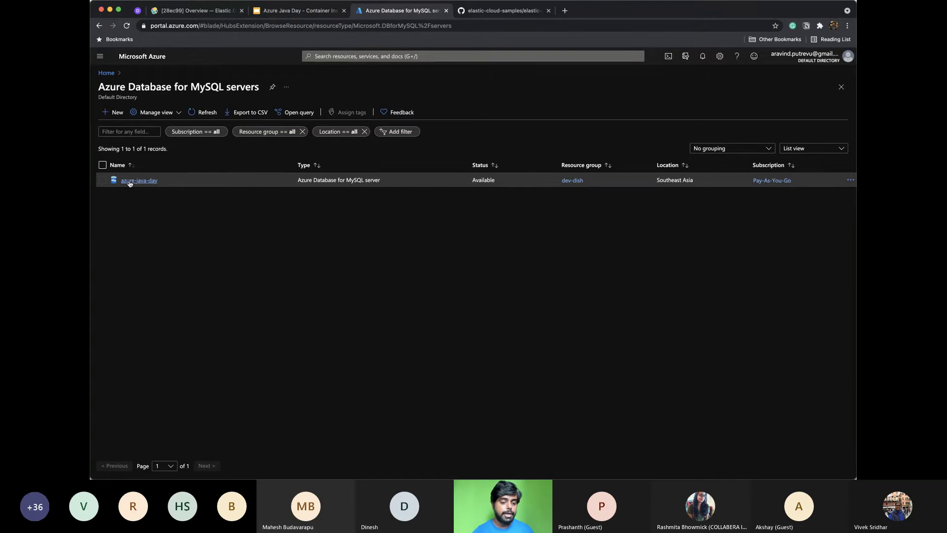
Show azure-java-day's firewall rules and SSL settings under Connection security
left_click(134, 181)
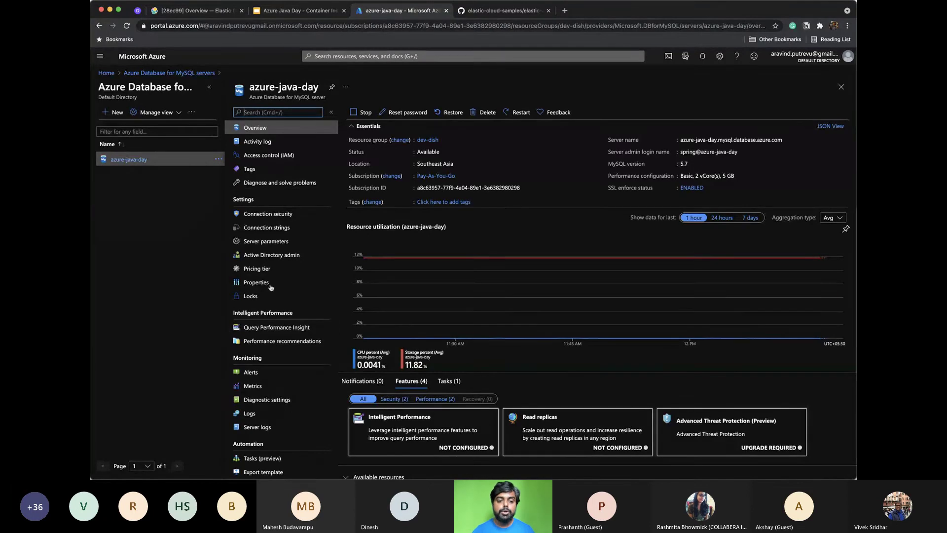
left_click(289, 216)
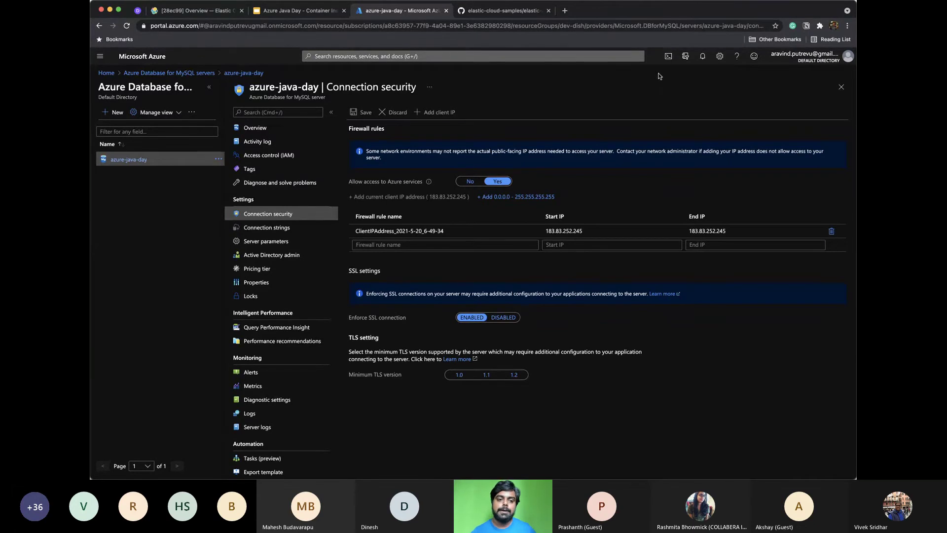
Launch a Bash Cloud Shell, then switch to the elastic-cloud-samples GitHub tab
left_click(668, 57)
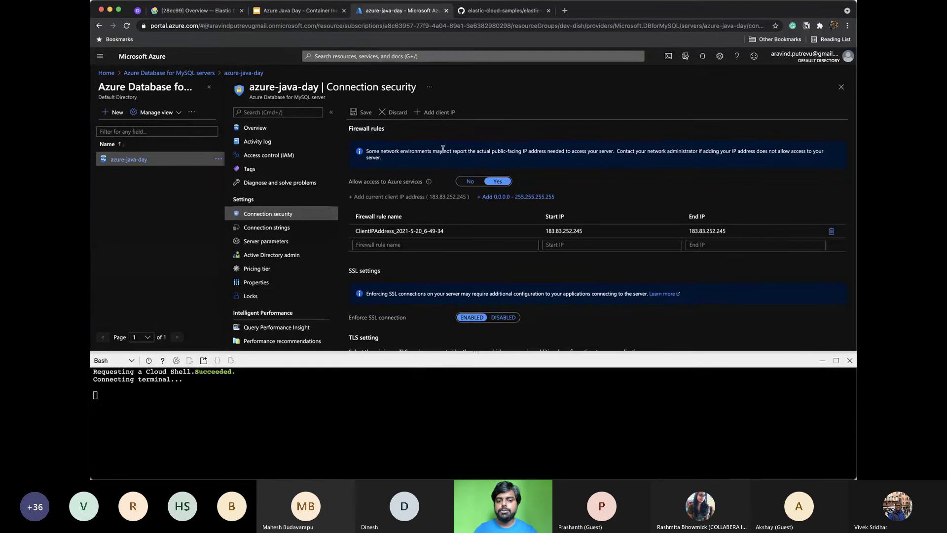
scroll(275, 242, "down", 3)
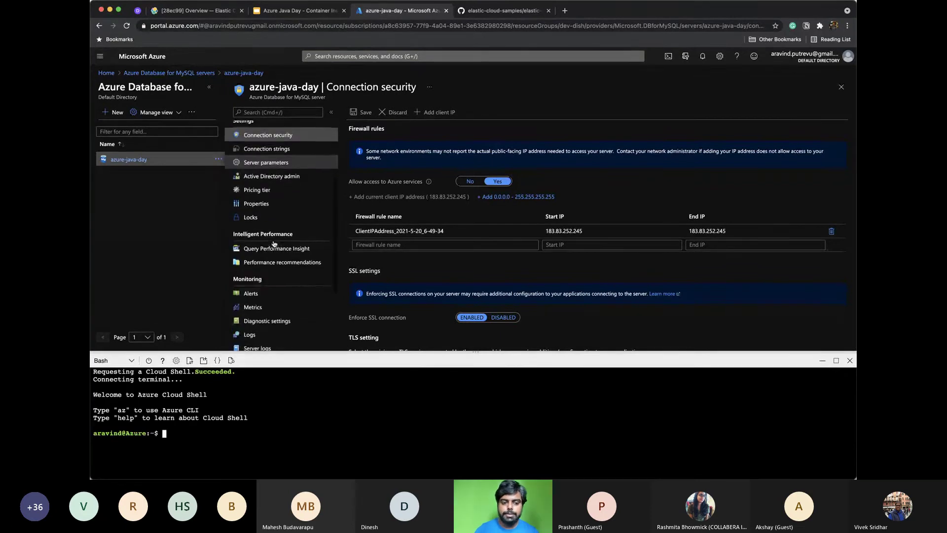
scroll(274, 245, "up", 3)
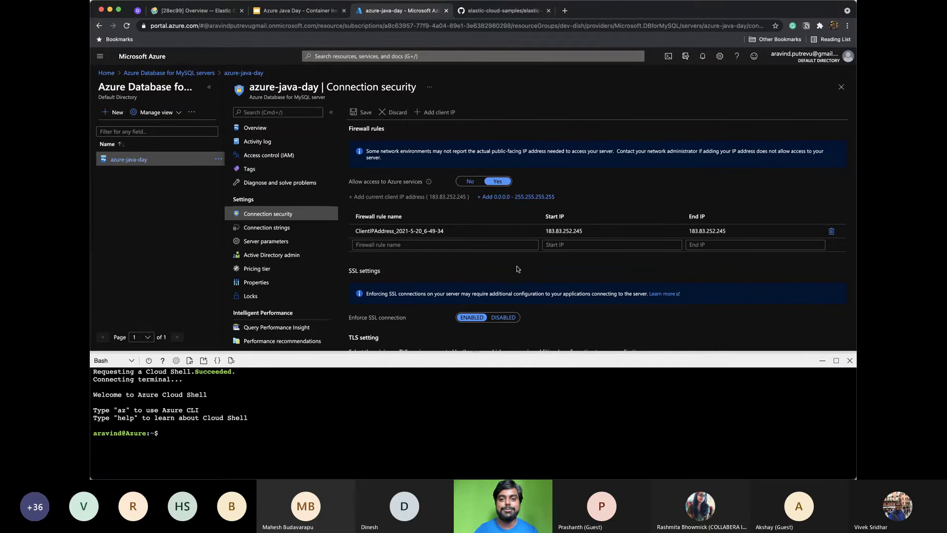
left_click(505, 9)
left_click(384, 26)
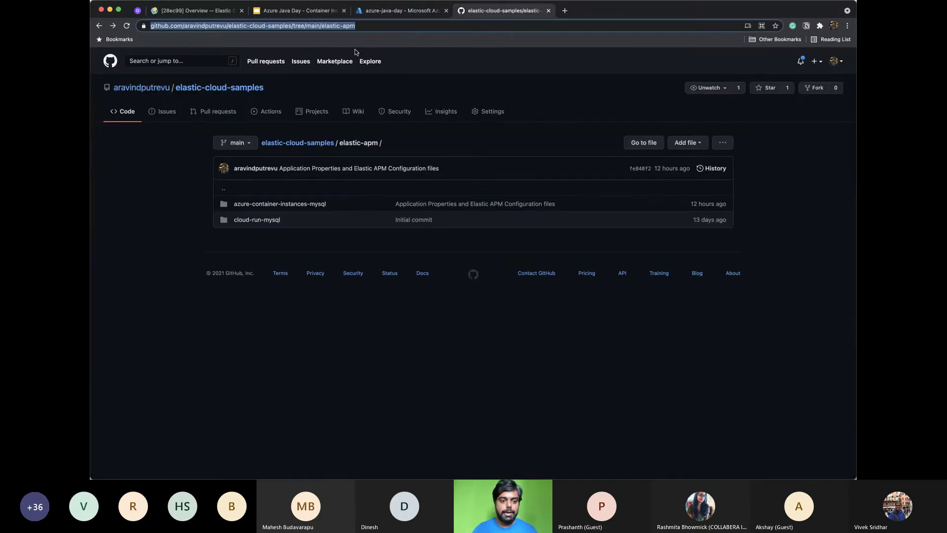
Open the azure-container-instances-mysql folder and skim its Elastic APM README
left_click(282, 206)
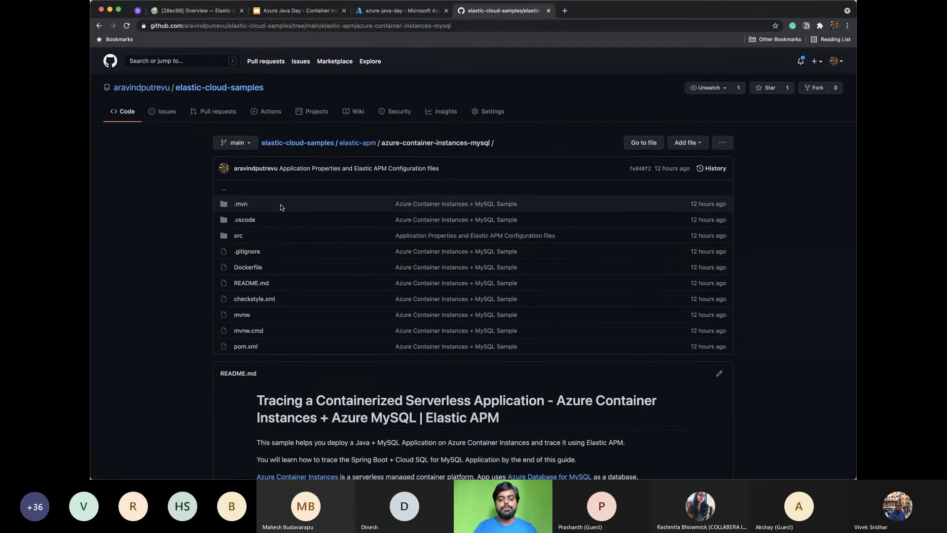
scroll(302, 321, "down", 5)
scroll(302, 321, "up", 5)
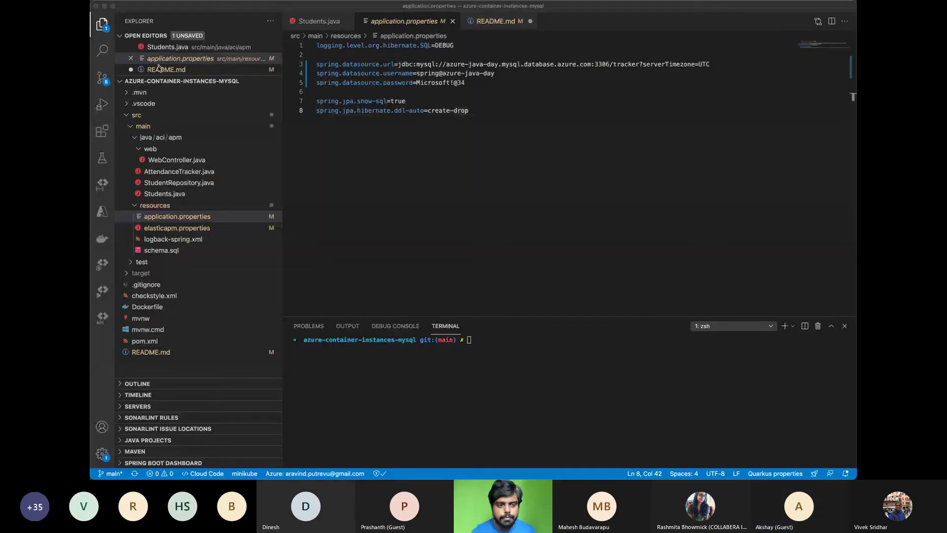
Browse the WebController, AttendanceTracker, StudentRepository and Students Java classes
left_click(153, 164)
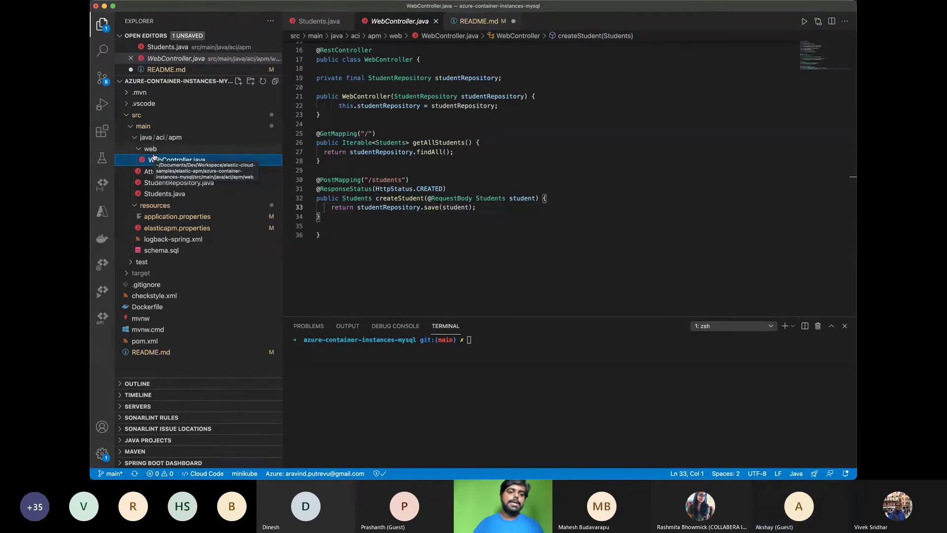
left_click(151, 39)
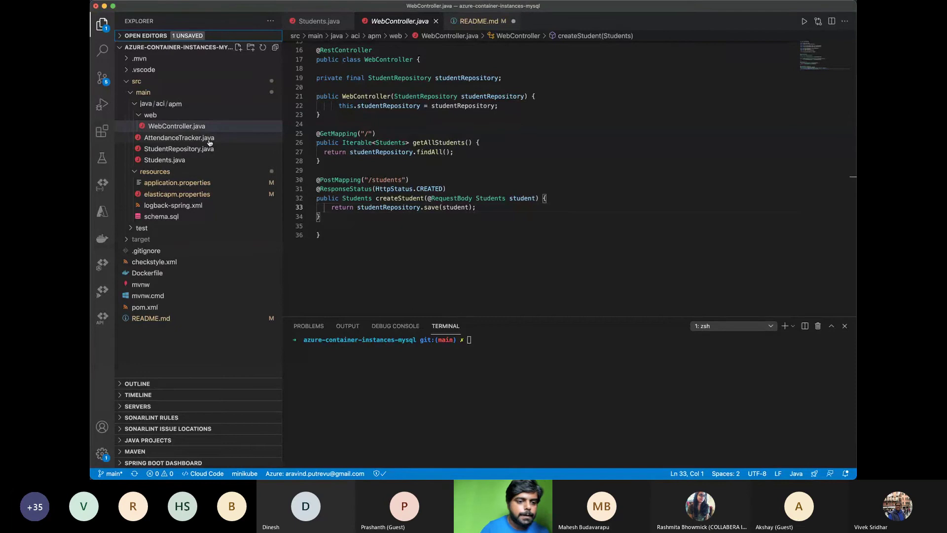
left_click(209, 142)
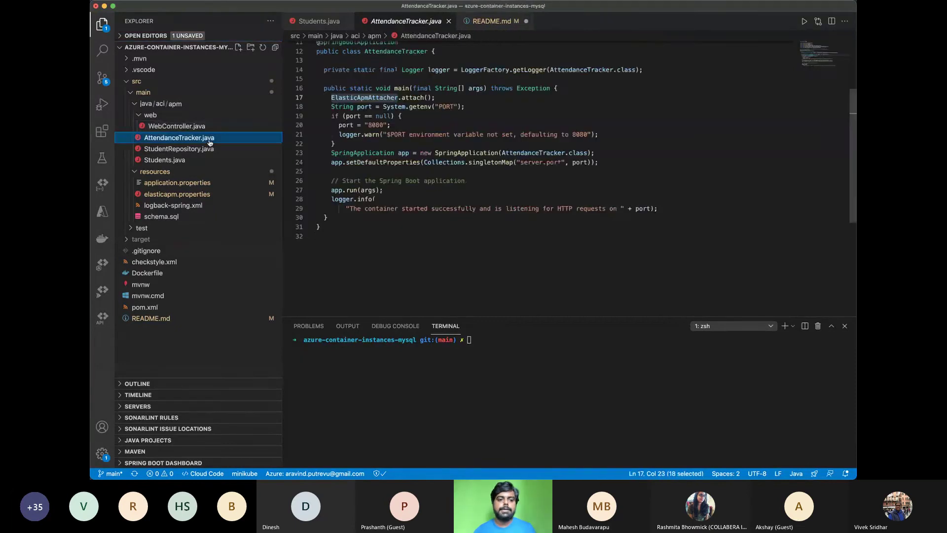
left_click(207, 152)
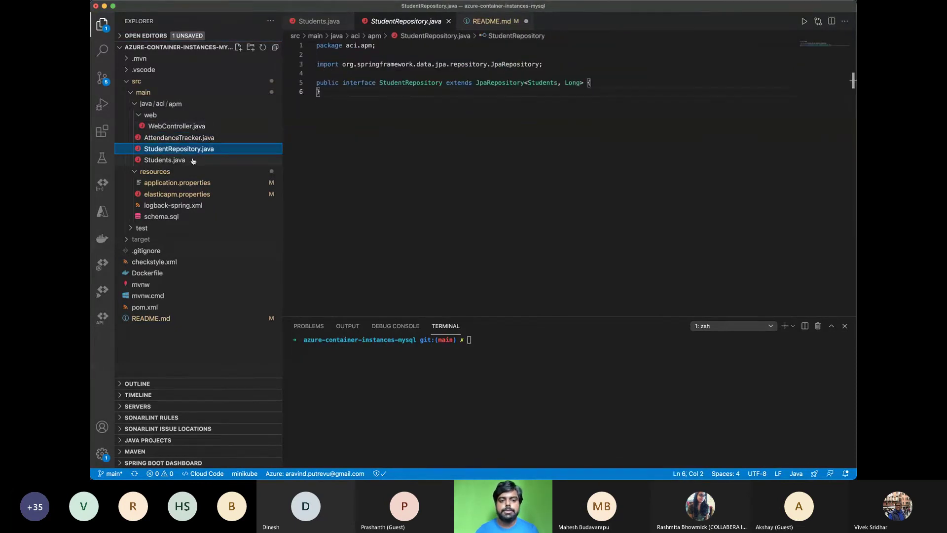
left_click(200, 160)
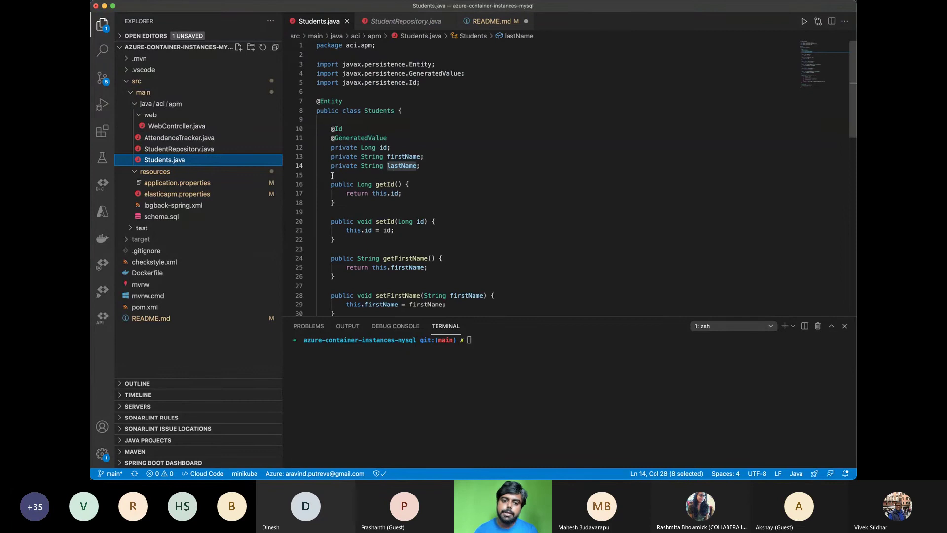
left_click(207, 148)
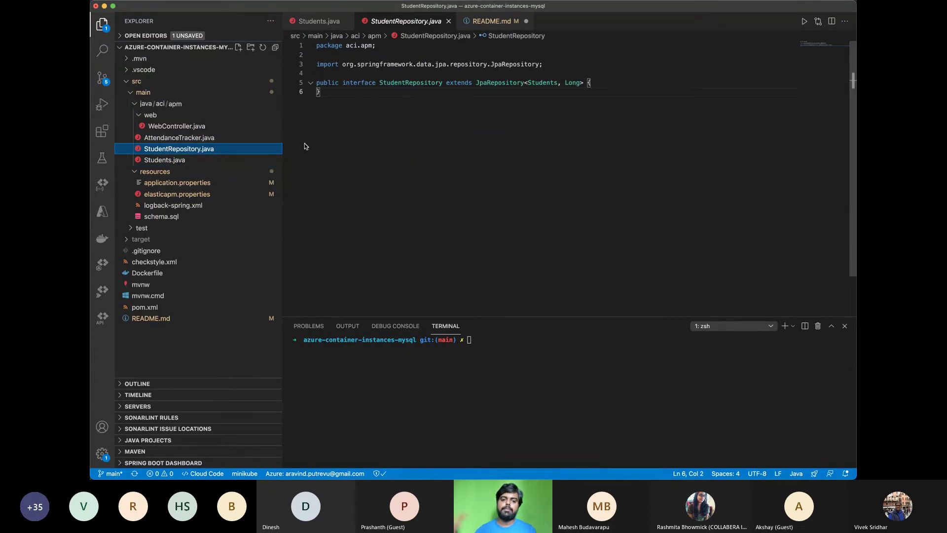
Highlight the CREATE TABLE students statement in schema.sql, then bring up README.md
left_click(182, 217)
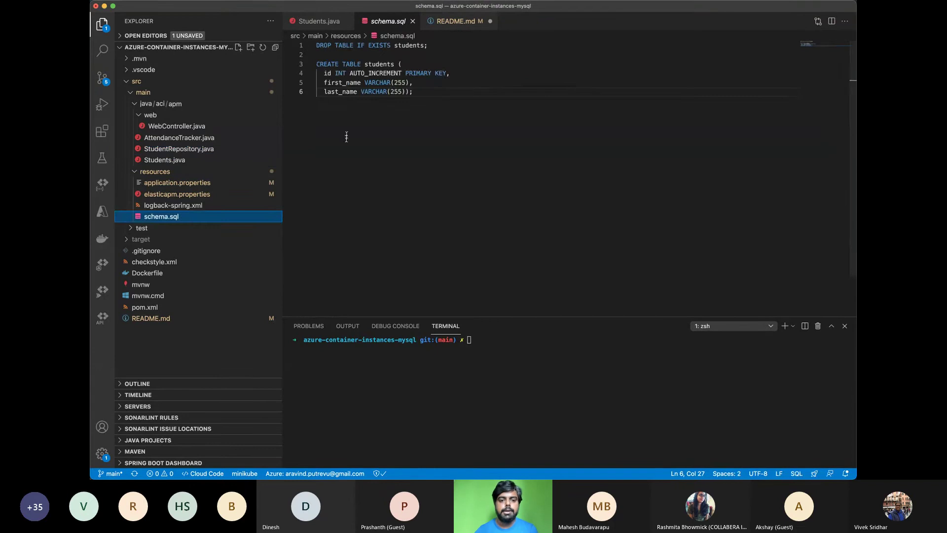
left_click_drag(415, 94, 285, 72)
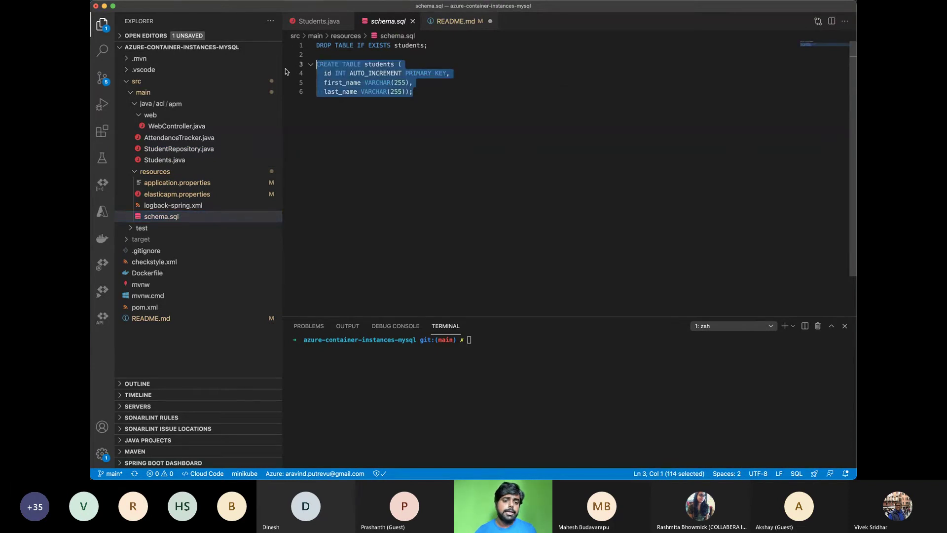
left_click(450, 22)
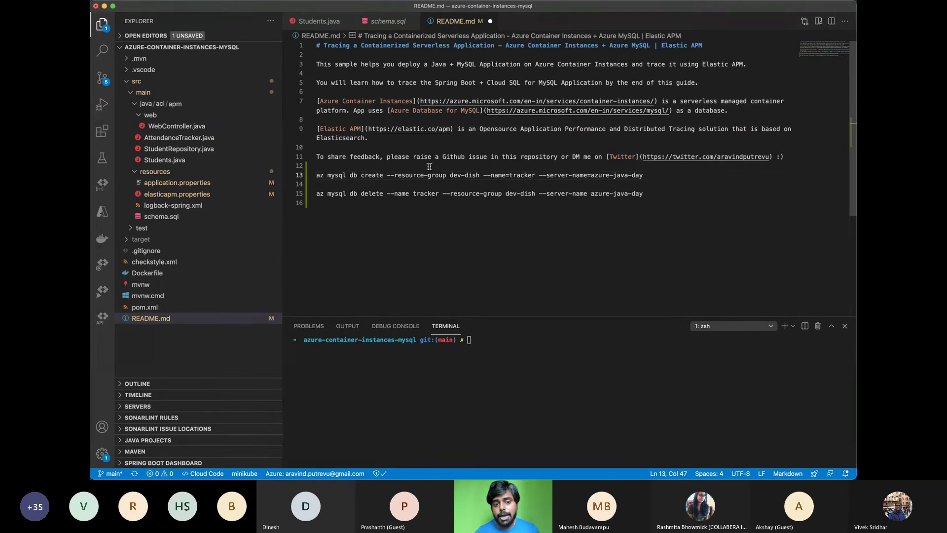
Highlight the tracker database create command, then go back to Students.java
left_click_drag(535, 175, 509, 175)
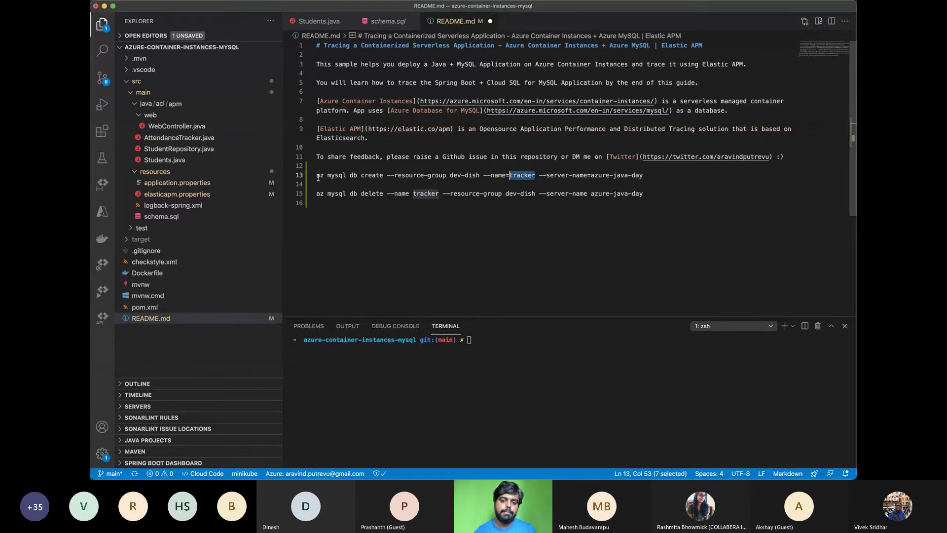
left_click_drag(317, 175, 647, 176)
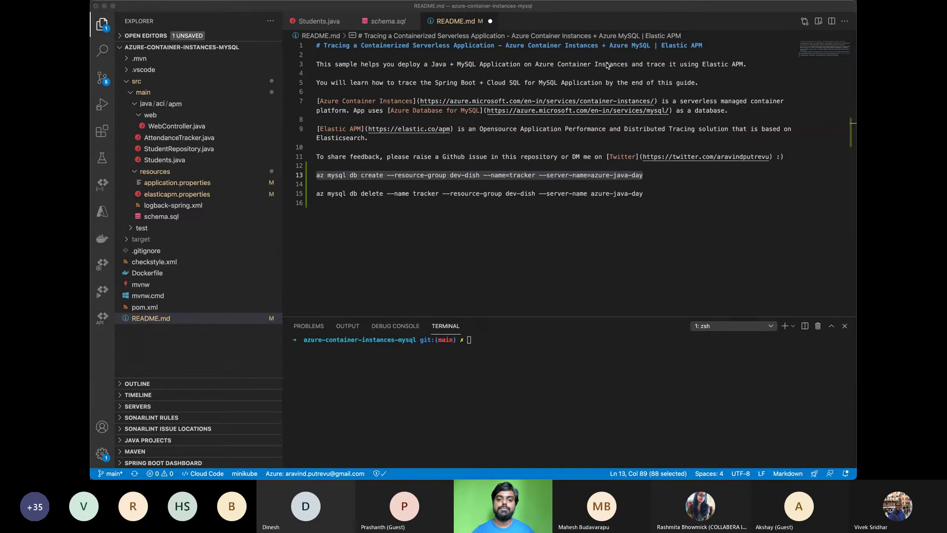
left_click(377, 22)
left_click(311, 26)
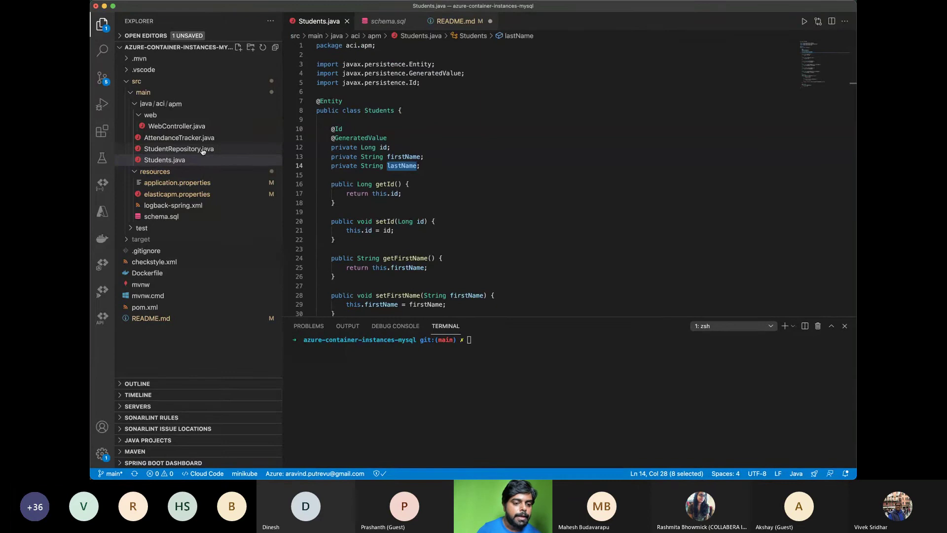
Point out the /students endpoint in WebController.java
left_click(202, 127)
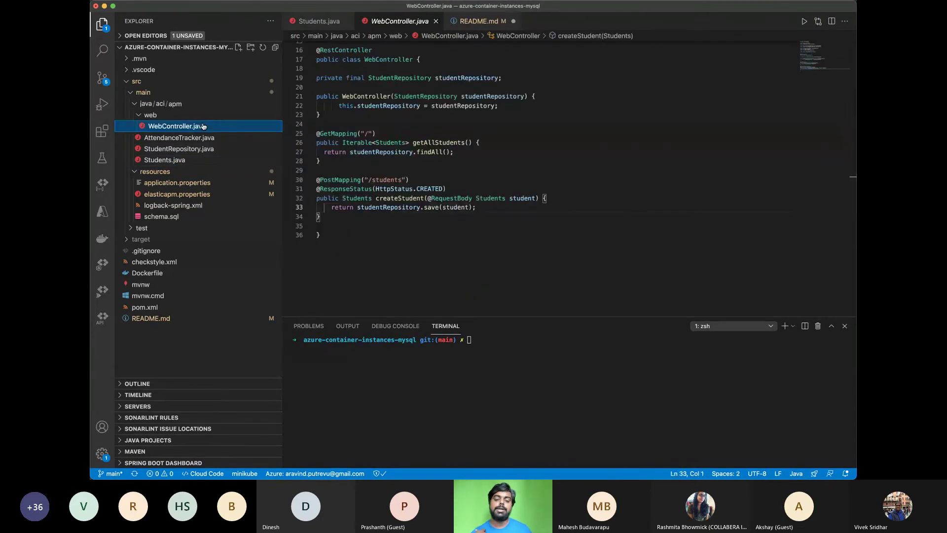
double_click(382, 179)
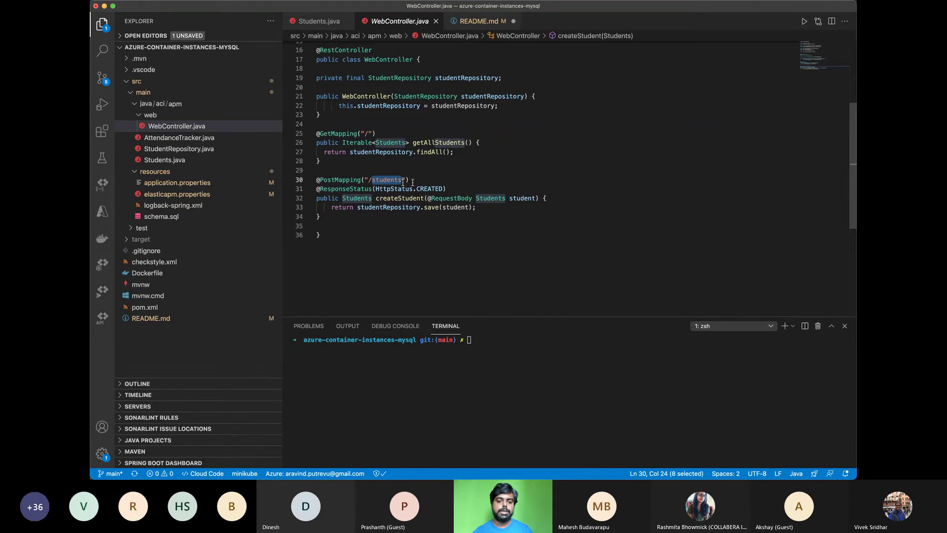
left_click(436, 182)
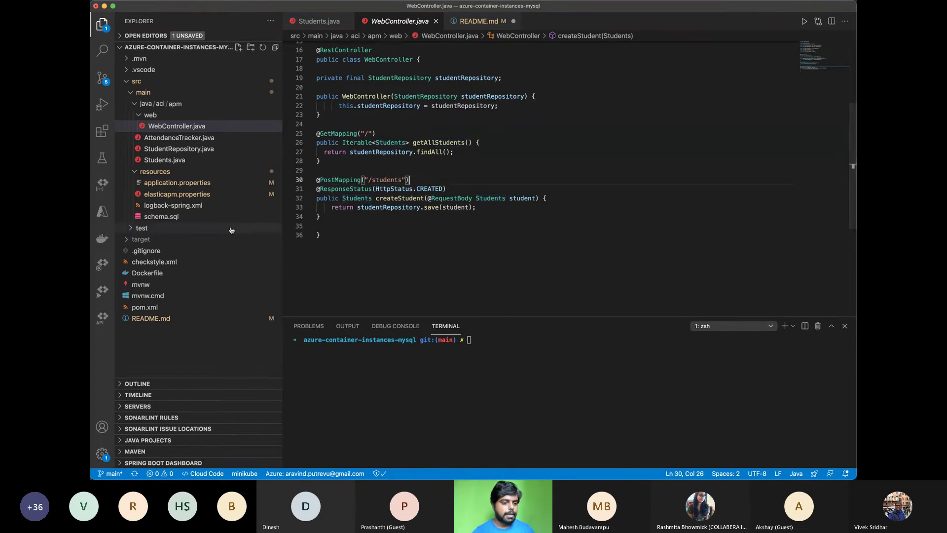
Show the mysql-connector-java dependency in pom.xml
left_click(173, 307)
scroll(538, 180, "up", 5)
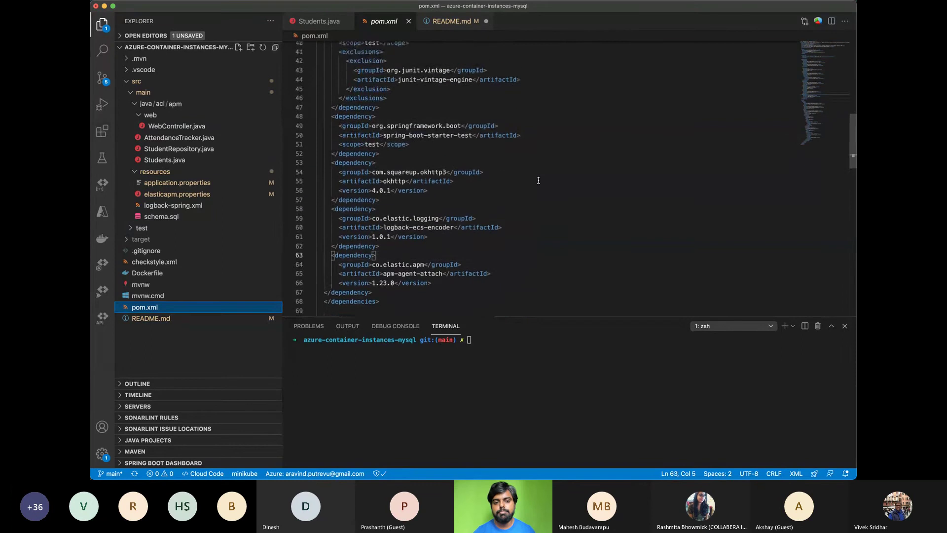
scroll(538, 180, "up", 4)
scroll(538, 180, "up", 2)
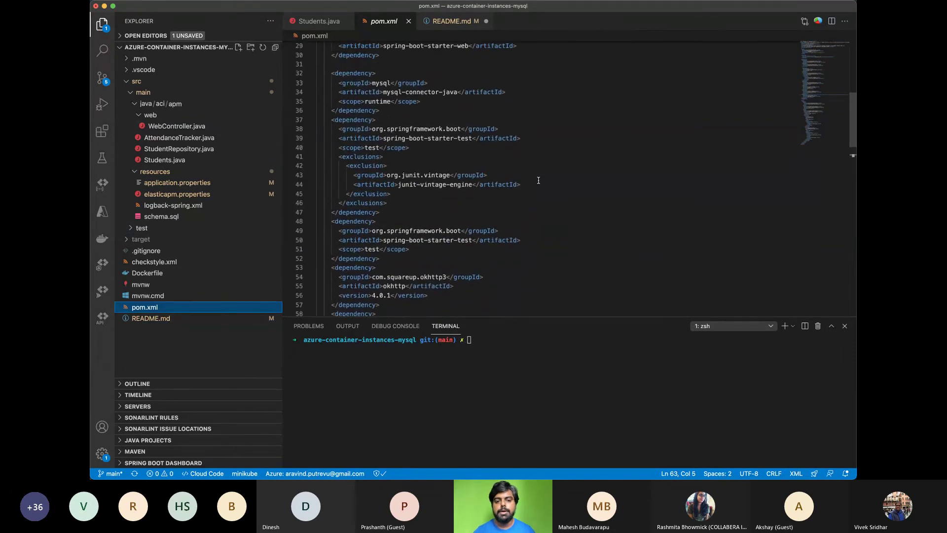
scroll(388, 138, "up", 4)
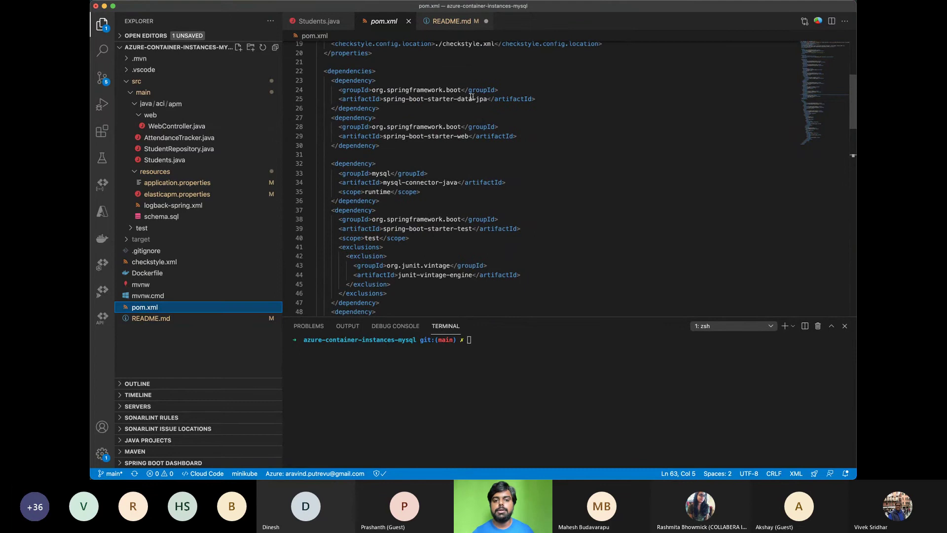
left_click_drag(384, 182, 457, 183)
left_click(447, 203)
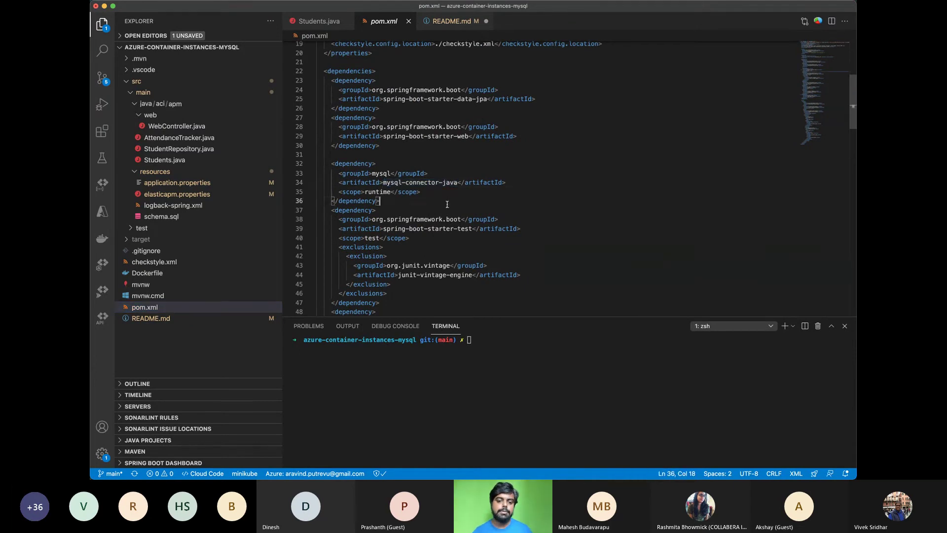
scroll(447, 204, "down", 10)
scroll(447, 203, "up", 10)
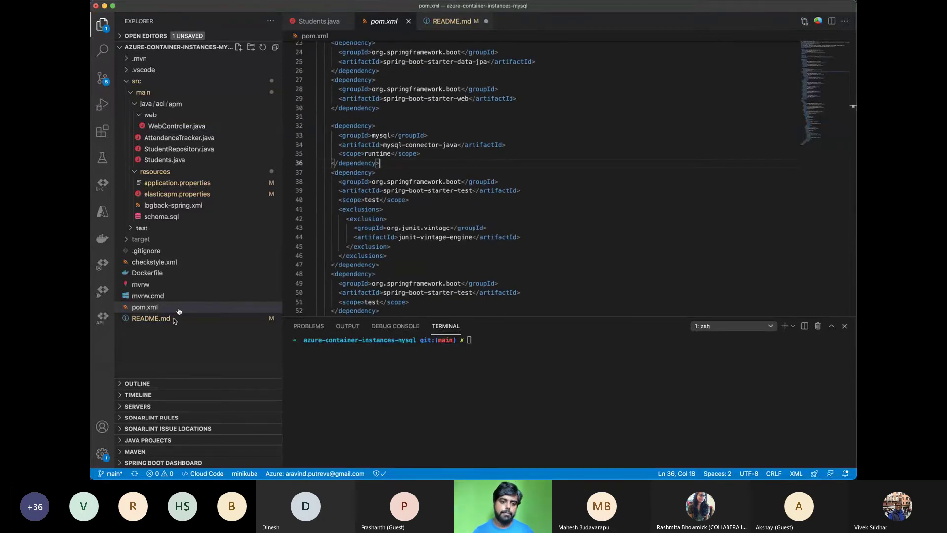
Walk through application.properties: datasource username, show-sql=true and ddl-auto=create-drop
left_click(207, 182)
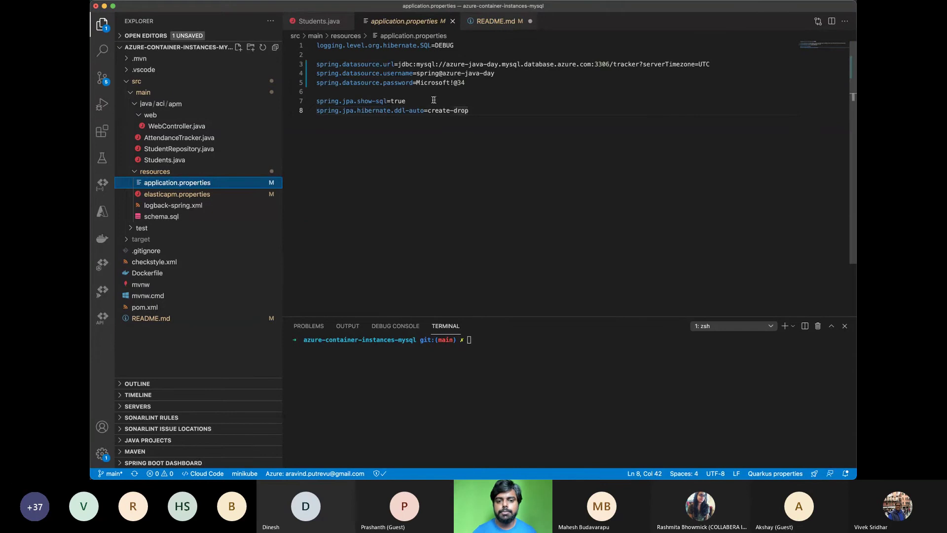
left_click_drag(489, 111, 310, 40)
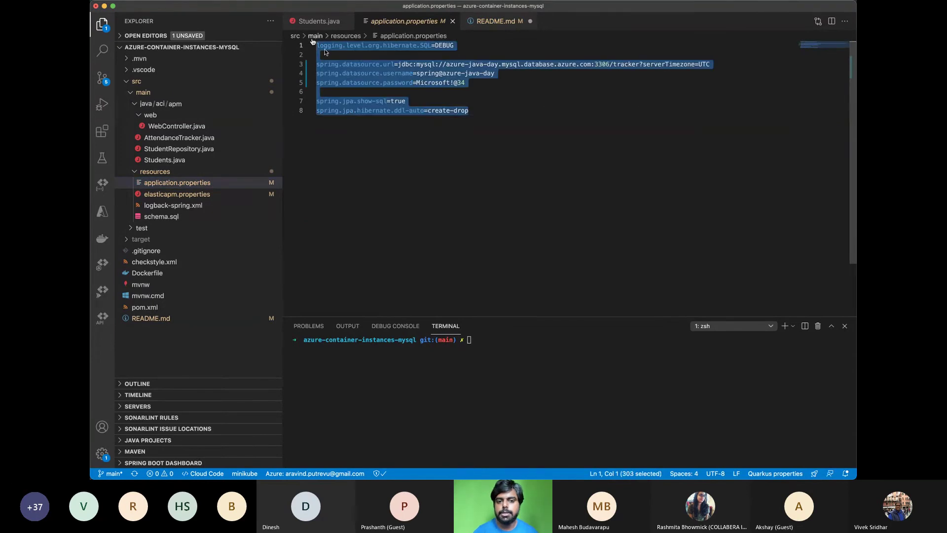
left_click(449, 142)
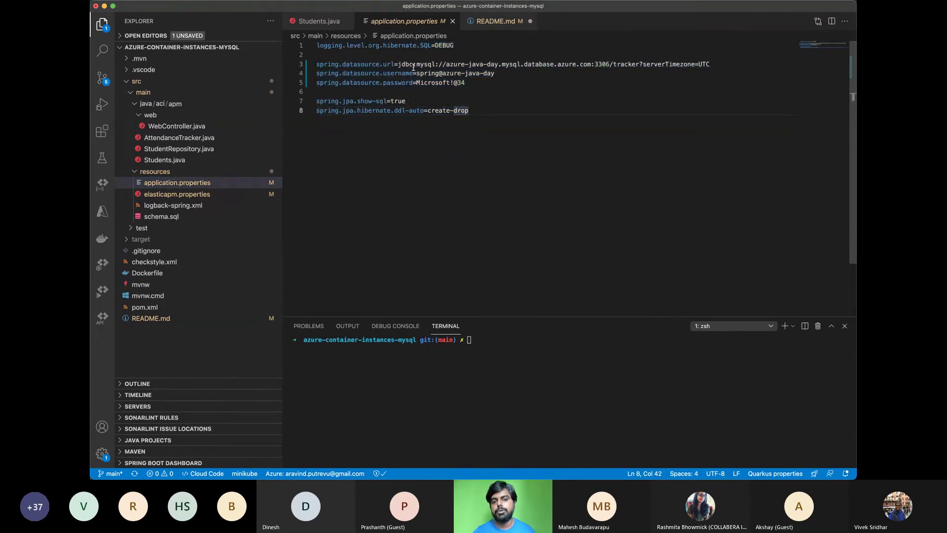
left_click_drag(419, 73, 498, 73)
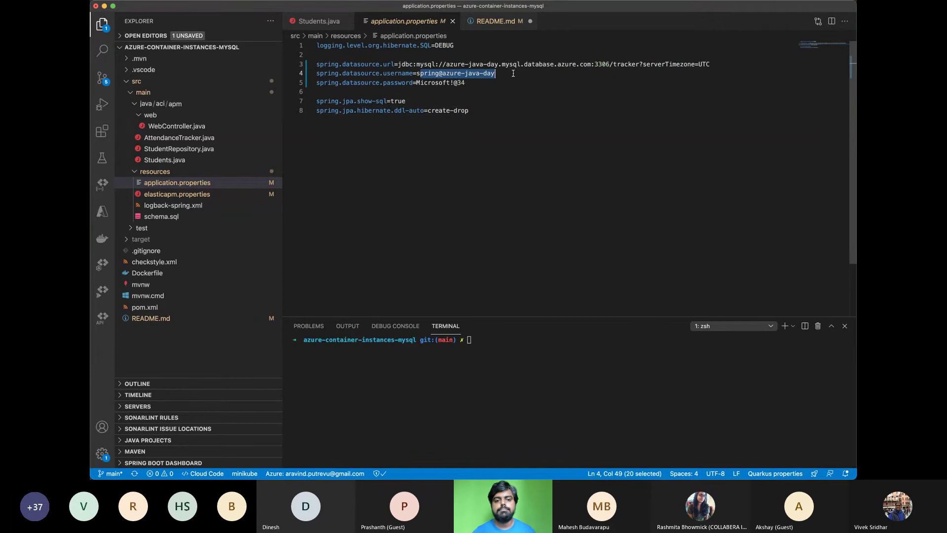
left_click(513, 73)
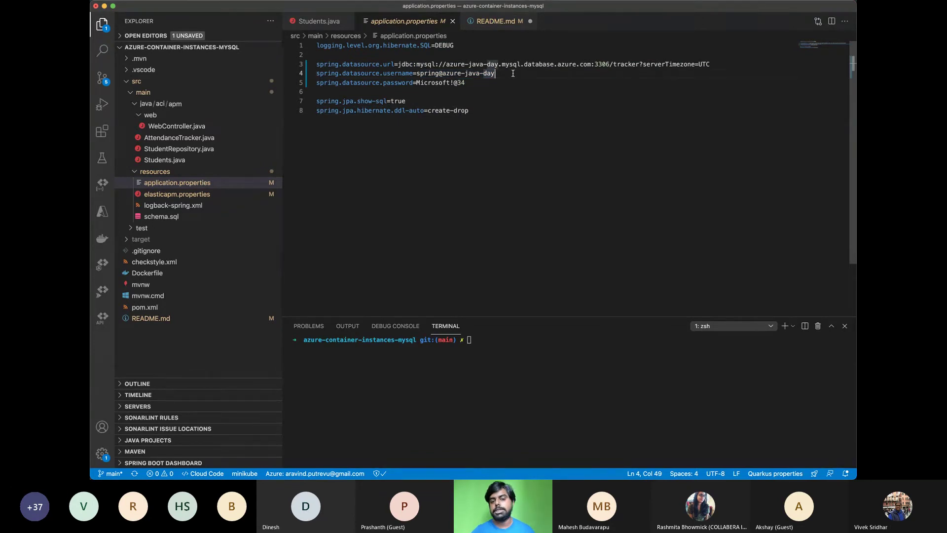
left_click(406, 101)
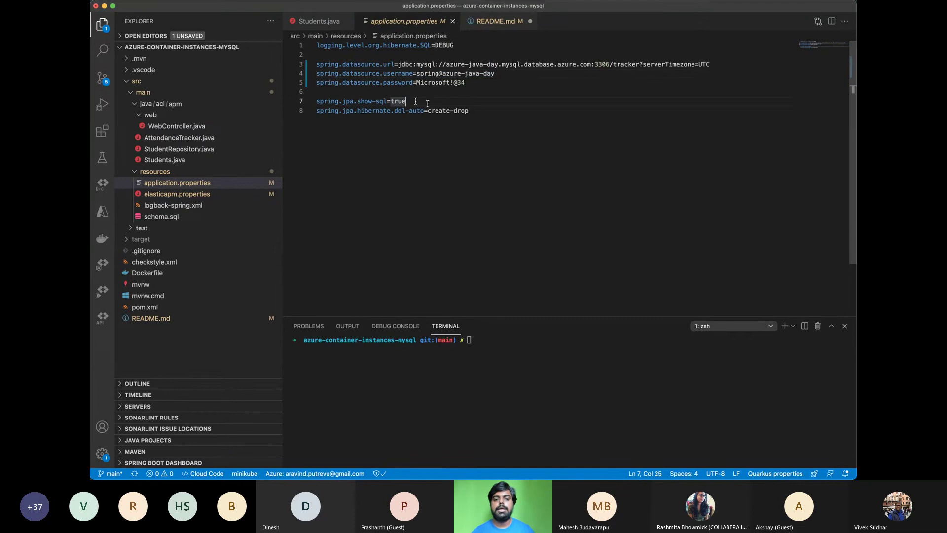
left_click(472, 110)
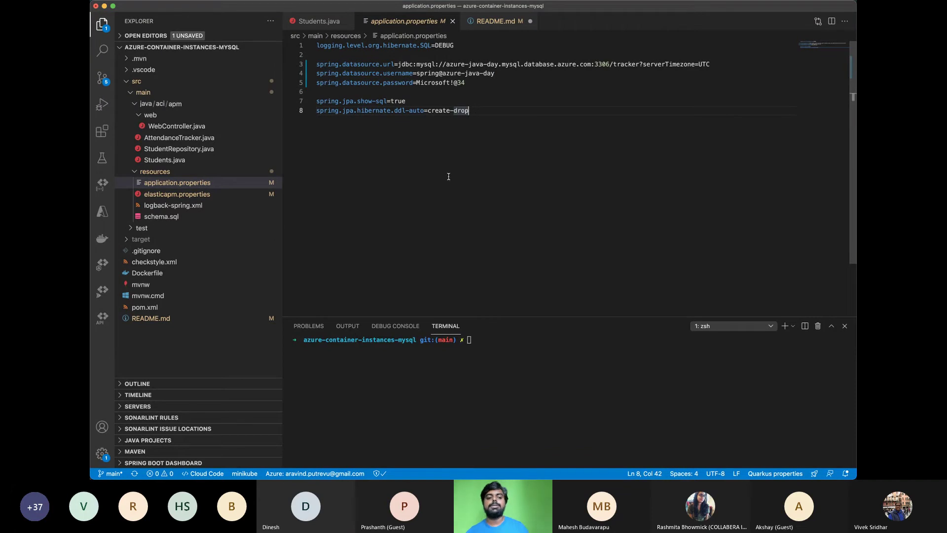
left_click(480, 417)
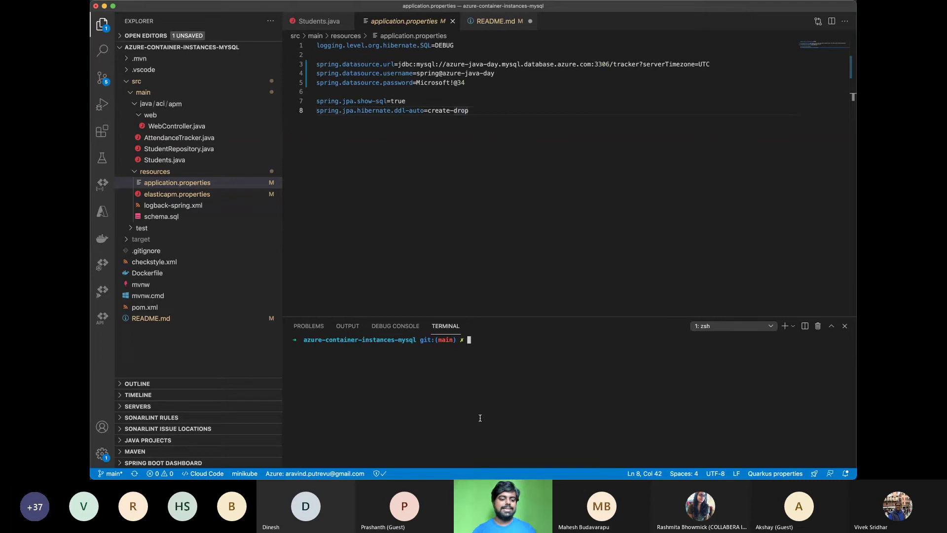
Run the app with ./mvnw spring-boot:run on port 8080 and widen the log view
type("./mvnw spring-boot:run")
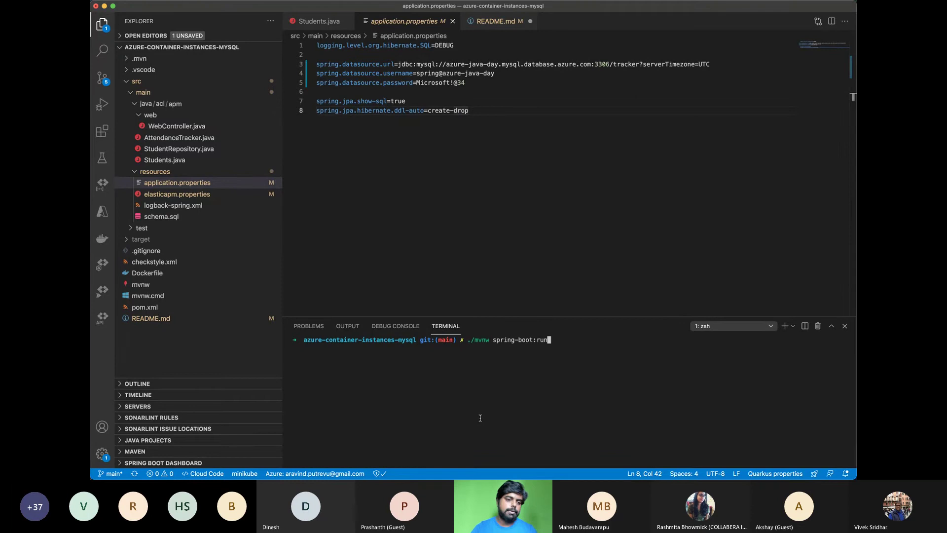
key("Return")
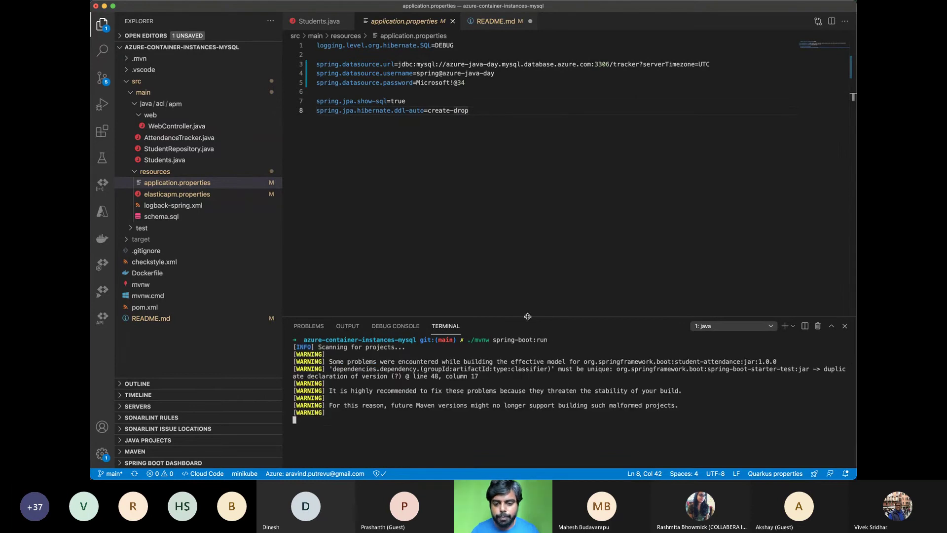
left_click_drag(529, 316, 533, 70)
left_click(102, 24)
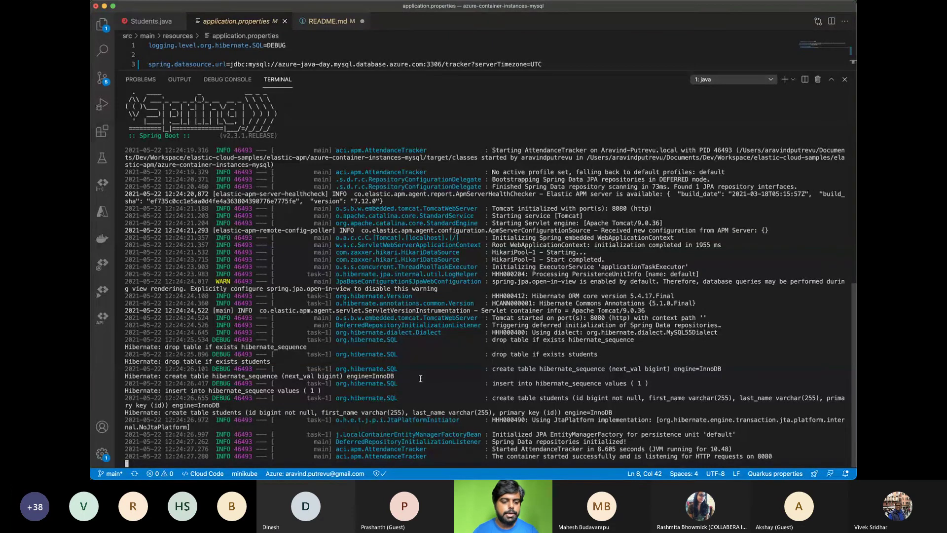
key("super+Tab")
key("super+Tab")
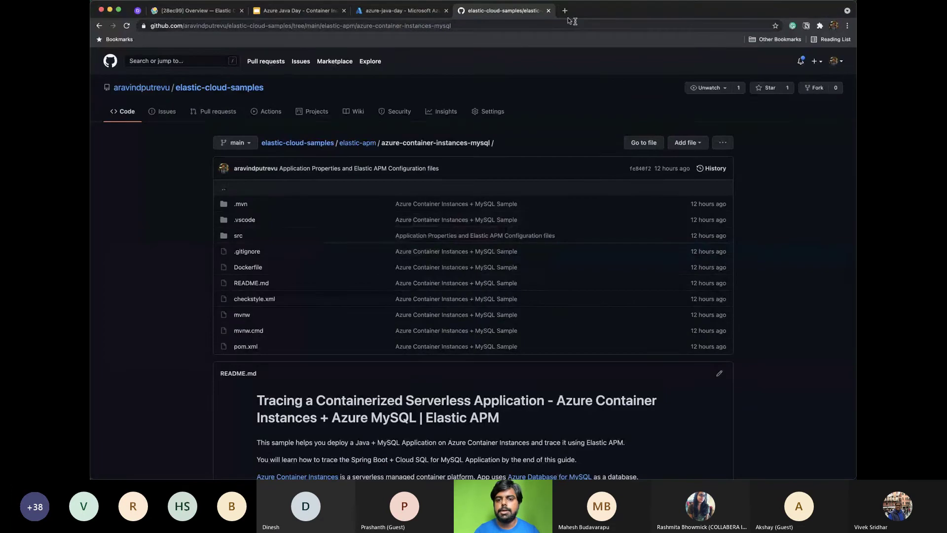
Open localhost:8080 in a new Chrome tab
left_click(564, 12)
type("localhost:800")
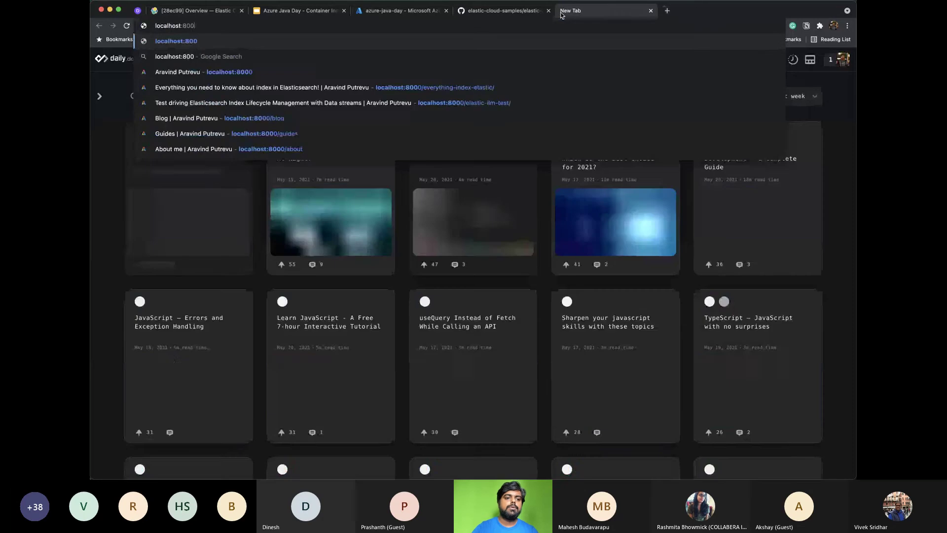
key("BackSpace")
type("80")
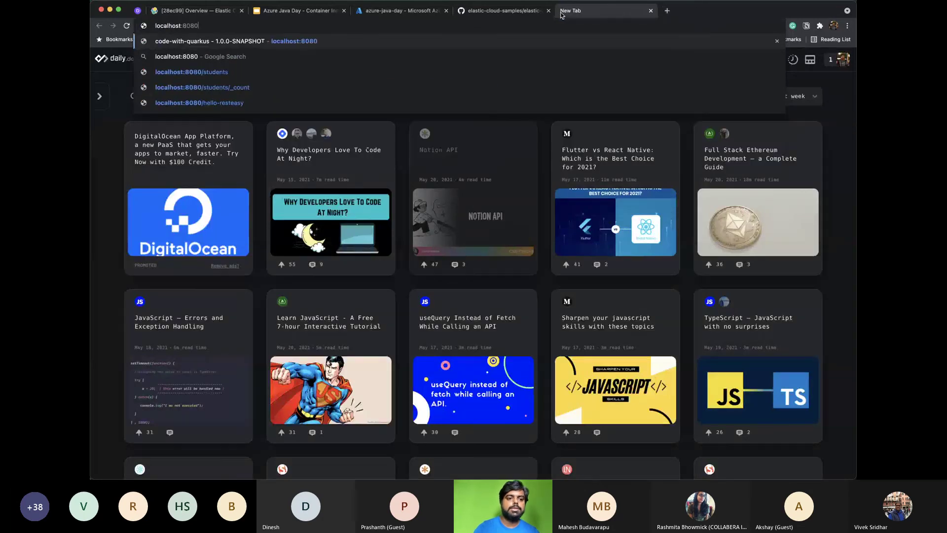
key("Return")
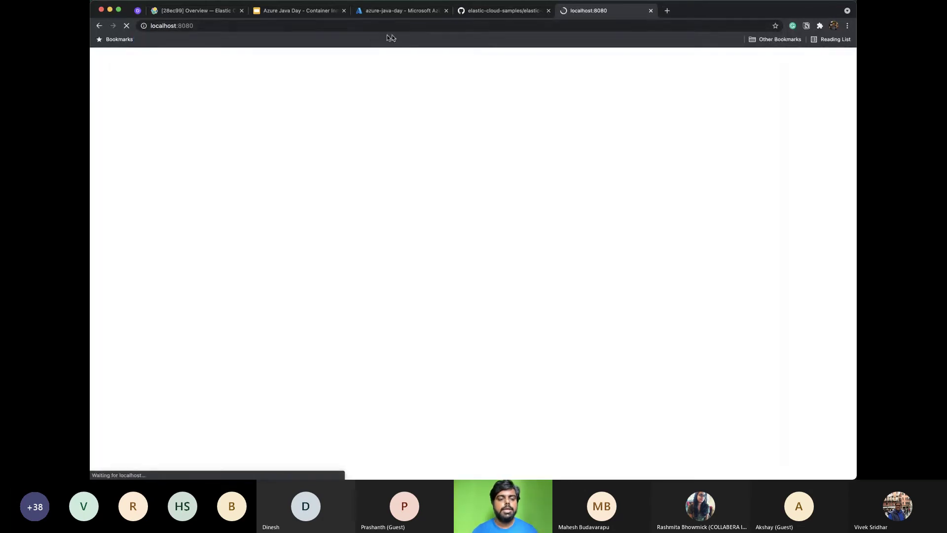
Load localhost:8080/students, then trim 'students' back off the address
left_click(382, 26)
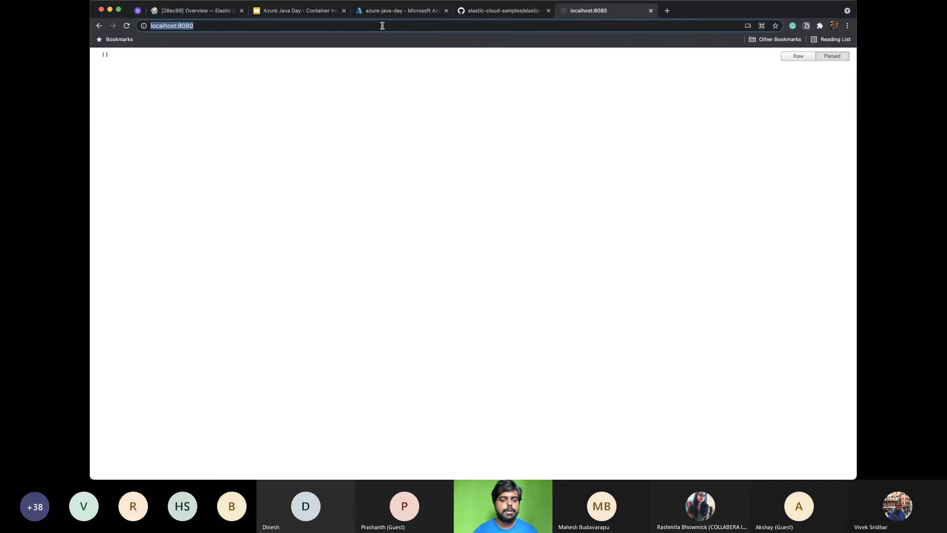
left_click(382, 26)
type("/")
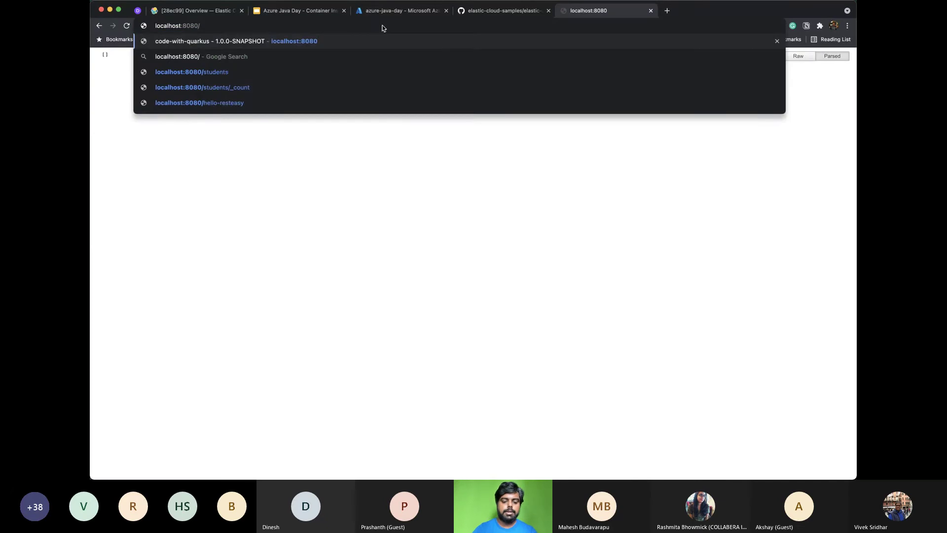
type("students")
key("Return")
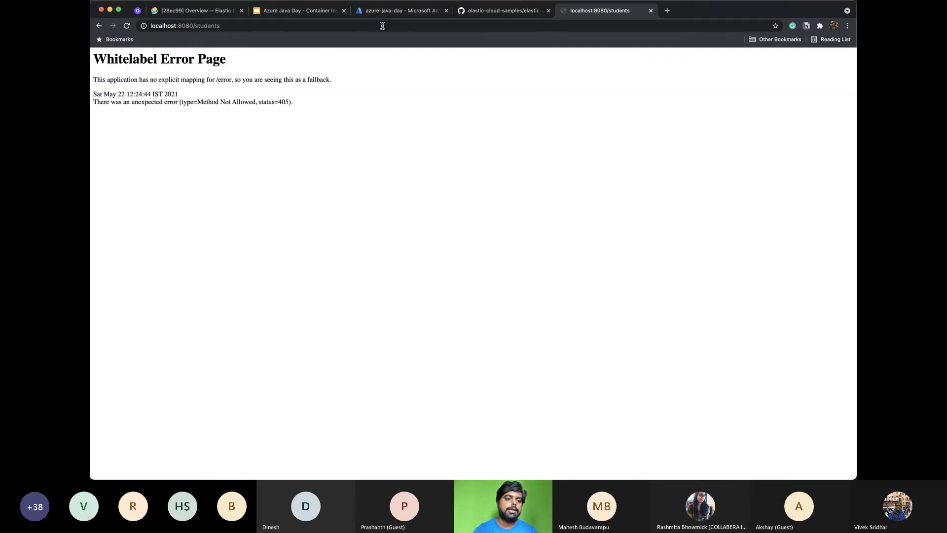
left_click(201, 26)
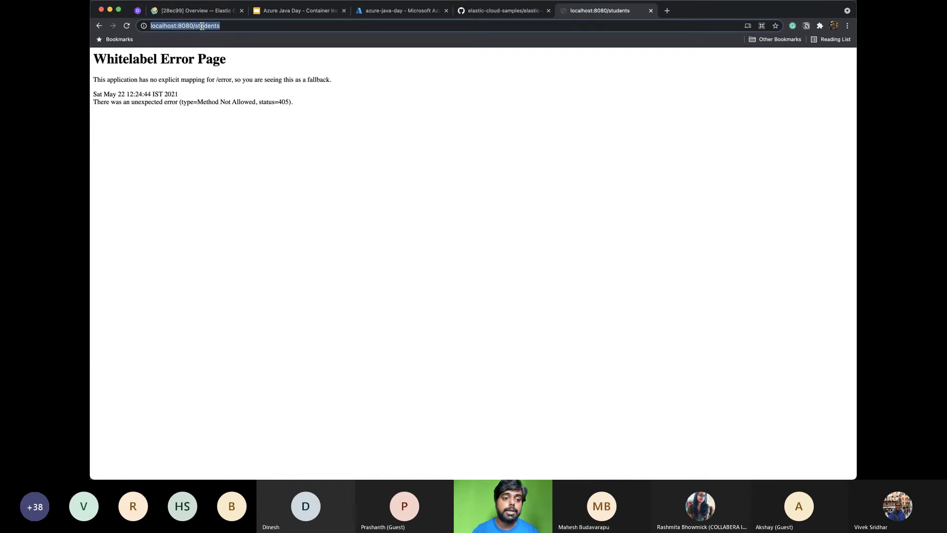
double_click(201, 26)
key("BackSpace")
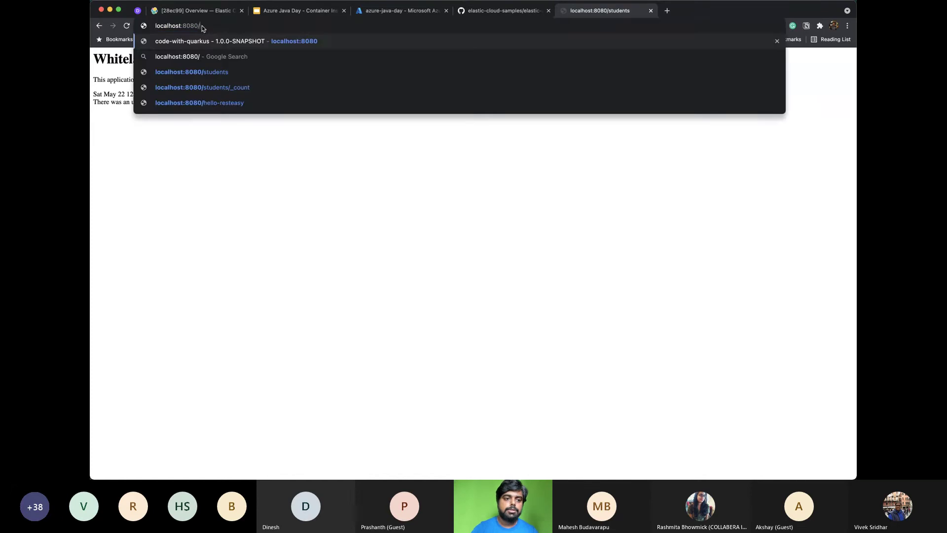
key("super+Tab")
key("super+Tab")
key("super+Tab")
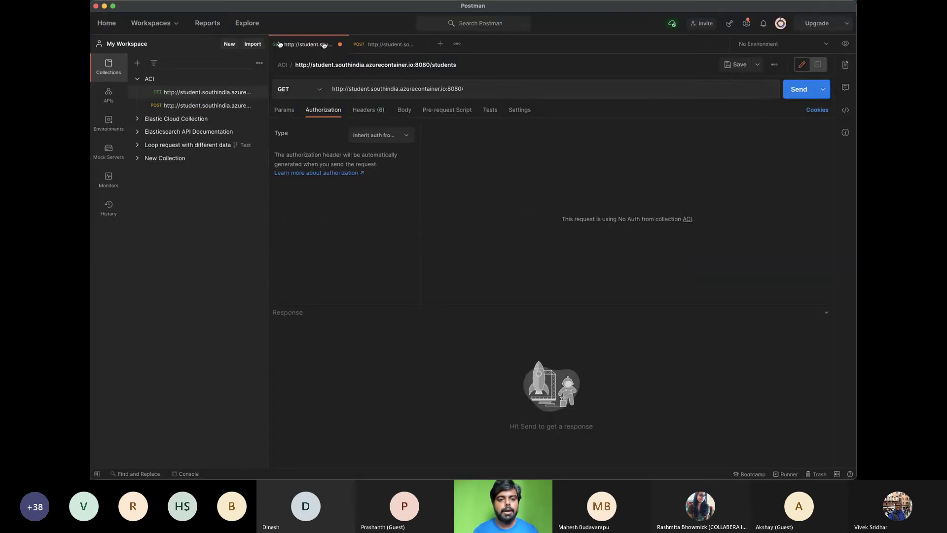
left_click(440, 44)
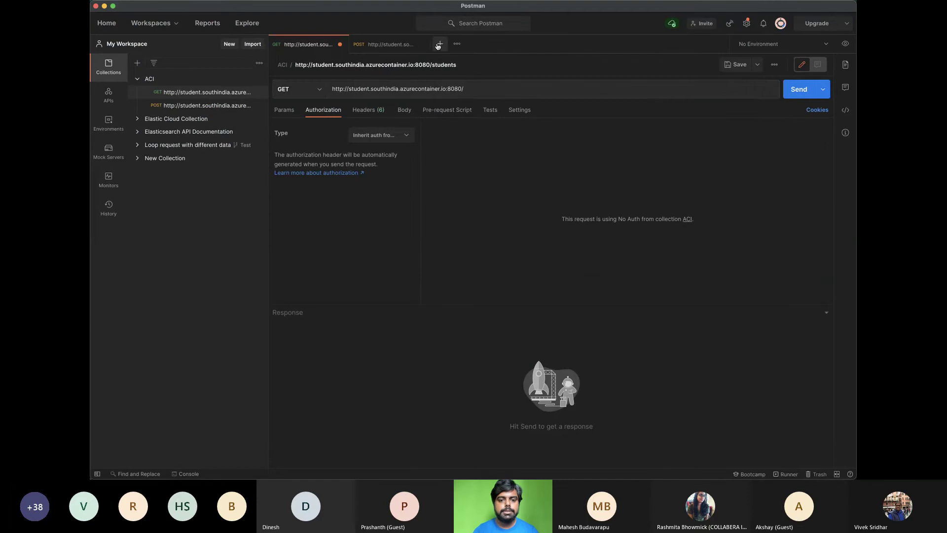
left_click(367, 89)
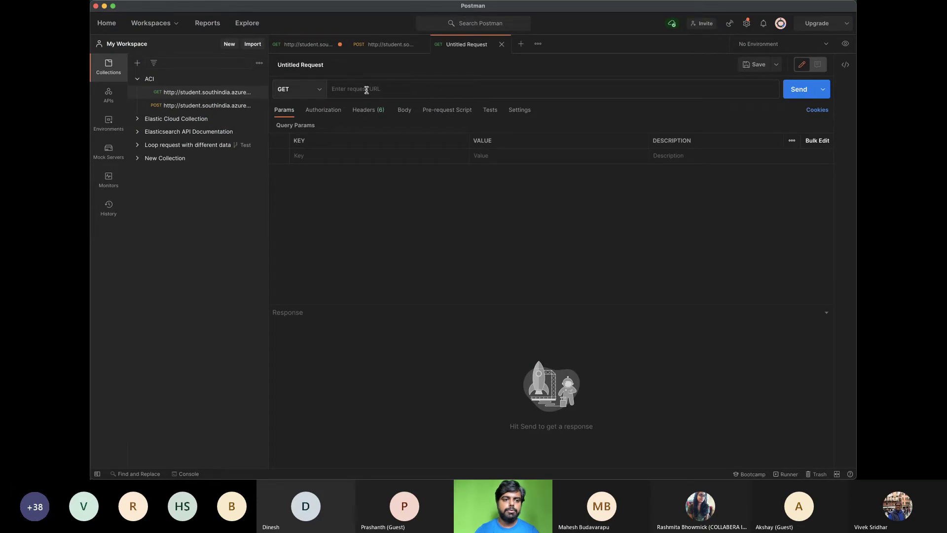
type("lhtpps")
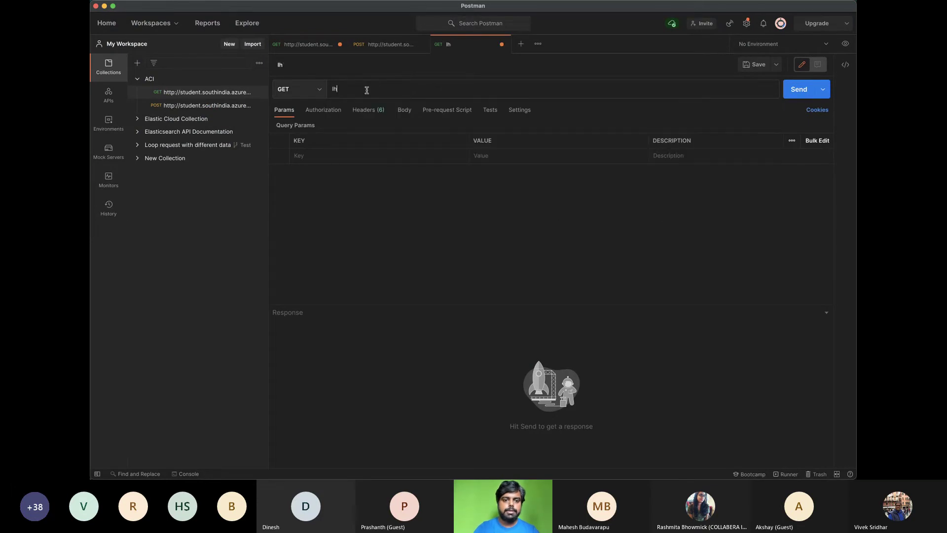
key("BackSpace")
key("BackSpace")
key("BackSpace")
key("BackSpace")
key("BackSpace")
key("BackSpace")
type("ht")
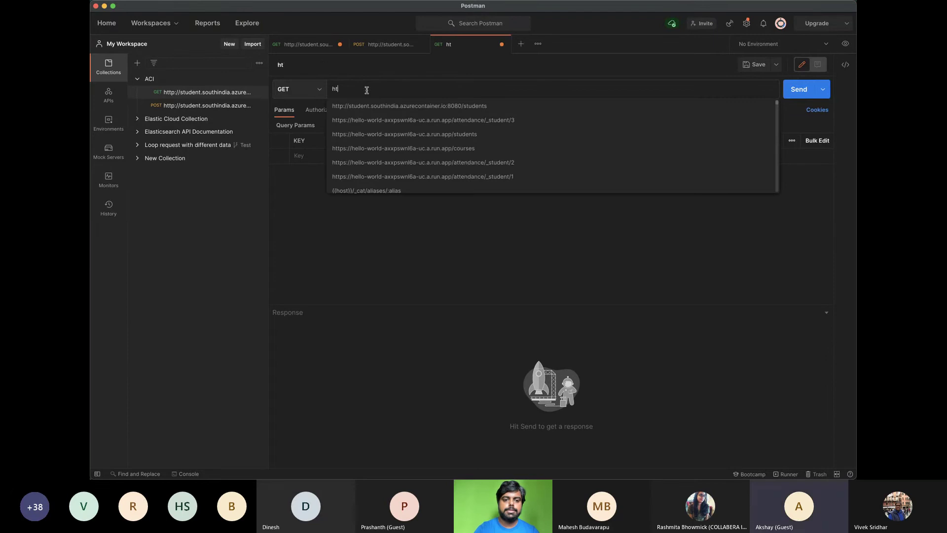
type("tp://loca")
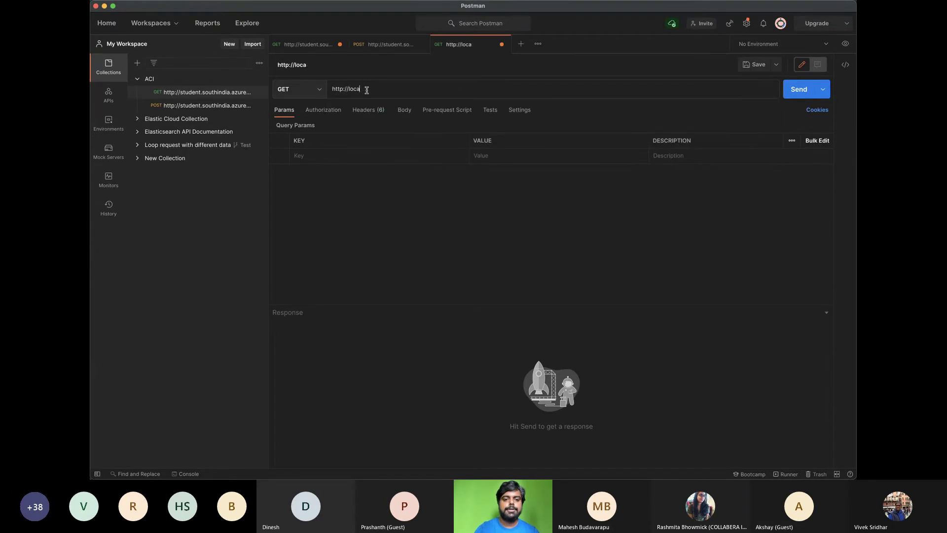
type("lhost:")
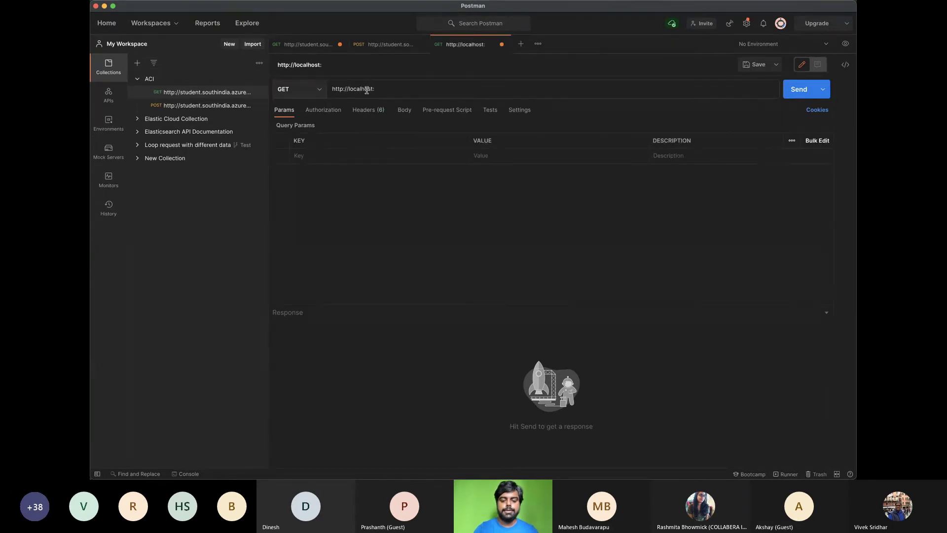
type("8080")
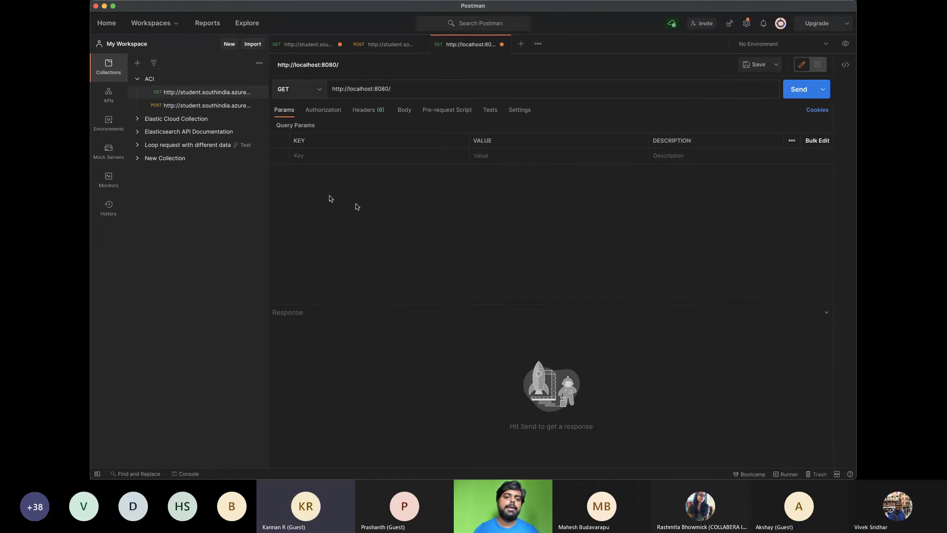
left_click(791, 96)
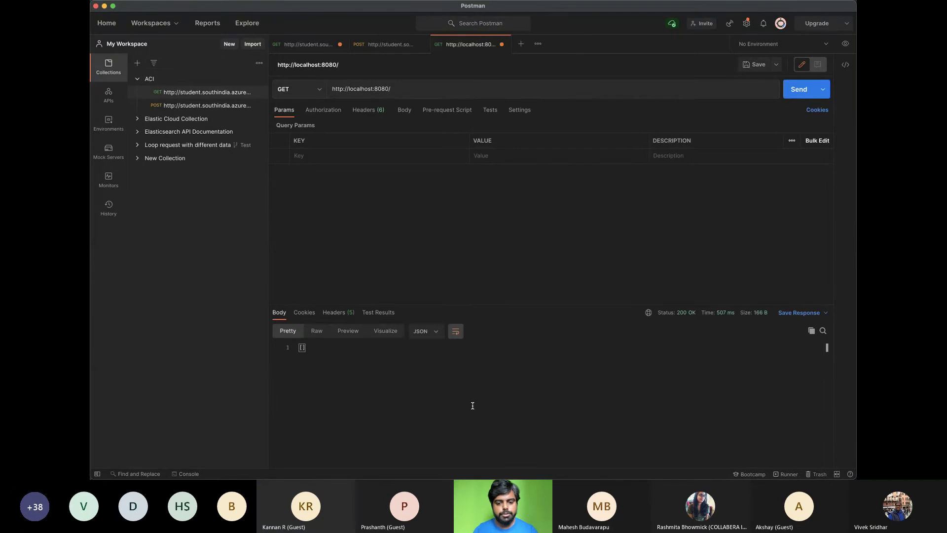
left_click(395, 94)
type("studnet")
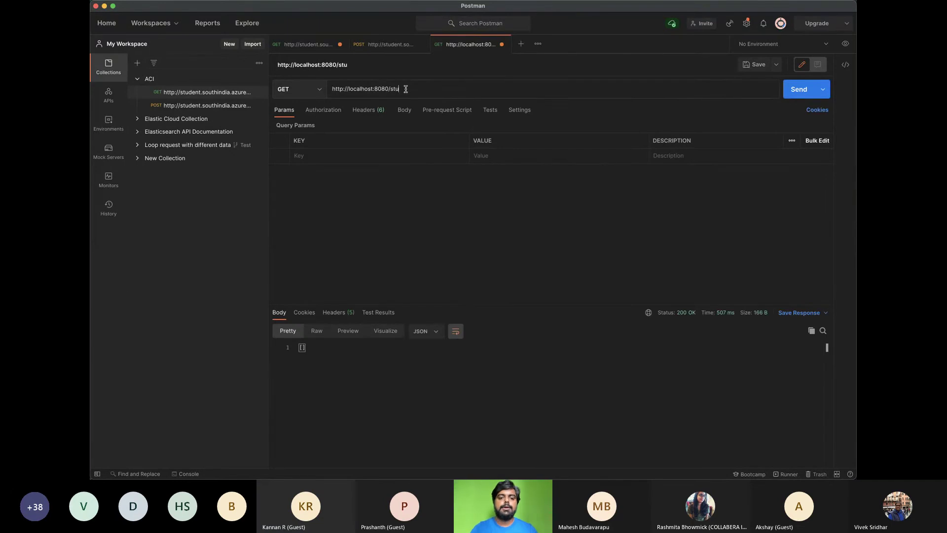
key("BackSpace")
key("BackSpace")
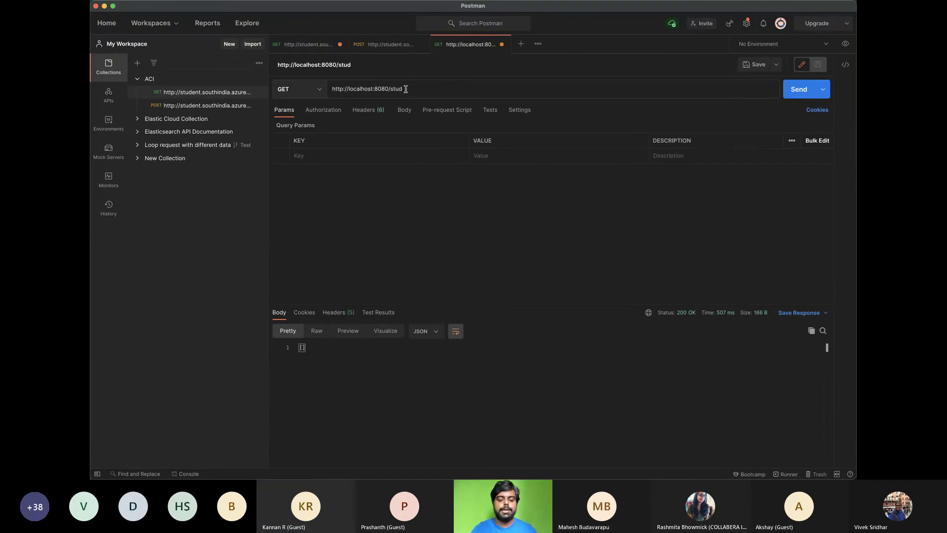
type("ents")
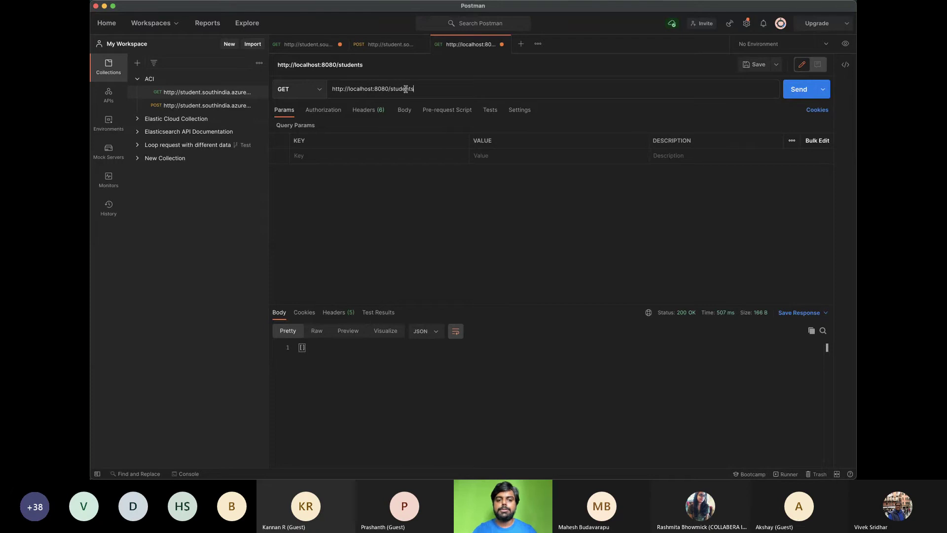
left_click(296, 87)
Make the request a POST with a raw JSON body
left_click(289, 129)
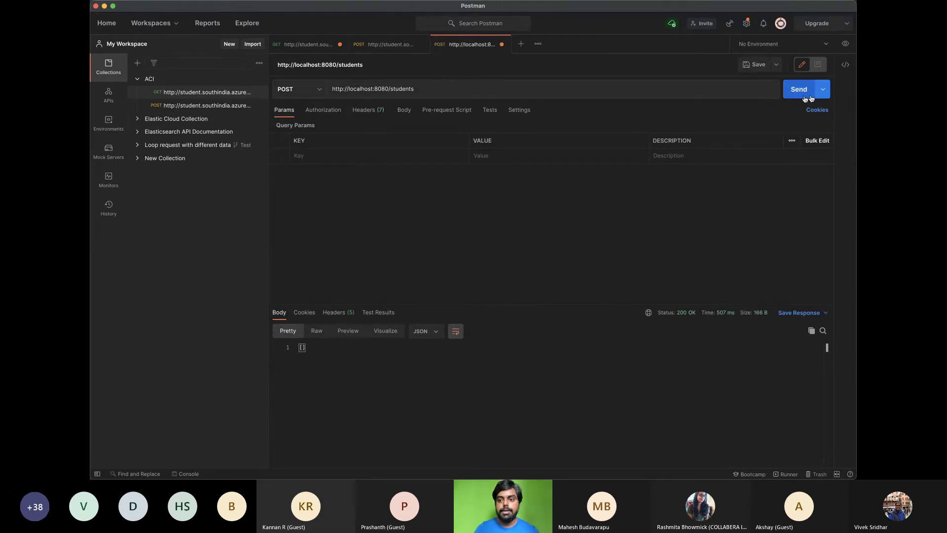
left_click(404, 110)
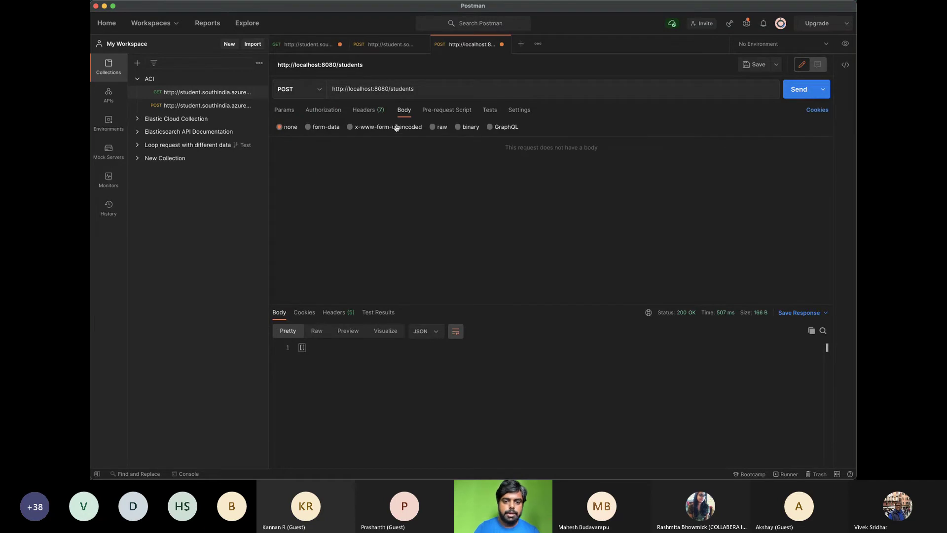
left_click(431, 127)
left_click(546, 129)
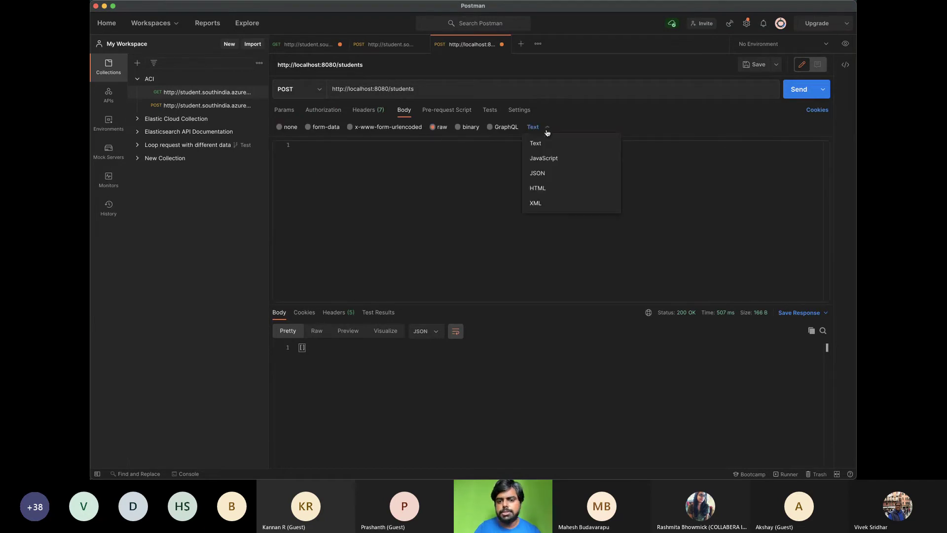
left_click(544, 171)
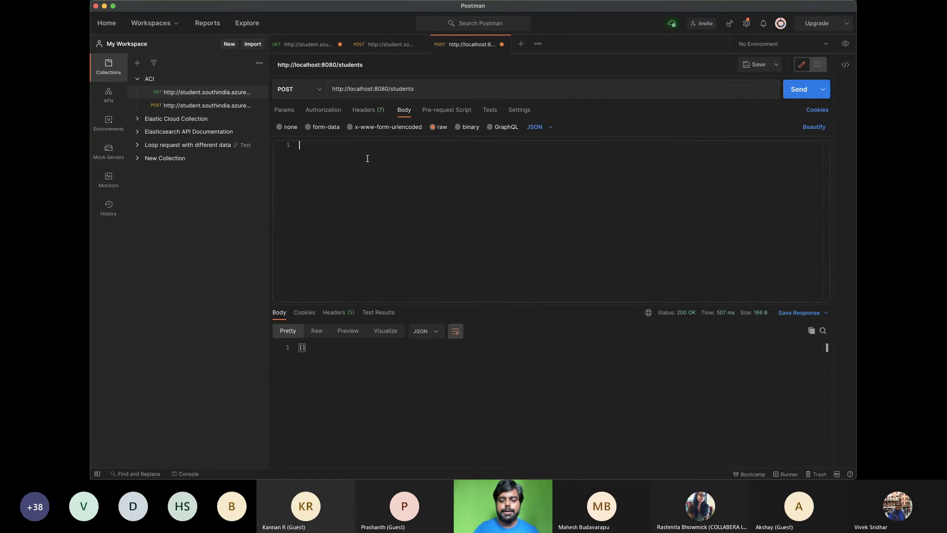
Send a JSON body with firstName "Azure" and lastName "Microsoft" to create the student
left_click(367, 159)
type("{")
key("Return")
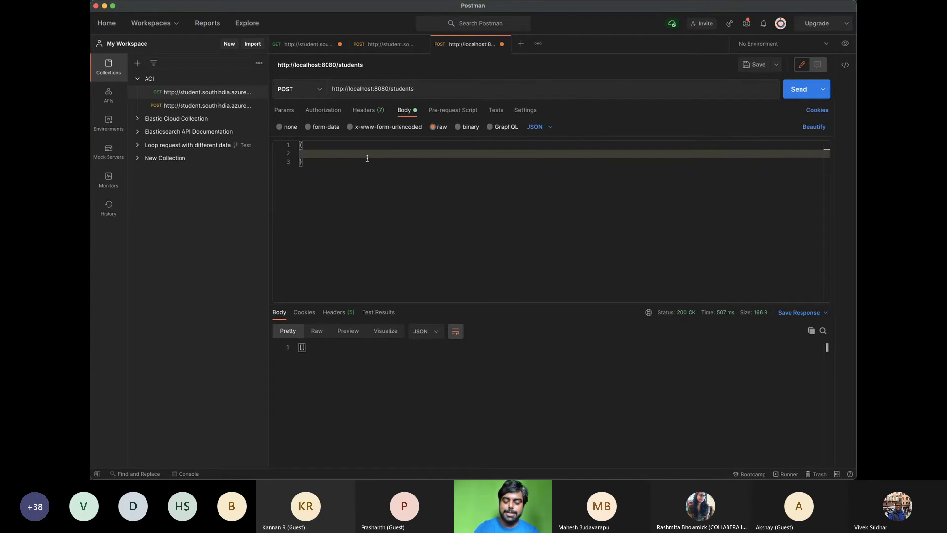
type("\"firstN")
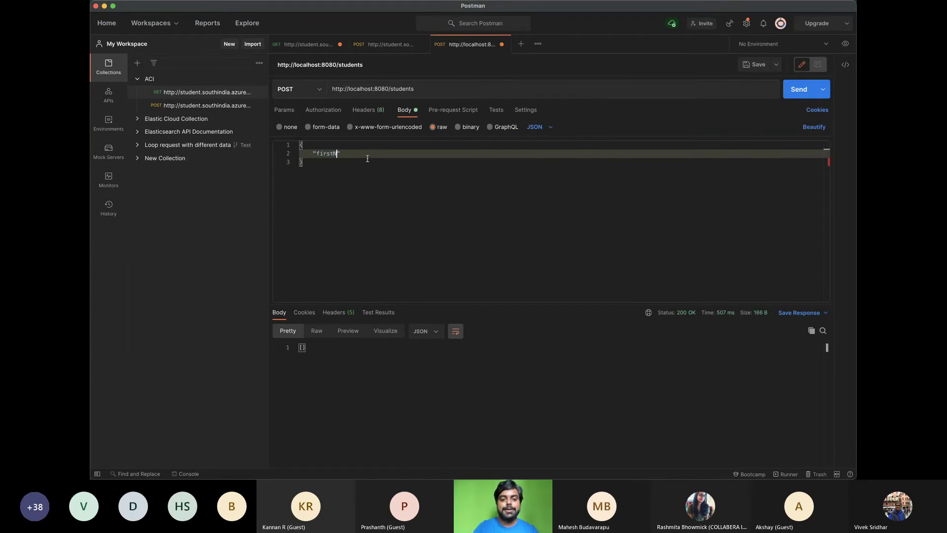
type("ame")
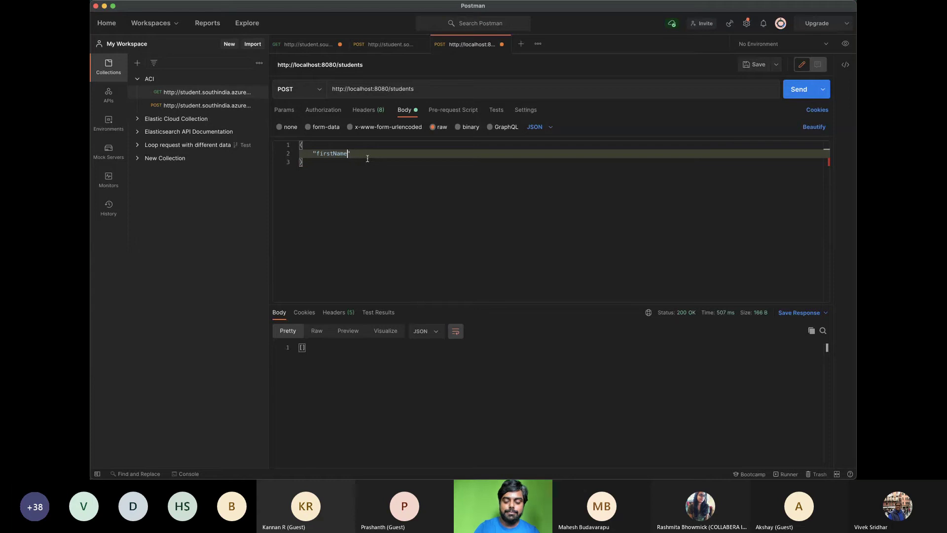
type(":")
key("BackSpace")
key("Right")
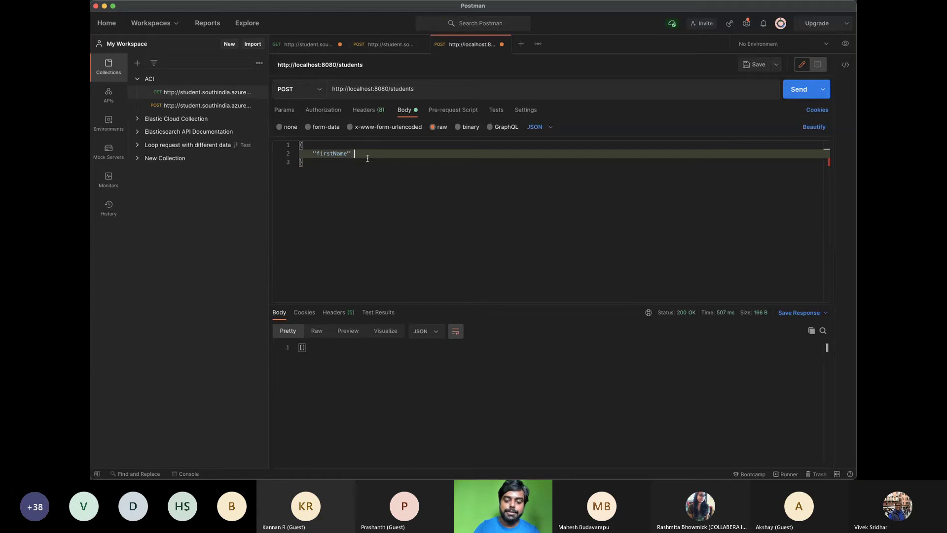
type(": \"")
type("Azure")
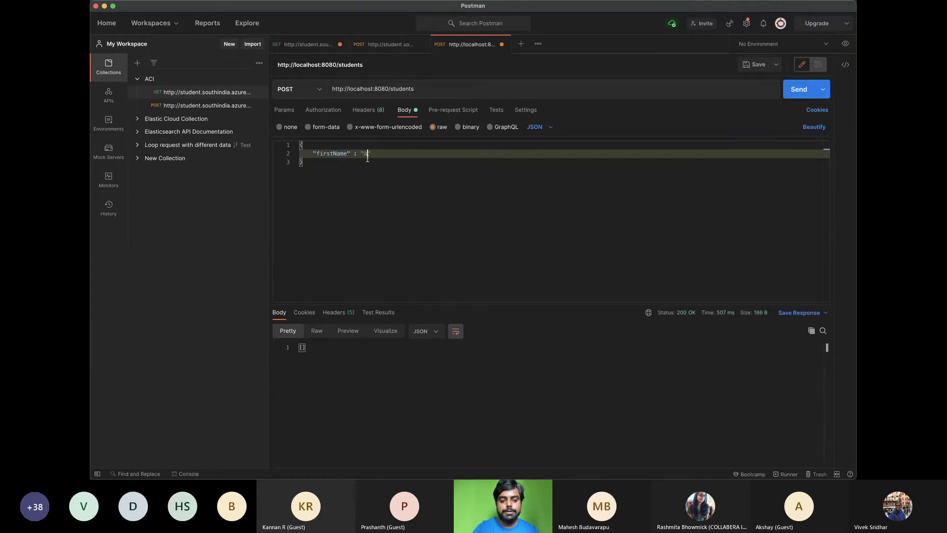
key("Return")
type("\"")
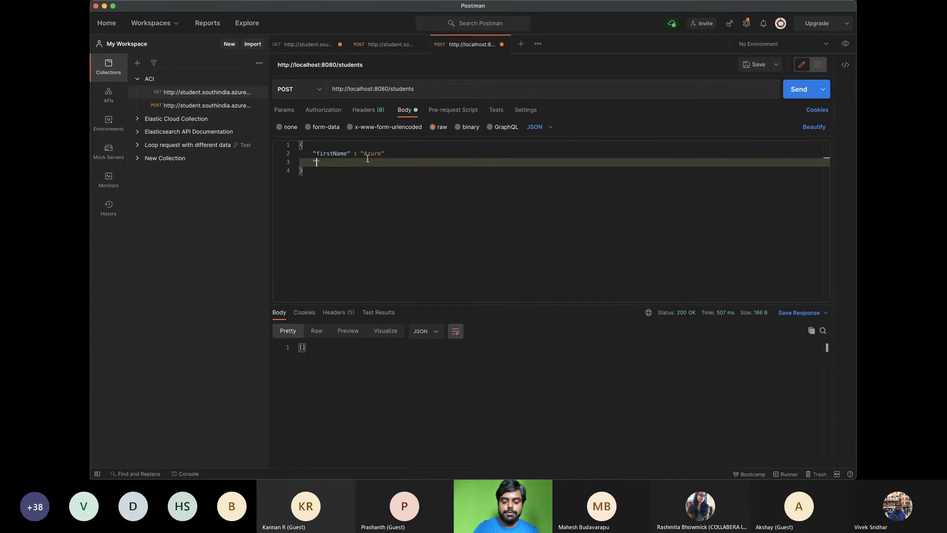
type("la")
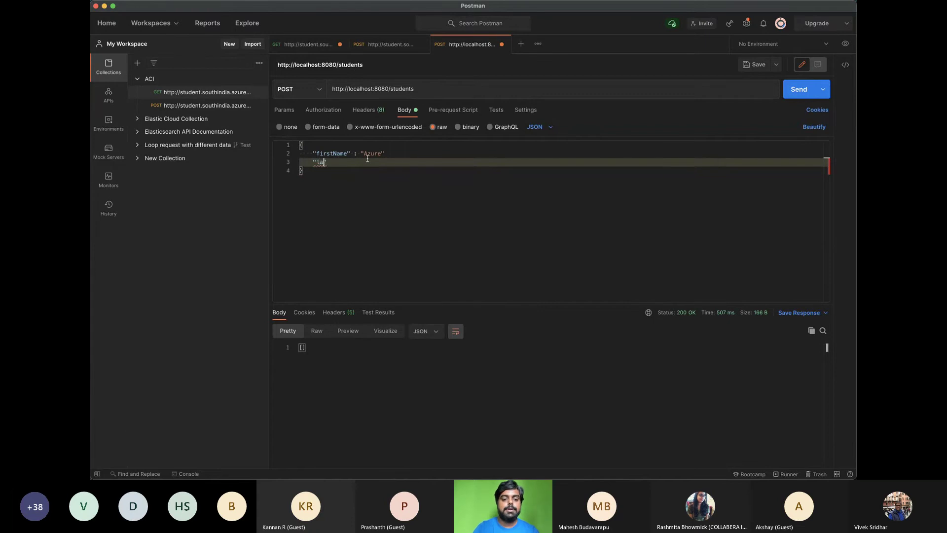
type("stName\" : \"")
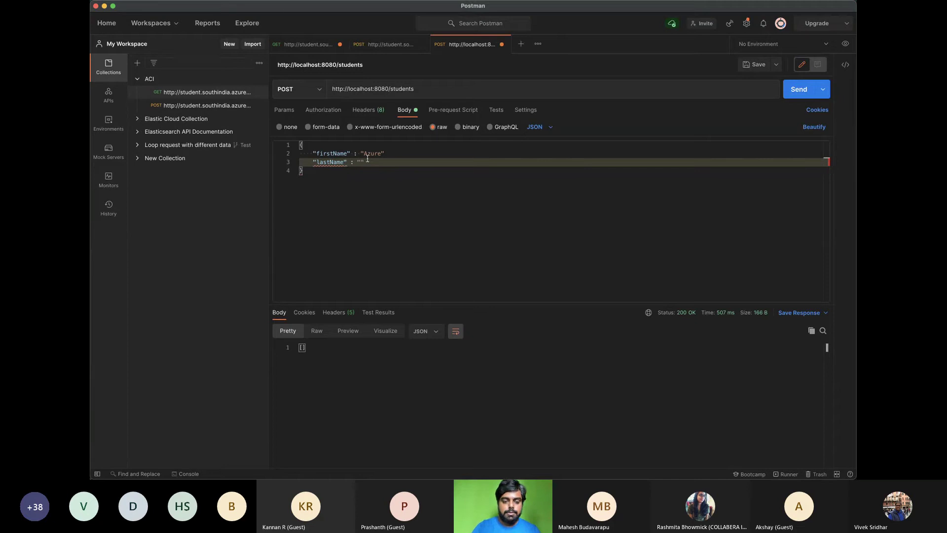
type("Microsoft")
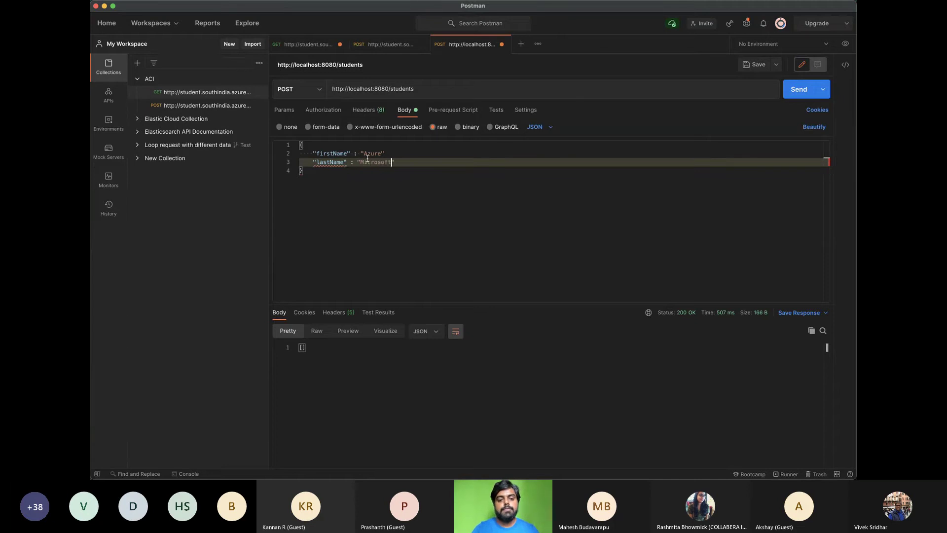
left_click(411, 153)
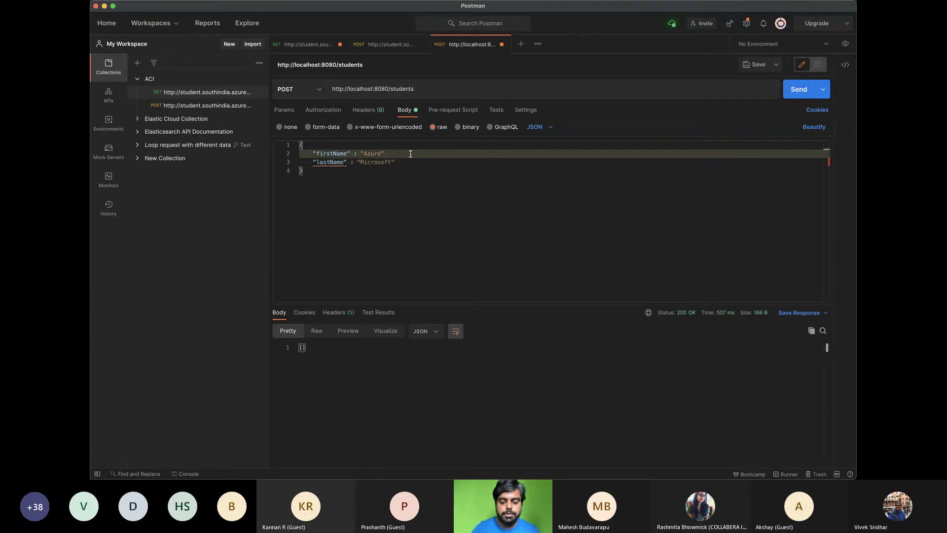
type(",")
left_click(438, 172)
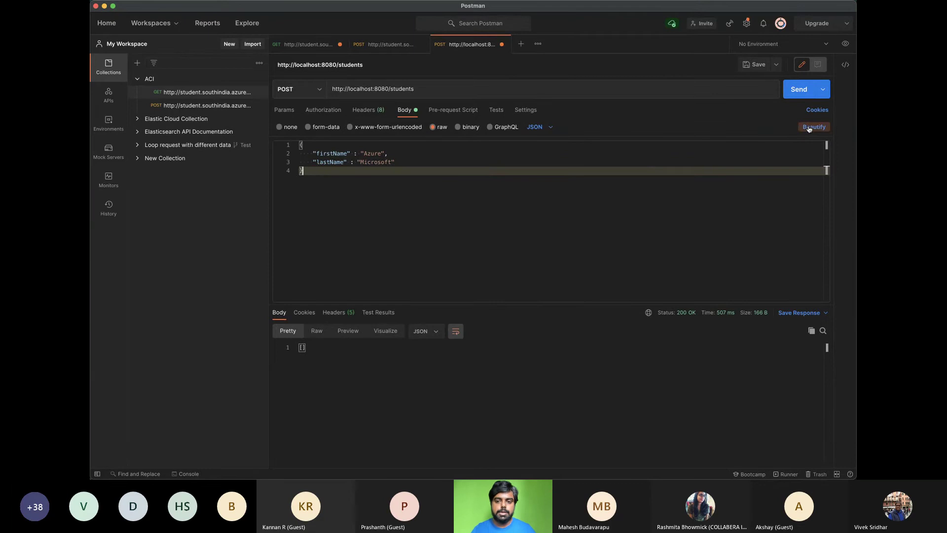
left_click(792, 90)
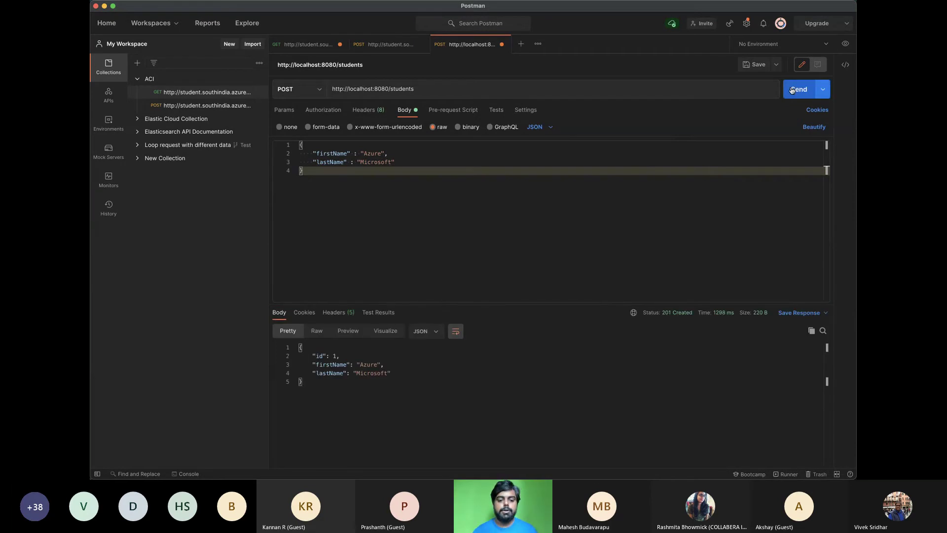
Send a GET request to localhost:8080/ to list all students
double_click(404, 88)
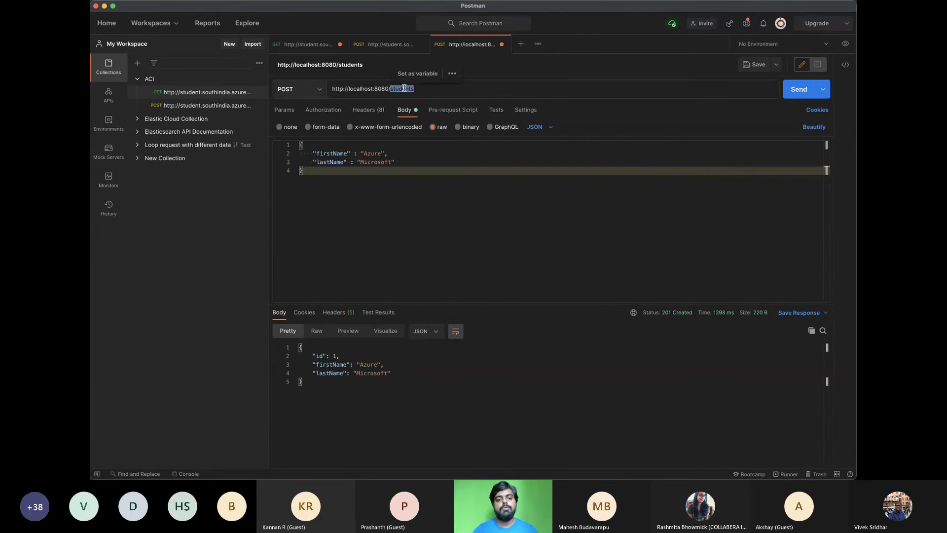
key("BackSpace")
left_click(306, 89)
left_click(289, 107)
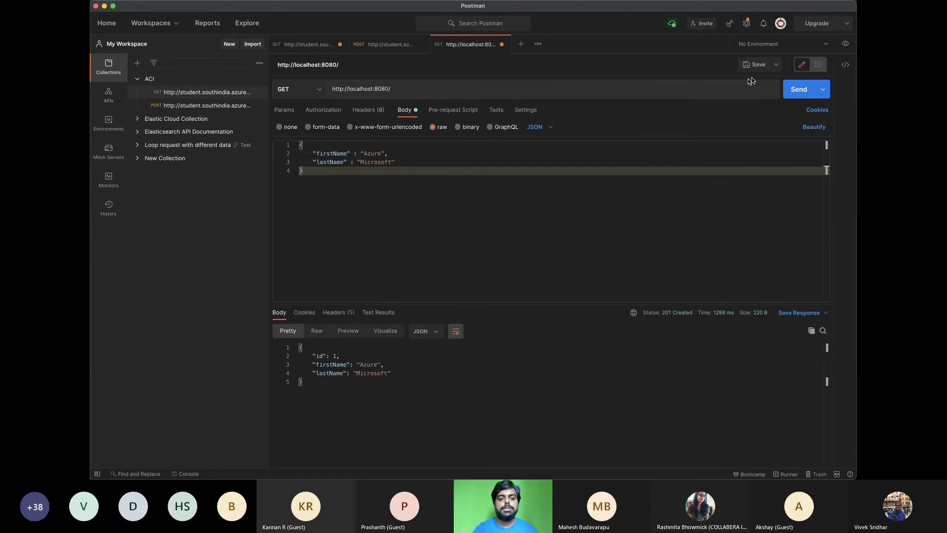
left_click(796, 90)
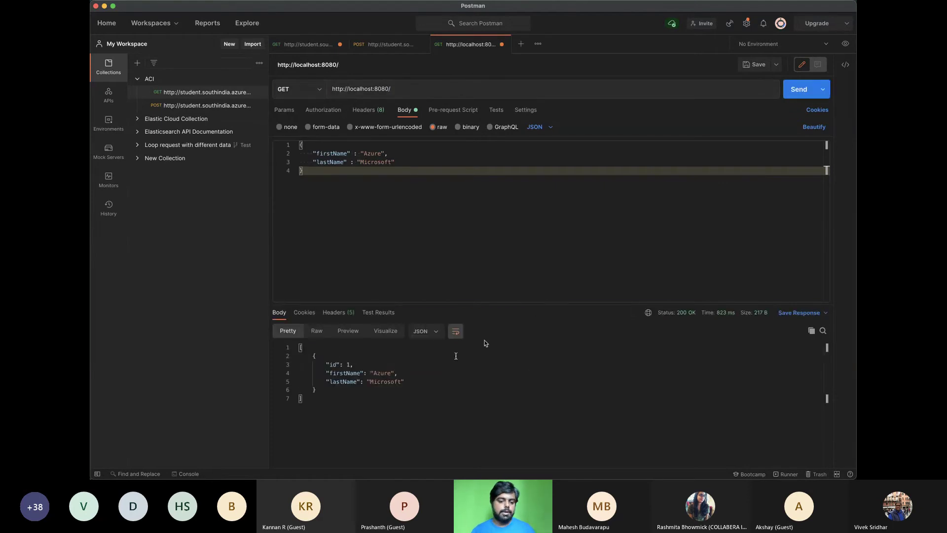
Reload localhost:8080/ in Chrome, then stop the Spring Boot app in VS Code
key("super+Tab")
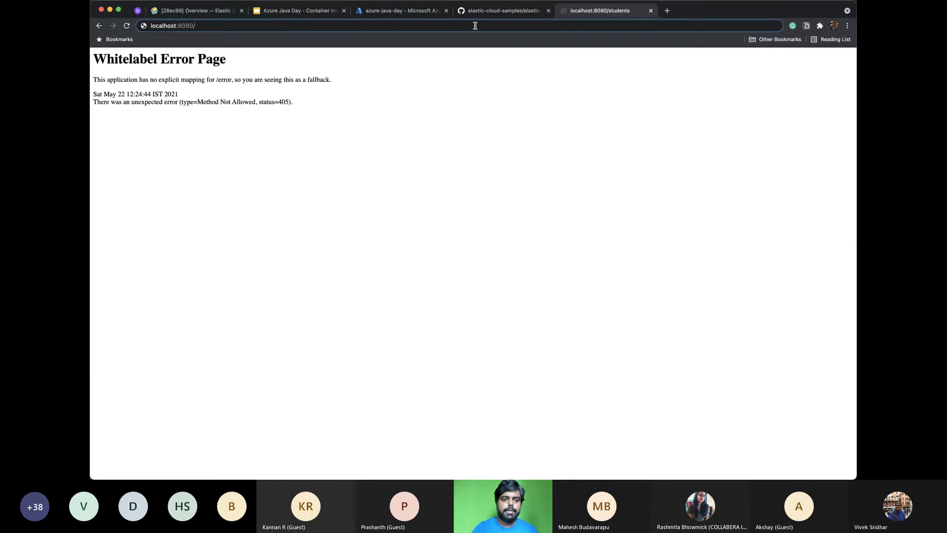
key("Return")
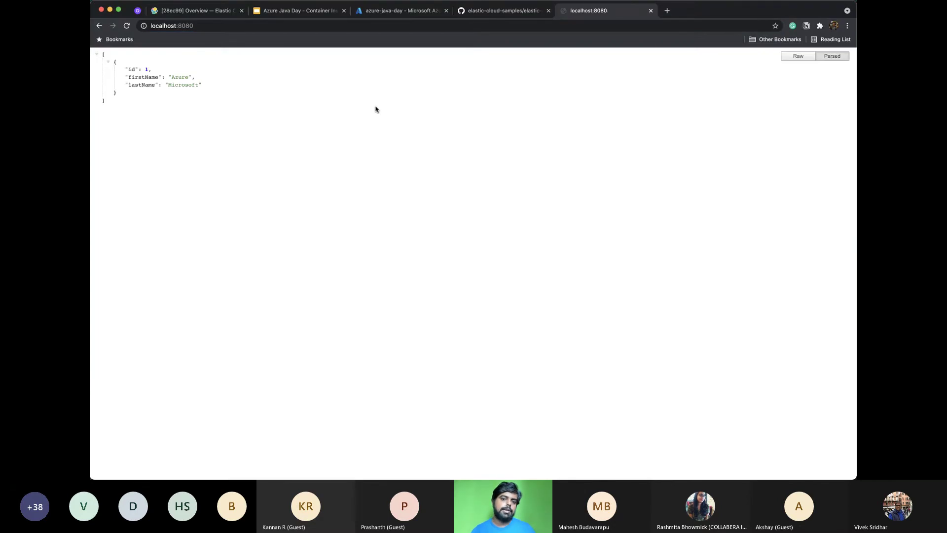
key("super+Tab")
key("super+Tab")
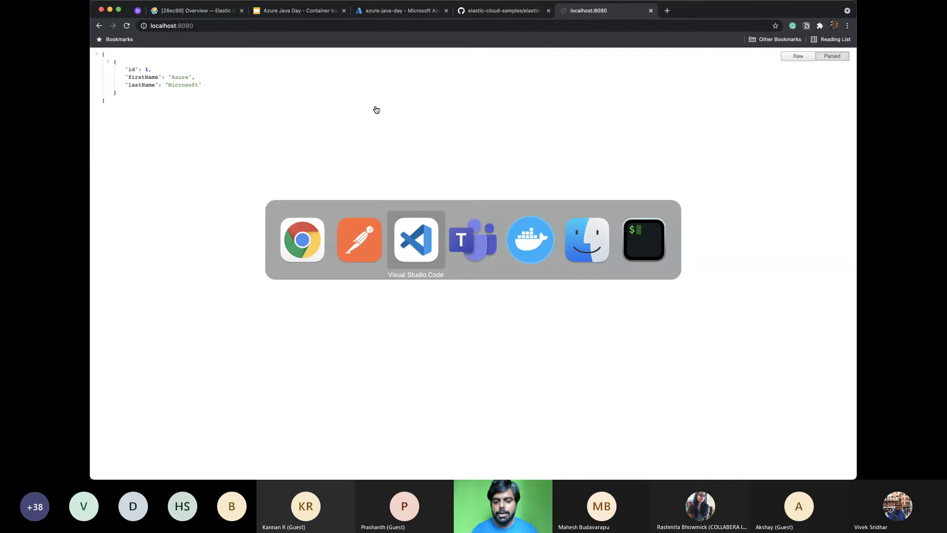
key("ctrl+c")
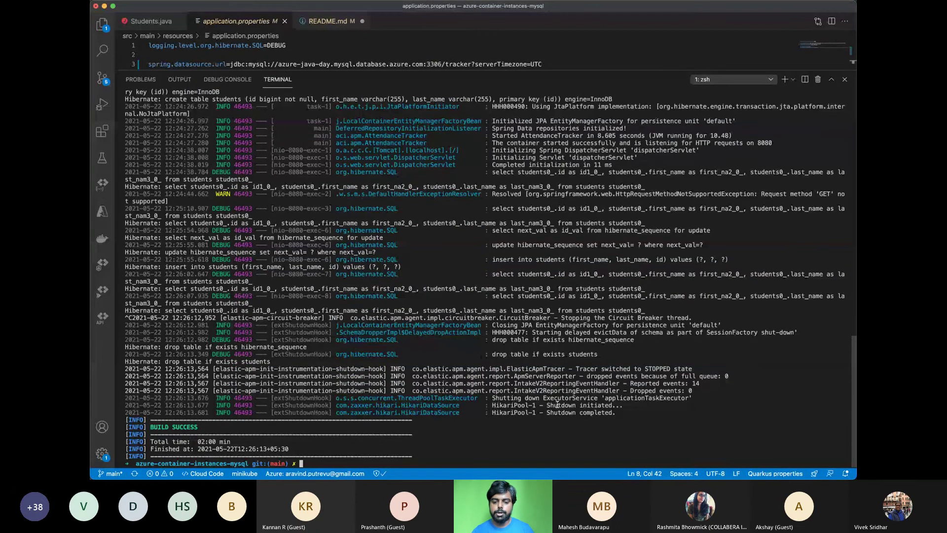
Check the drop-table log line, show the Explorer, shrink the terminal, and open the Dockerfile
left_click_drag(492, 354, 622, 352)
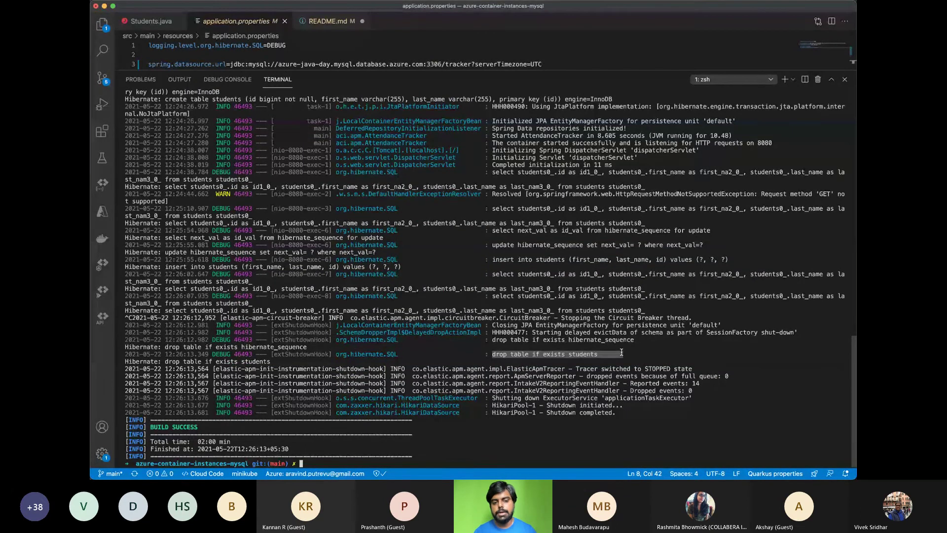
left_click(571, 326)
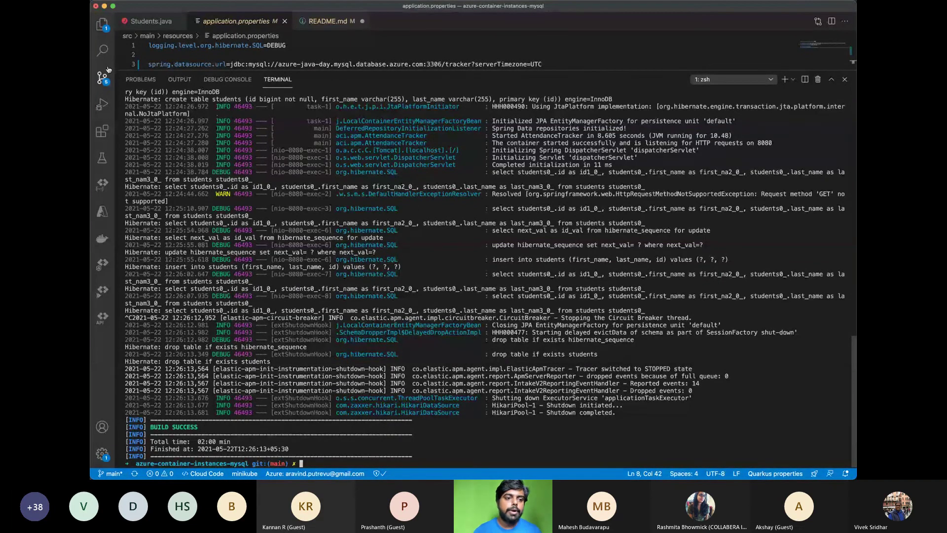
key("super+shift+e")
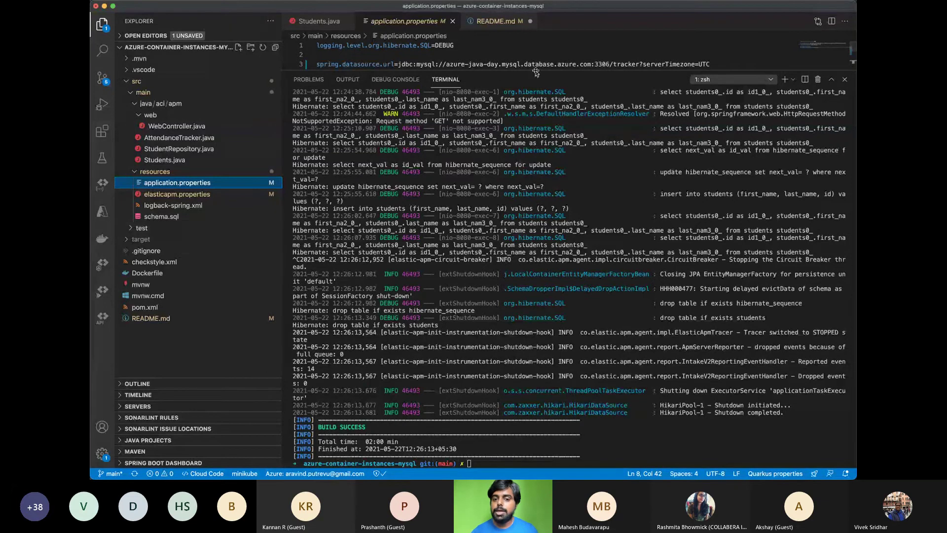
left_click_drag(537, 74, 539, 291)
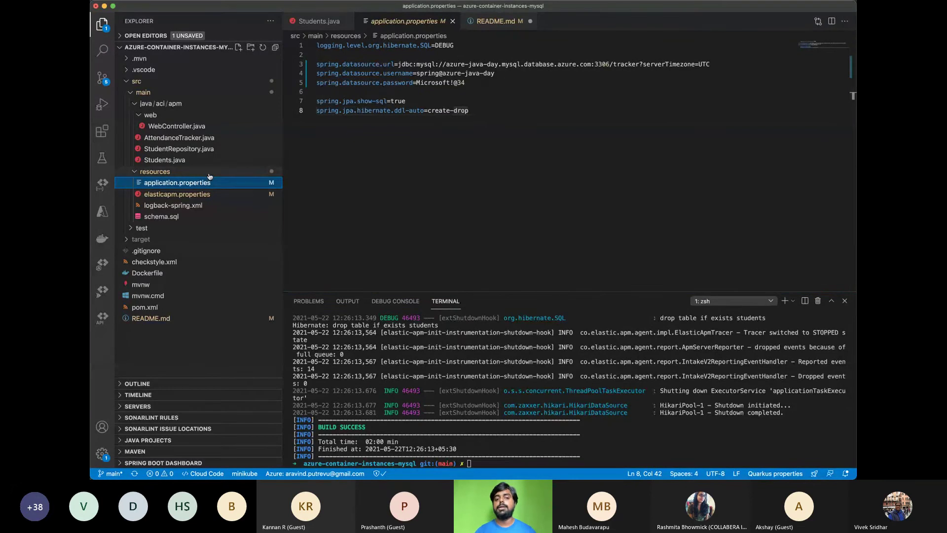
left_click(146, 274)
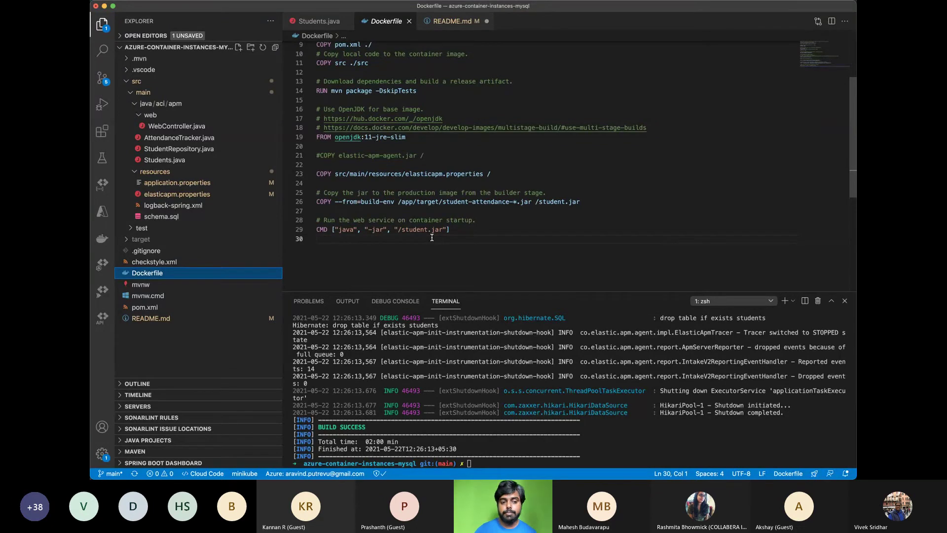
Highlight the attach() call in AttendanceTracker.java and the server_url and secret token in elasticapm.properties
left_click(189, 140)
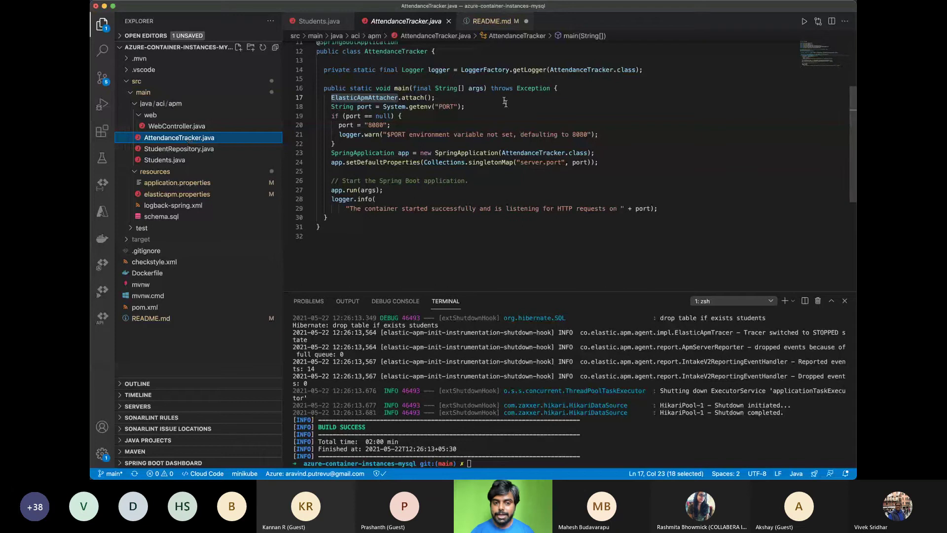
left_click_drag(435, 97, 332, 96)
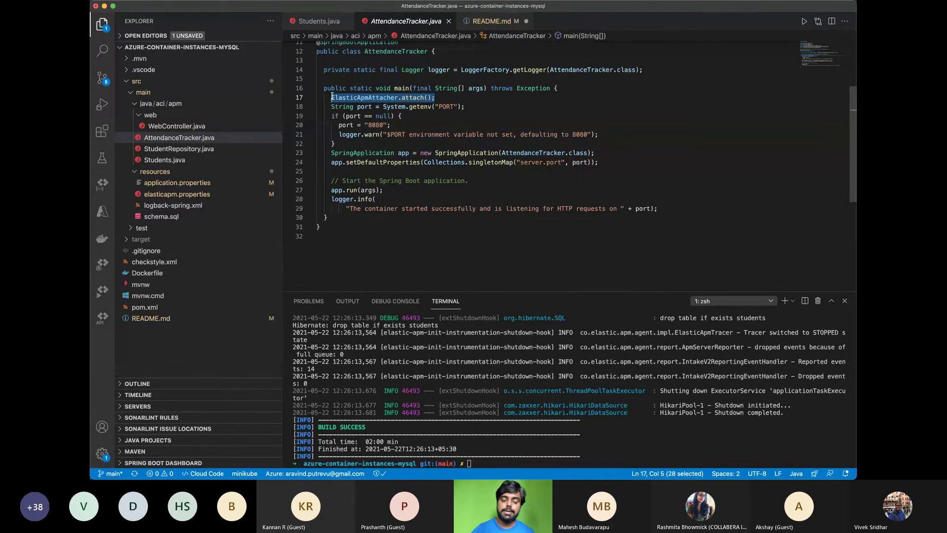
left_click(202, 194)
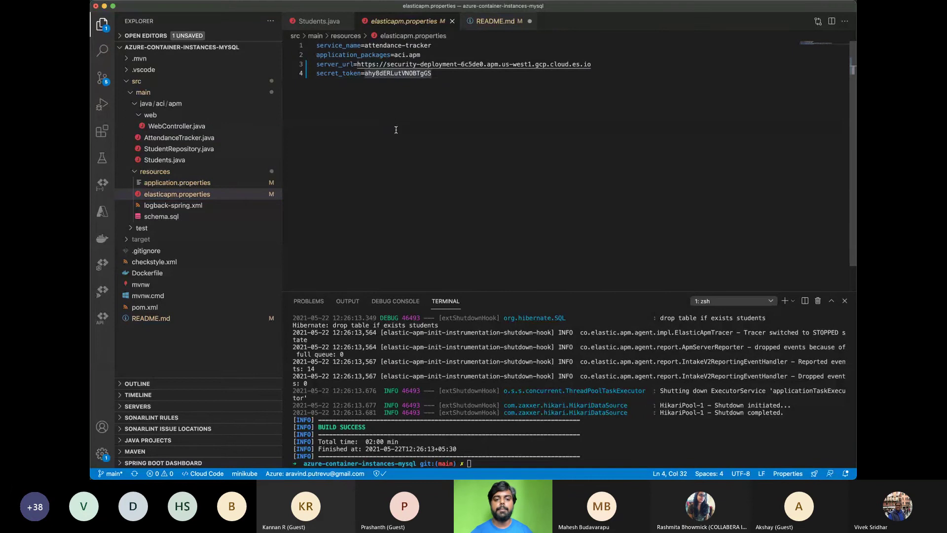
left_click_drag(357, 64, 602, 64)
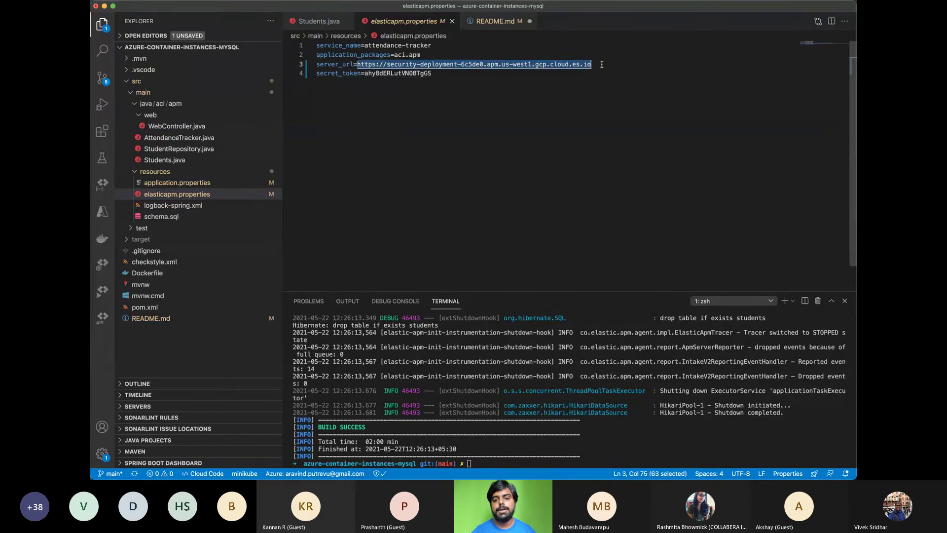
double_click(405, 73)
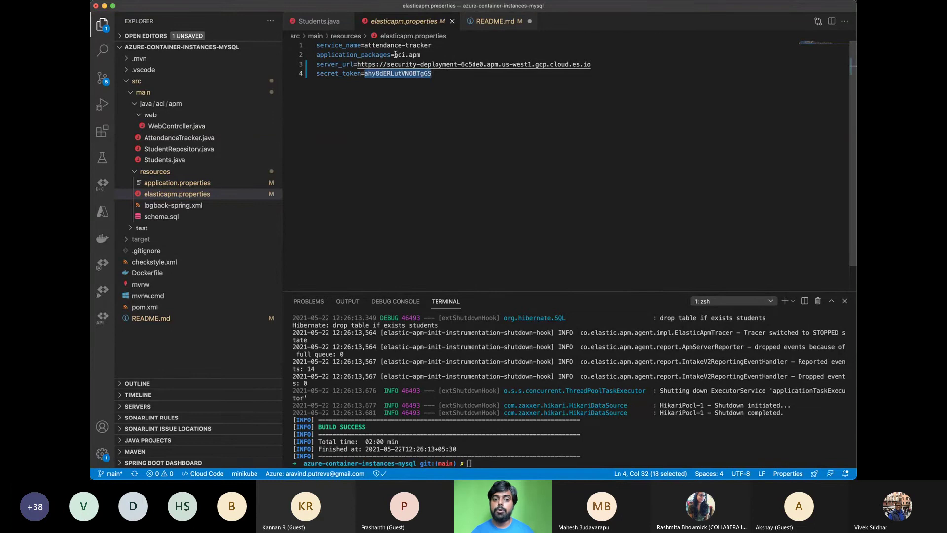
Highlight the aci.apm package and attendance-tracker service name values in elasticapm.properties
left_click_drag(394, 55, 422, 55)
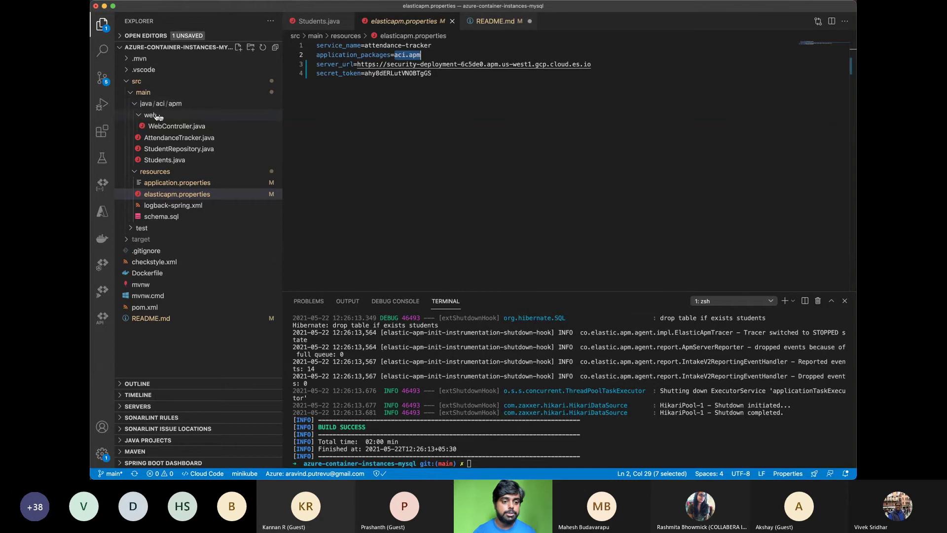
left_click(430, 58)
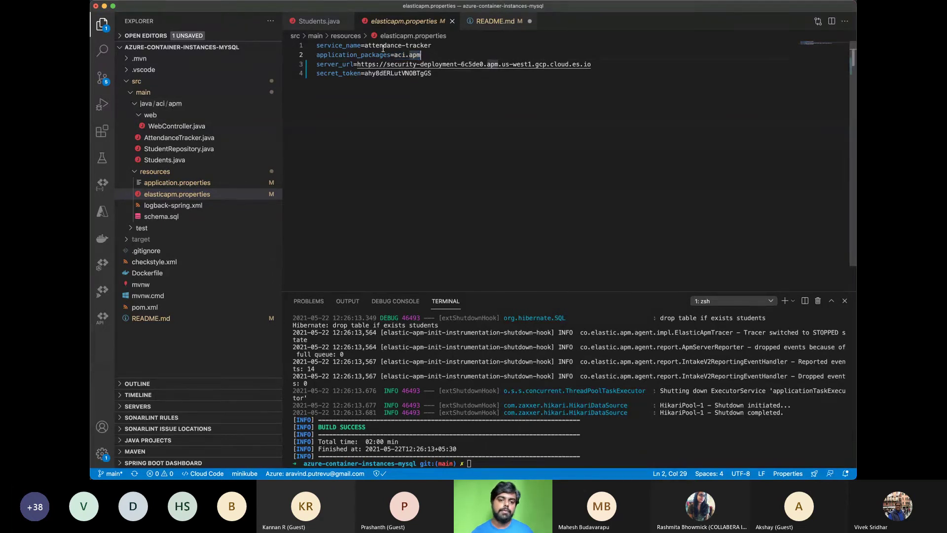
left_click_drag(365, 45, 449, 46)
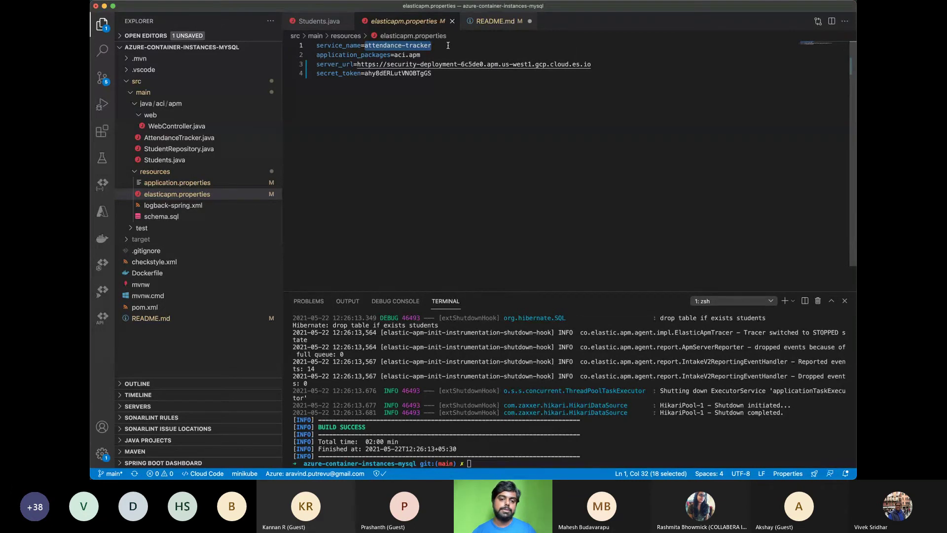
left_click(448, 45)
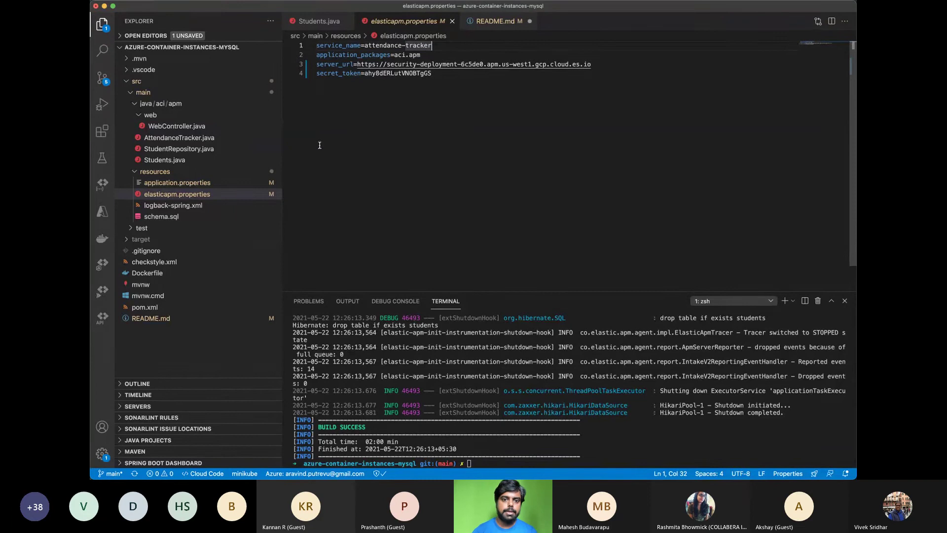
key("super+Tab")
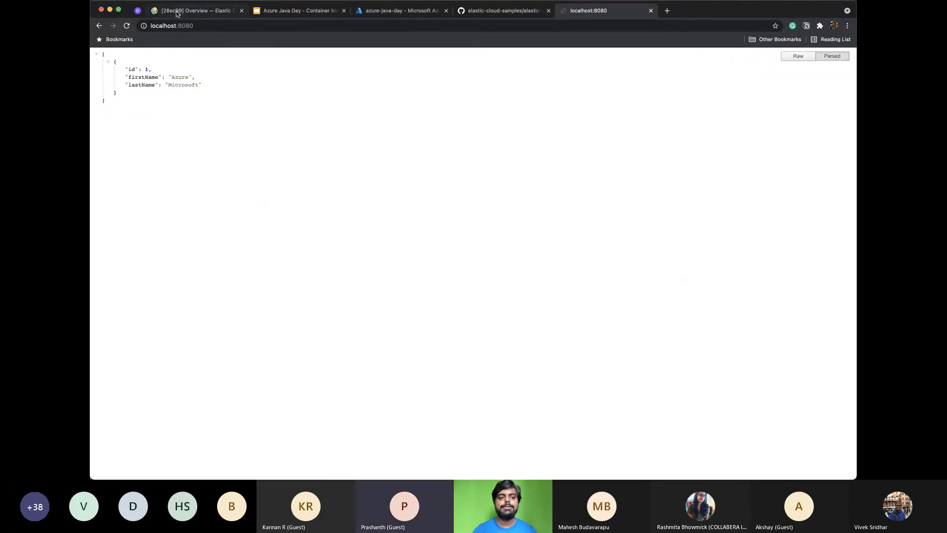
Open the Elastic deployment overview and dismiss the credentials notice with 'Continue without downloading'
left_click(180, 9)
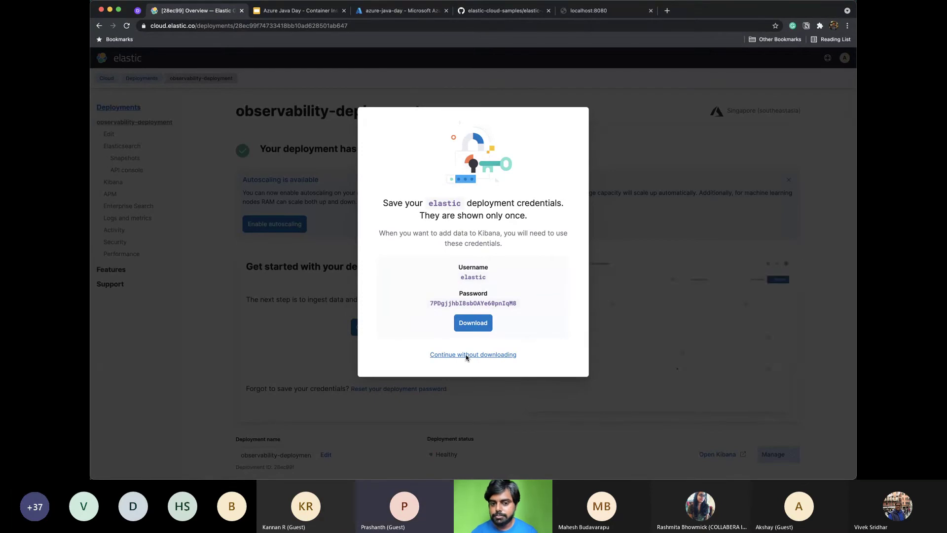
left_click(467, 355)
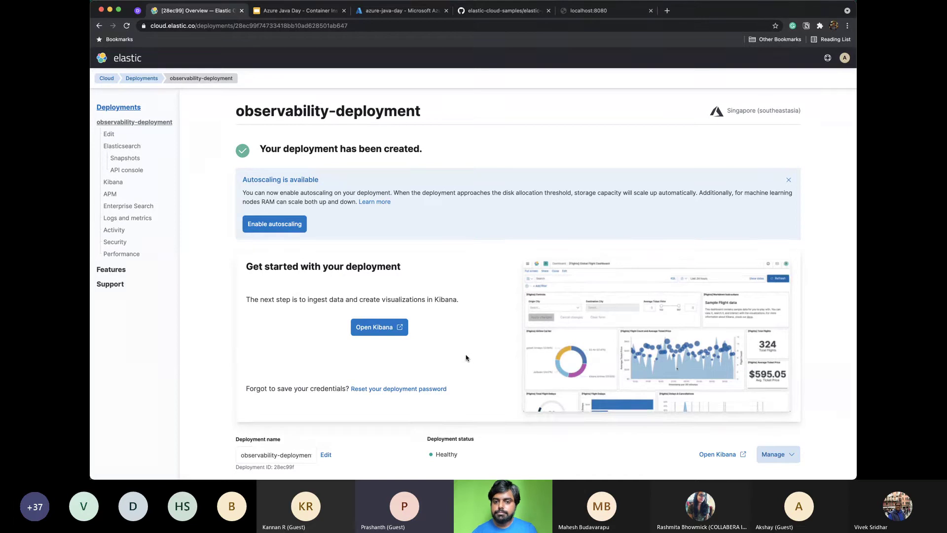
key("super+Tab")
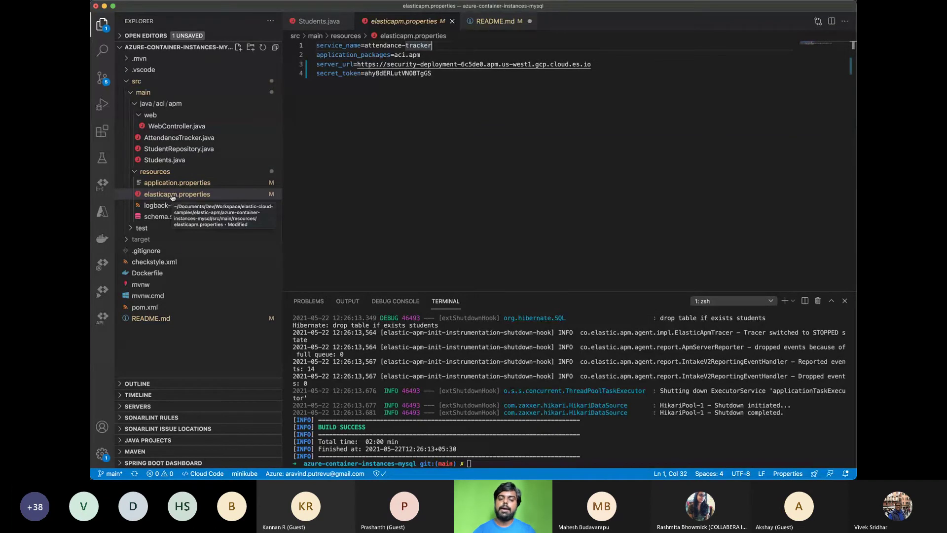
Highlight the server_url and secret_token keys, review the Dockerfile, then switch to Students.java
double_click(336, 64)
double_click(331, 73)
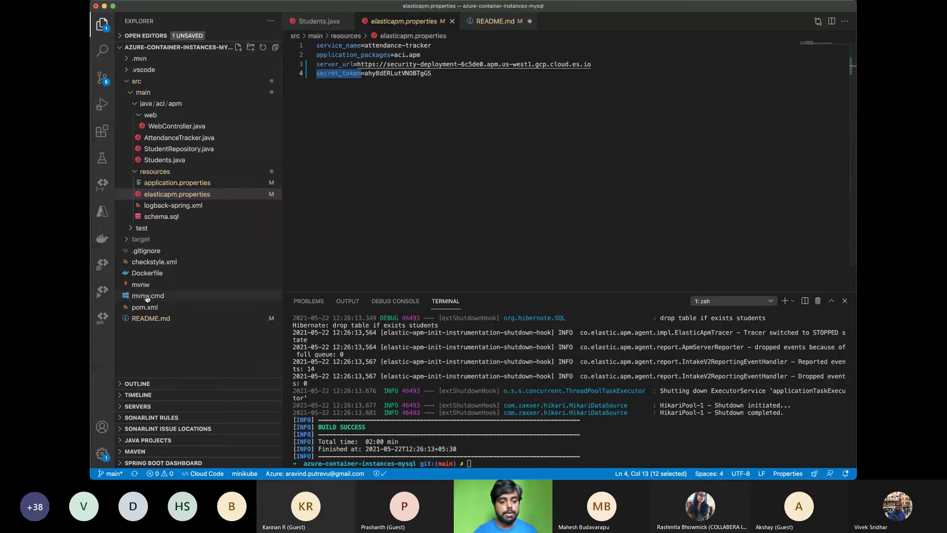
left_click(158, 274)
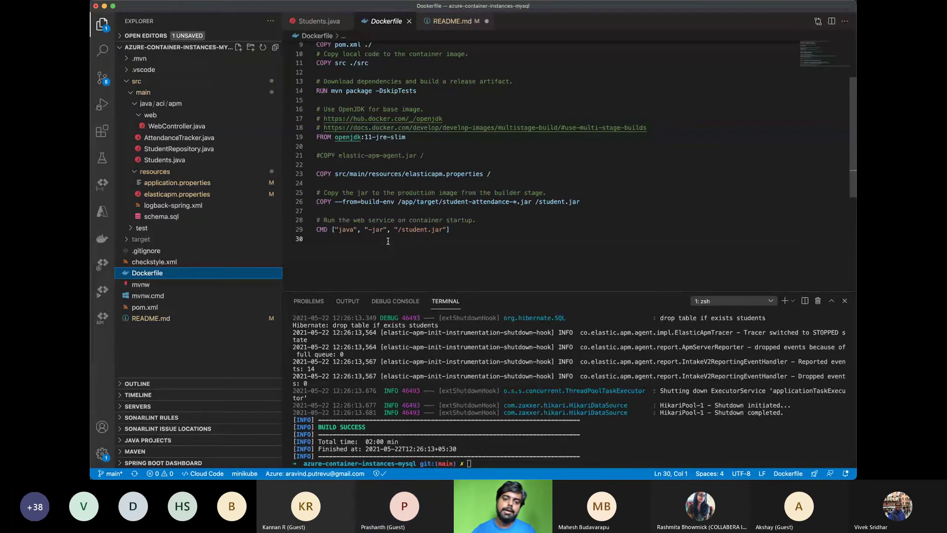
left_click(364, 229)
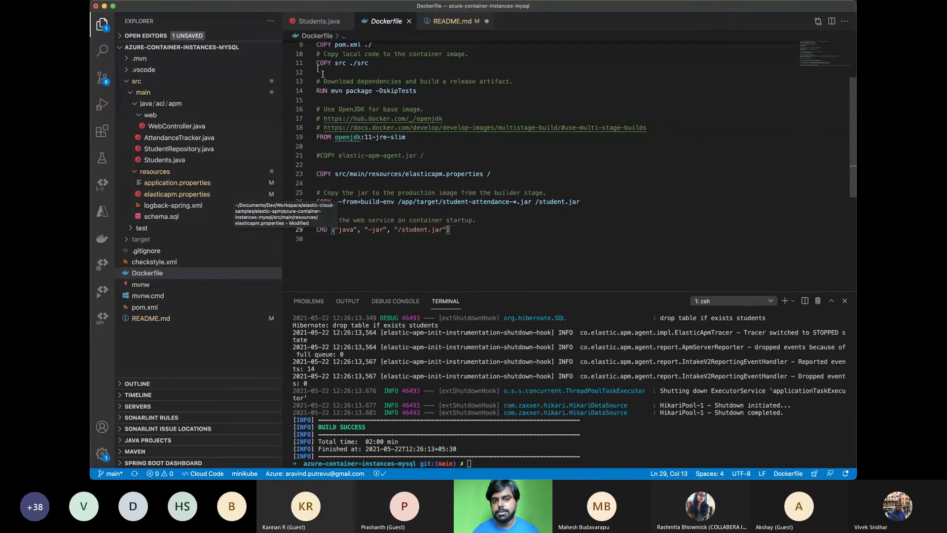
left_click(311, 20)
Copy the APM server endpoint from the deployment's APM page in Elastic Cloud
key("super+Tab")
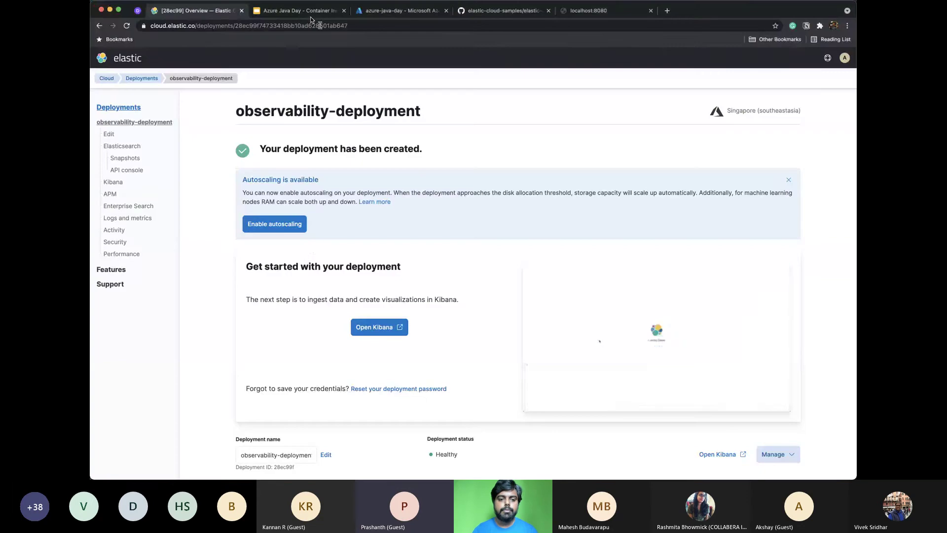
scroll(311, 245, "down", 3)
scroll(311, 248, "up", 2)
scroll(310, 248, "down", 5)
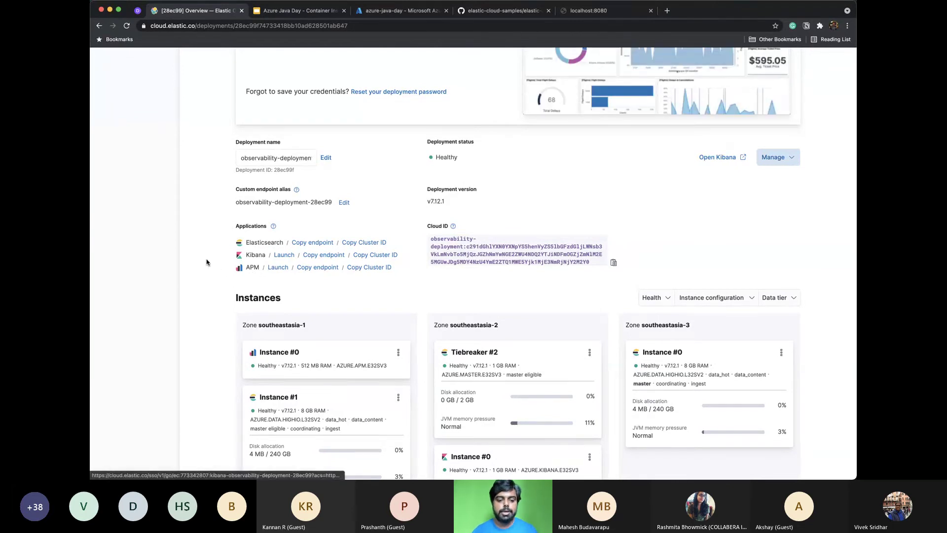
scroll(206, 261, "up", 6)
left_click(155, 196)
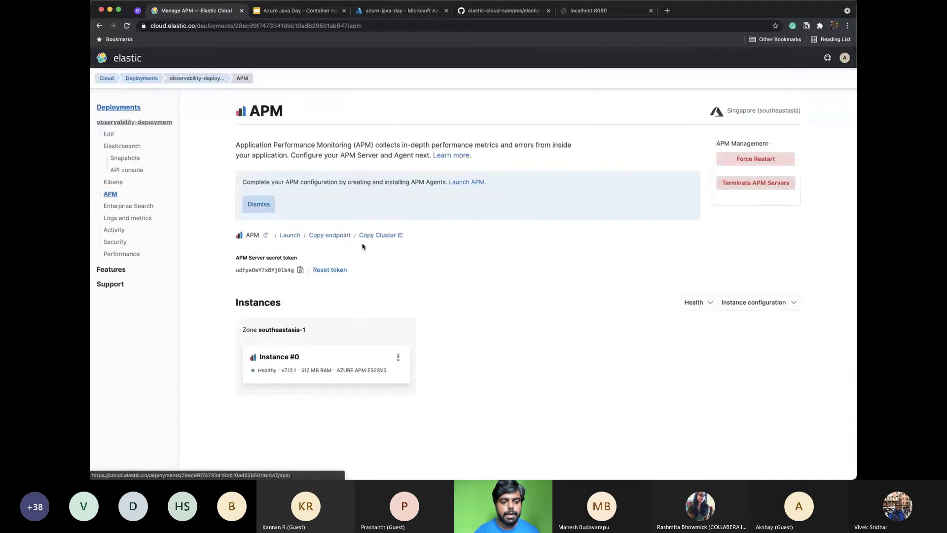
scroll(362, 244, "down", 2)
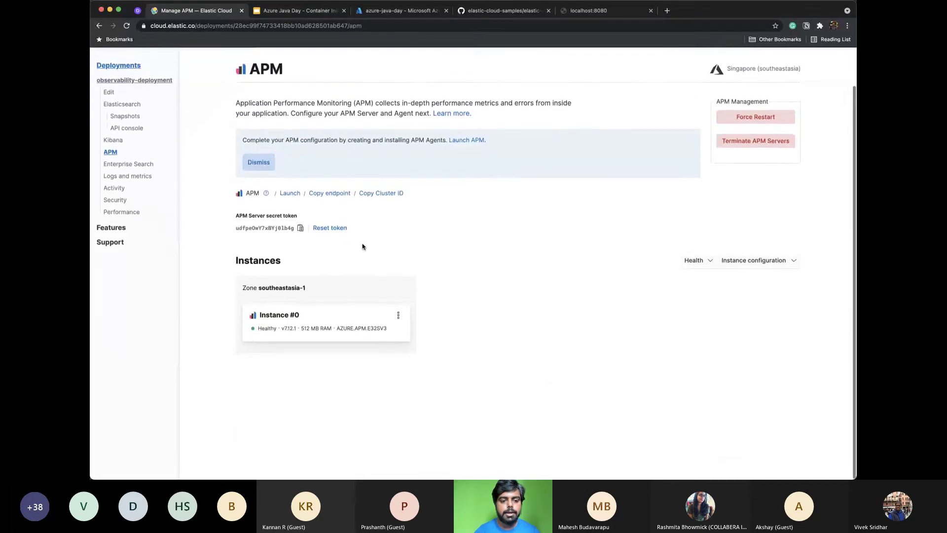
left_click(329, 194)
key("super+Tab")
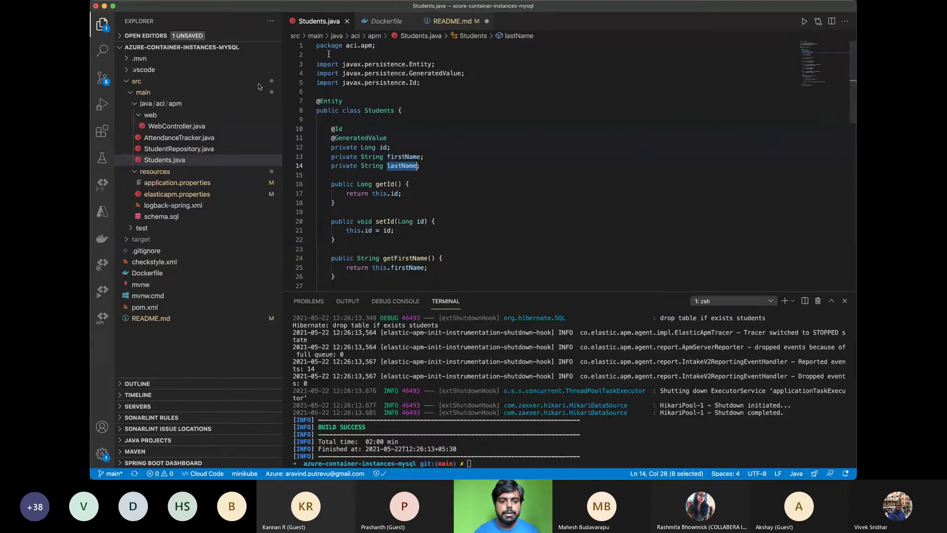
Paste the new APM endpoint into server_url and the new secret token into secret_token, then save elasticapm.properties
left_click(179, 194)
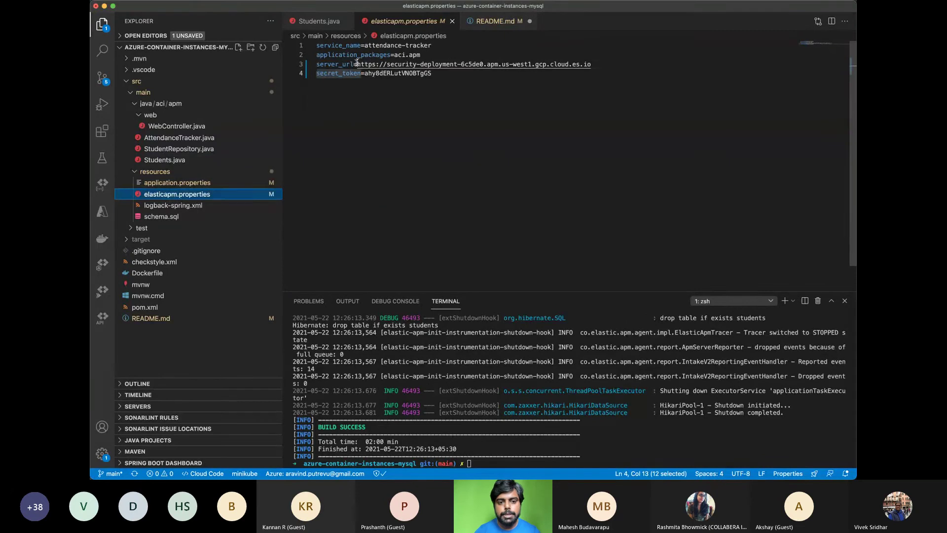
left_click(606, 64, "shift")
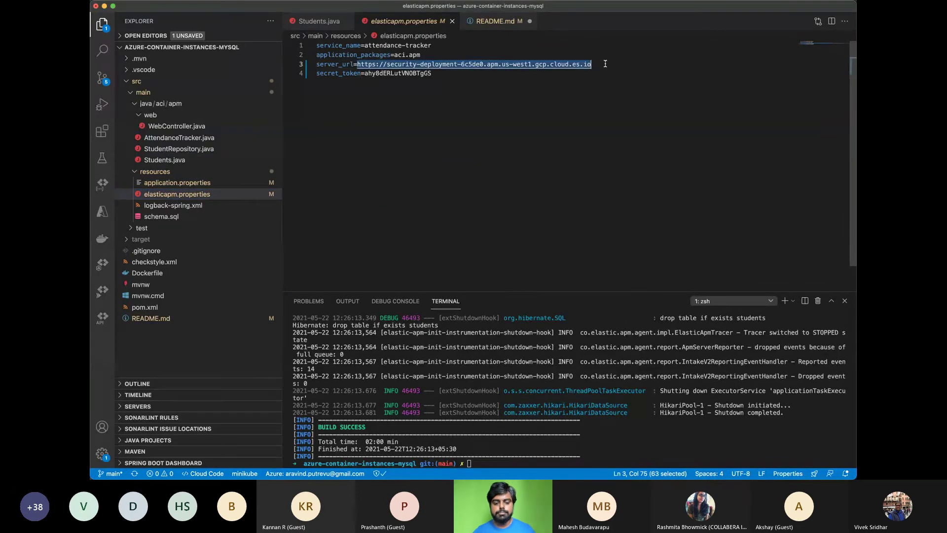
key("super+v")
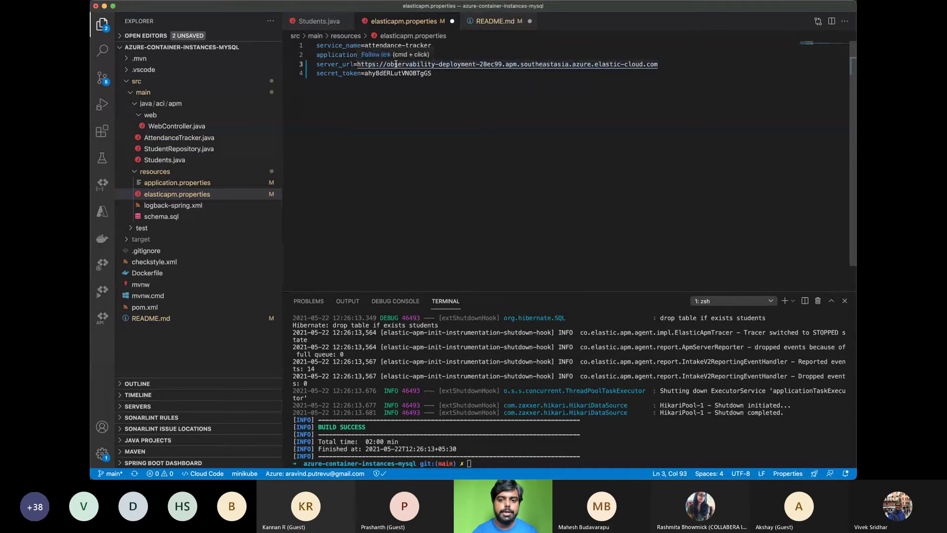
key("super+Tab")
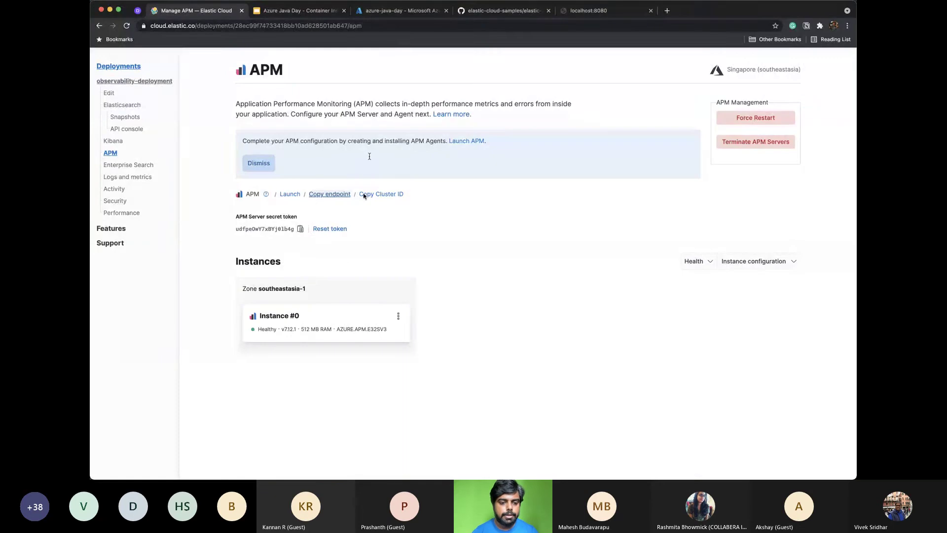
left_click(300, 229)
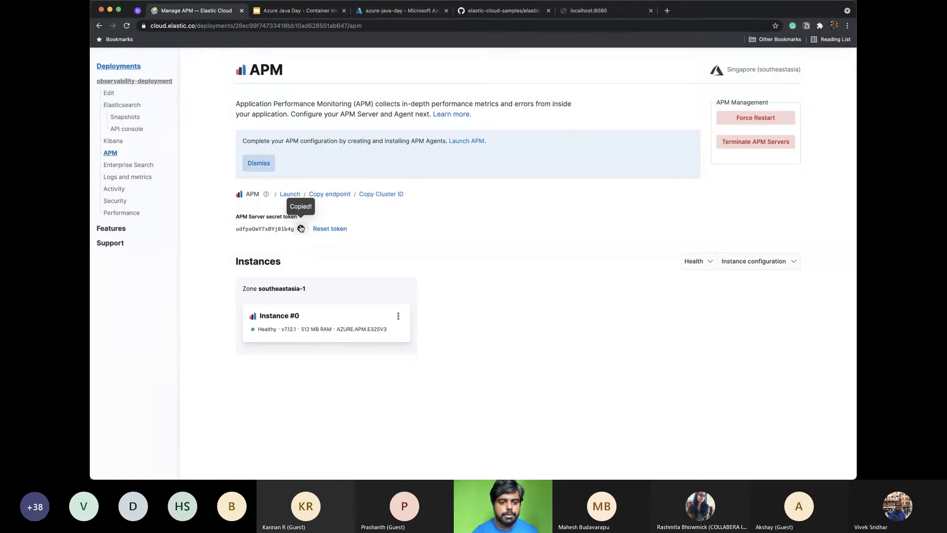
key("super+Tab")
double_click(389, 74)
key("ctrl+v")
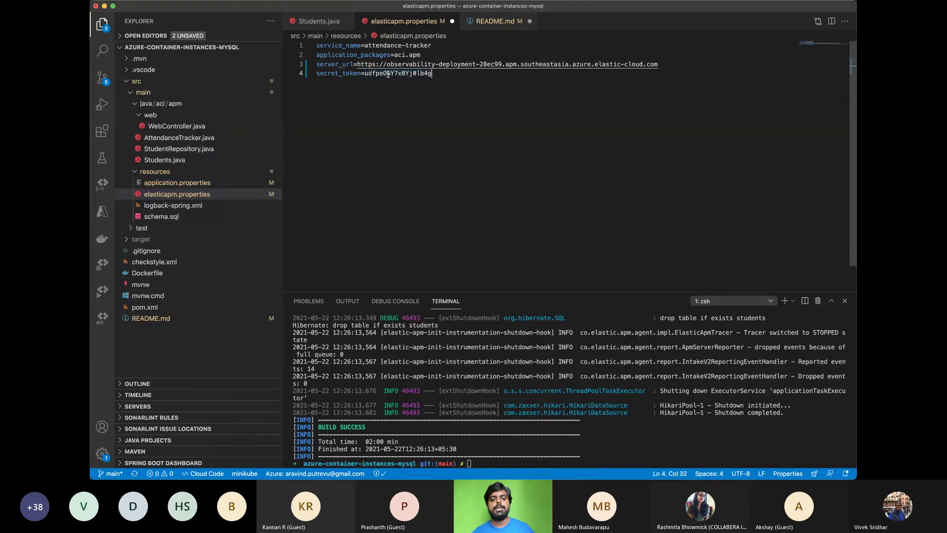
key("ctrl+s")
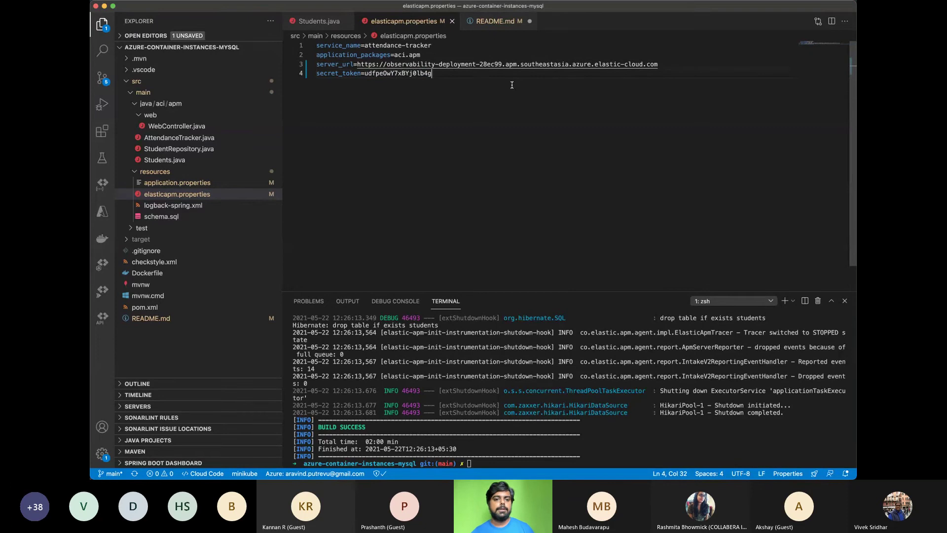
Save README.md and rerun ./mvnw spring-boot:run in the terminal
left_click(493, 21)
key("cmd+s")
left_click(403, 21)
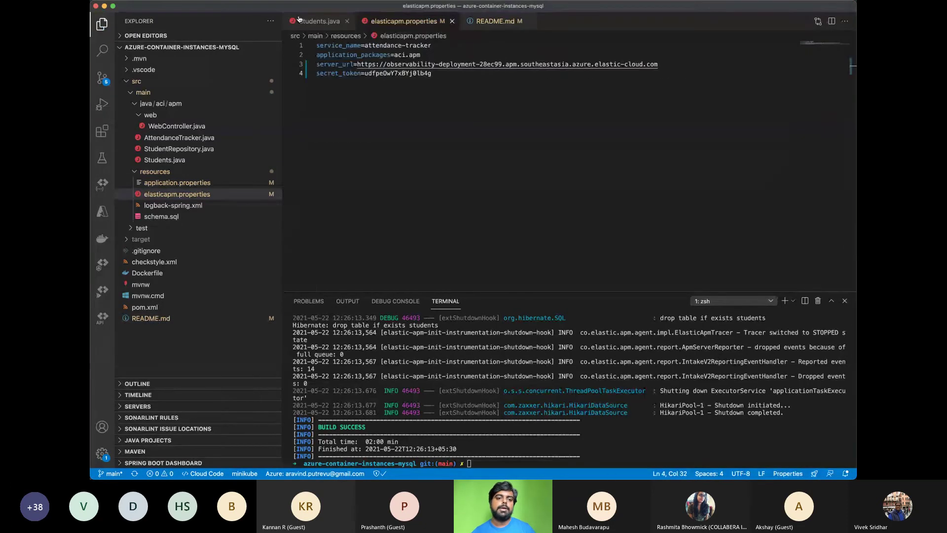
left_click(299, 20)
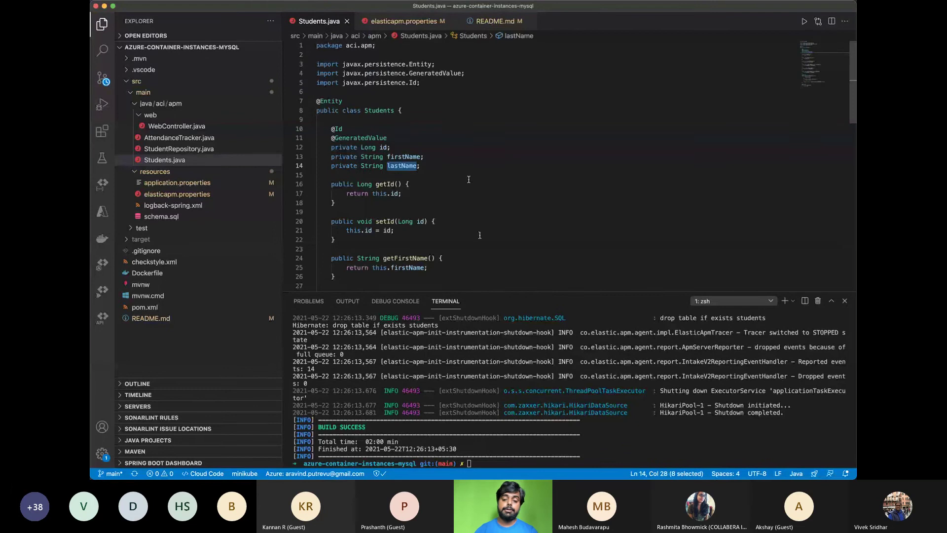
left_click(541, 385)
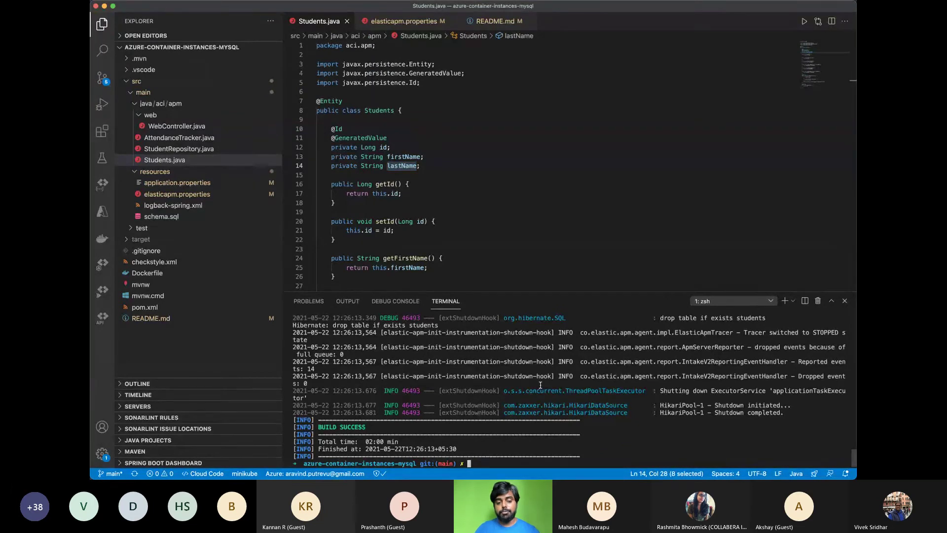
key("Up")
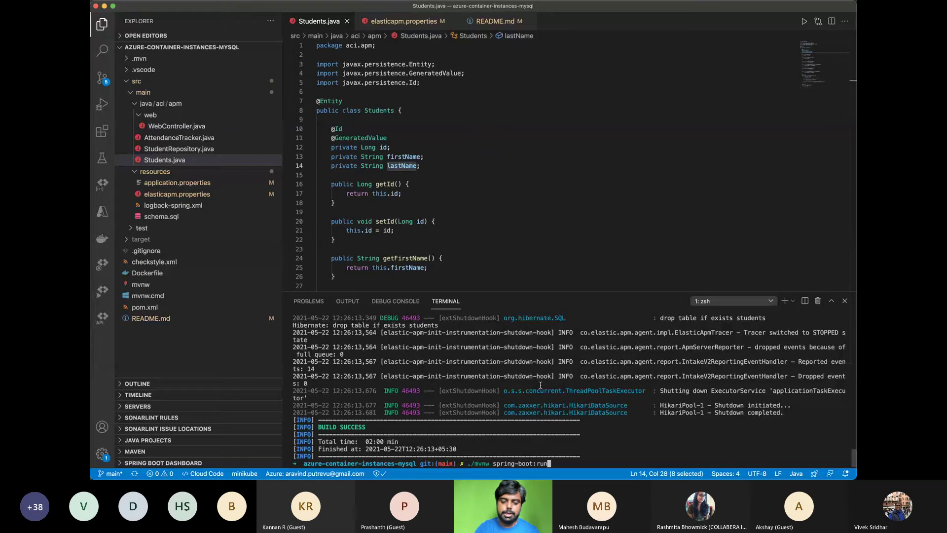
key("Return")
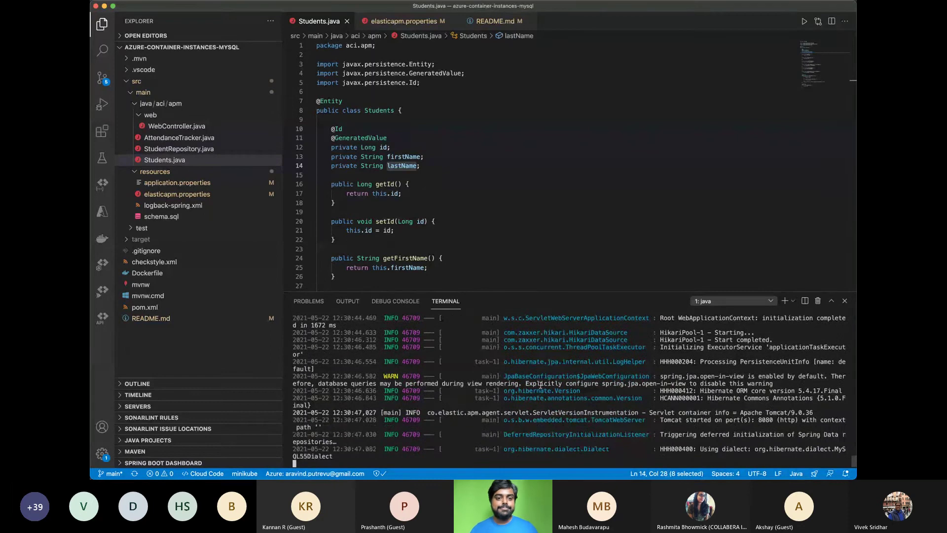
key("super+Tab")
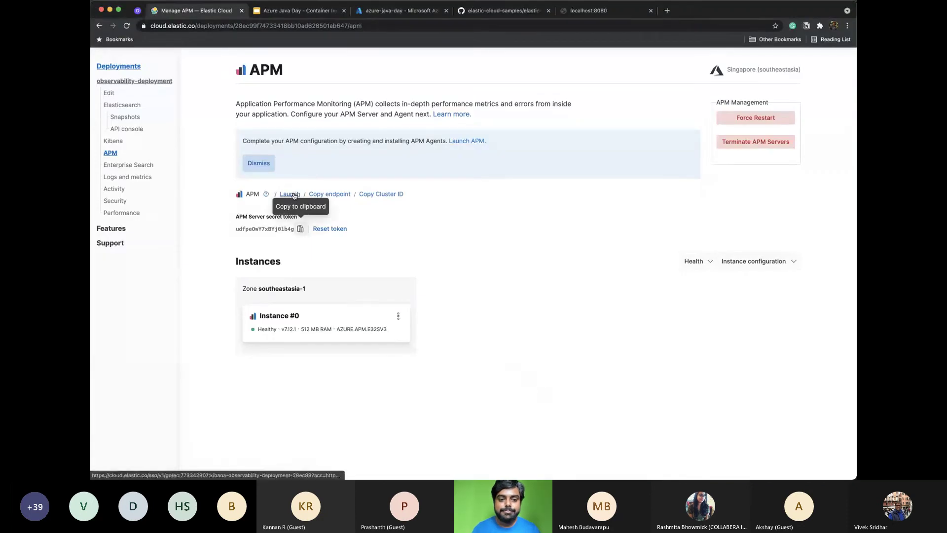
Launch Kibana's APM app from Elastic Cloud, then open pom.xml in VS Code
left_click(290, 194)
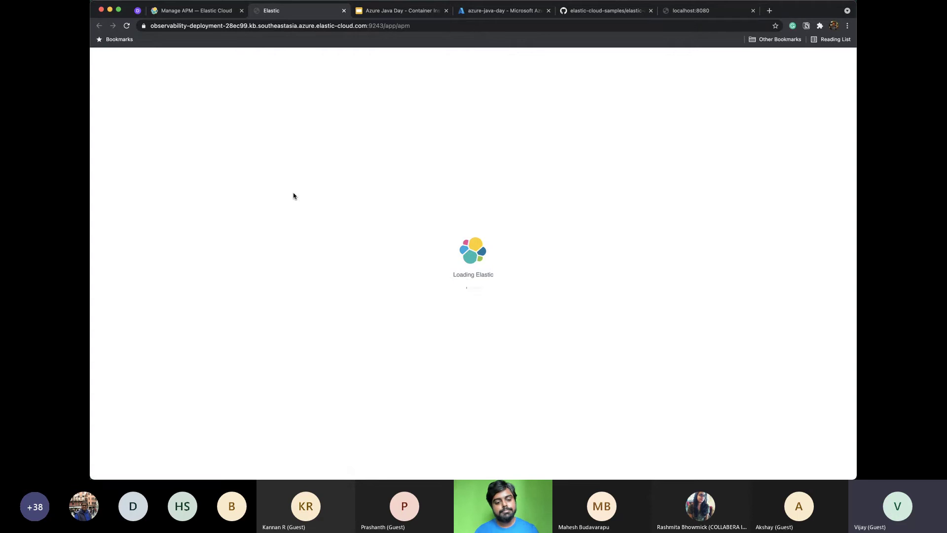
key("super+Tab")
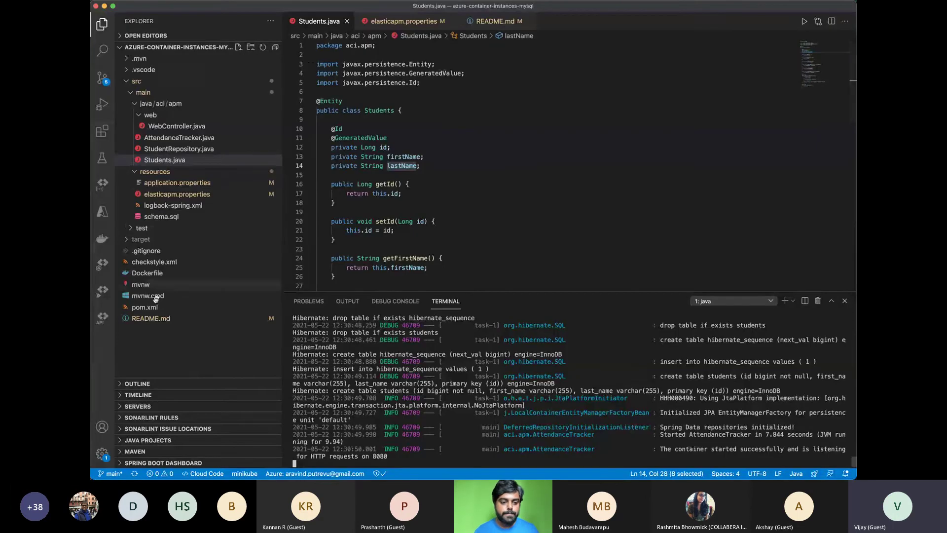
left_click(148, 307)
scroll(546, 226, "down", 5)
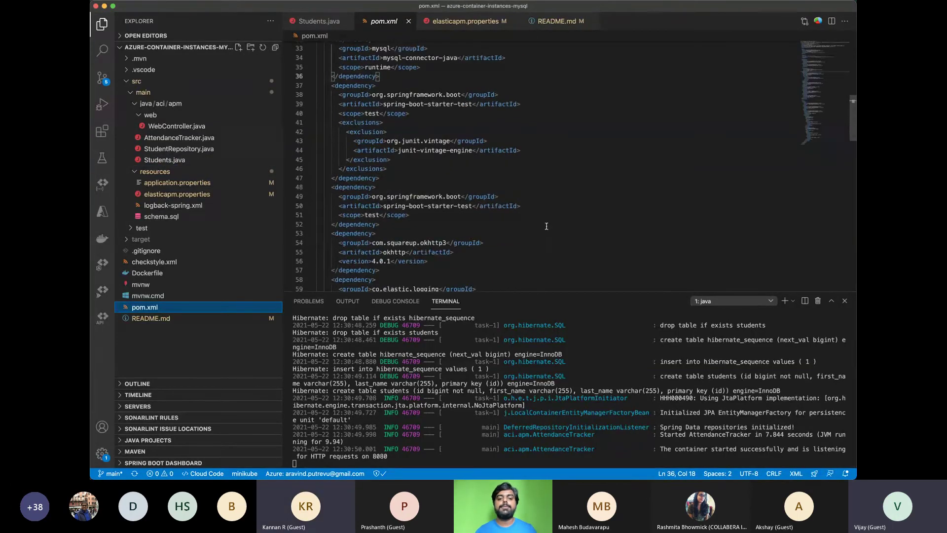
scroll(546, 226, "down", 5)
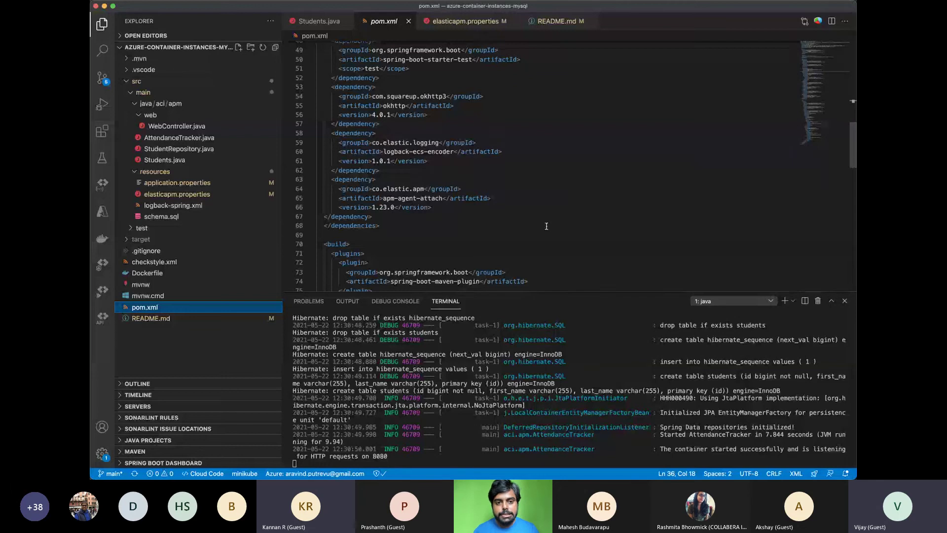
scroll(546, 226, "up", 2)
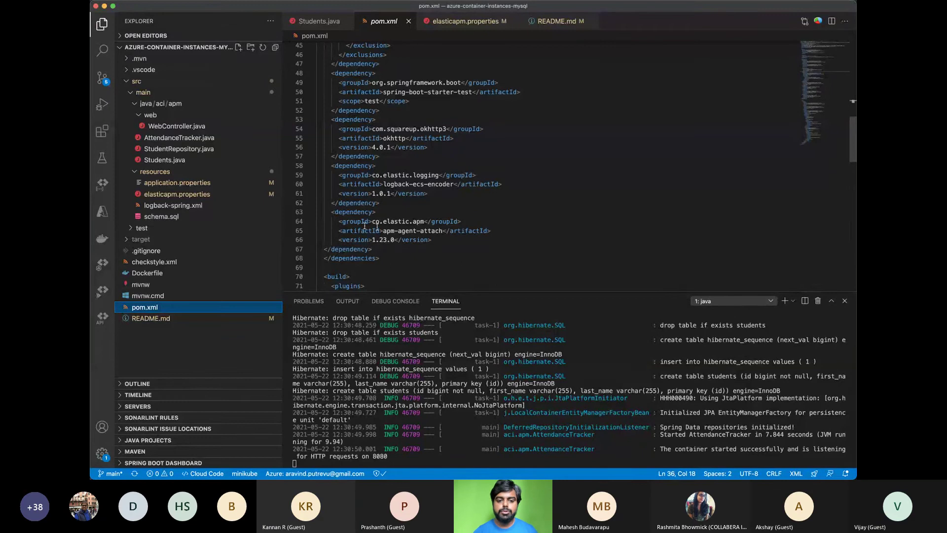
left_click_drag(331, 212, 378, 248)
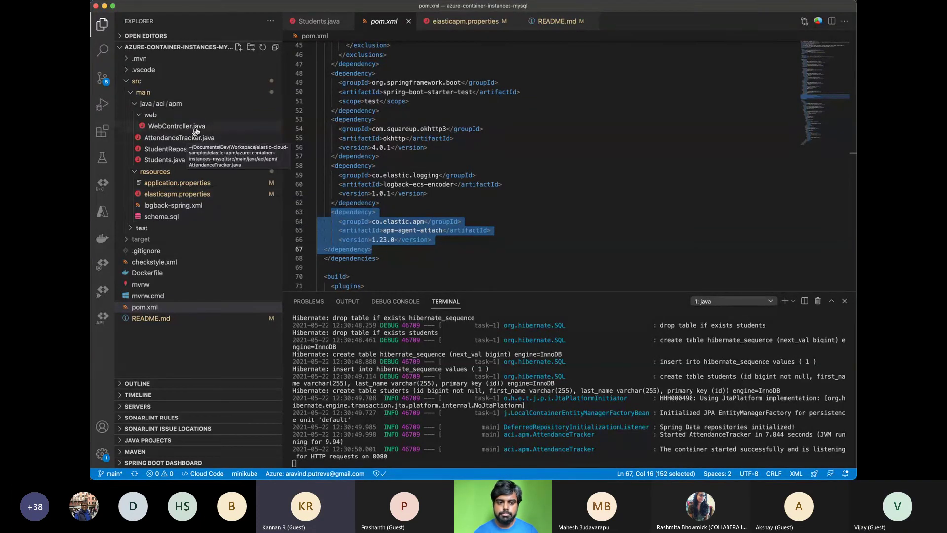
key("super+shift+e")
left_click(177, 126)
scroll(525, 163, "up", 5)
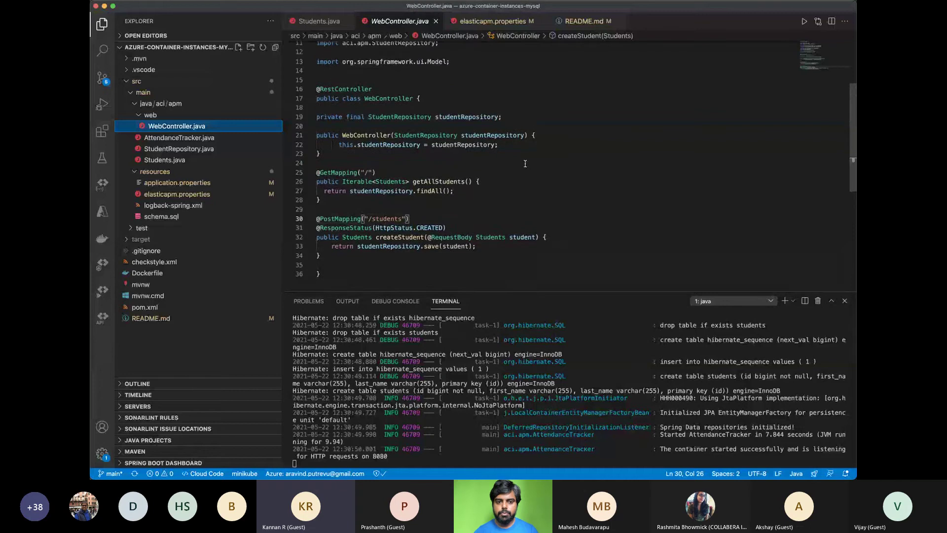
scroll(525, 163, "up", 3)
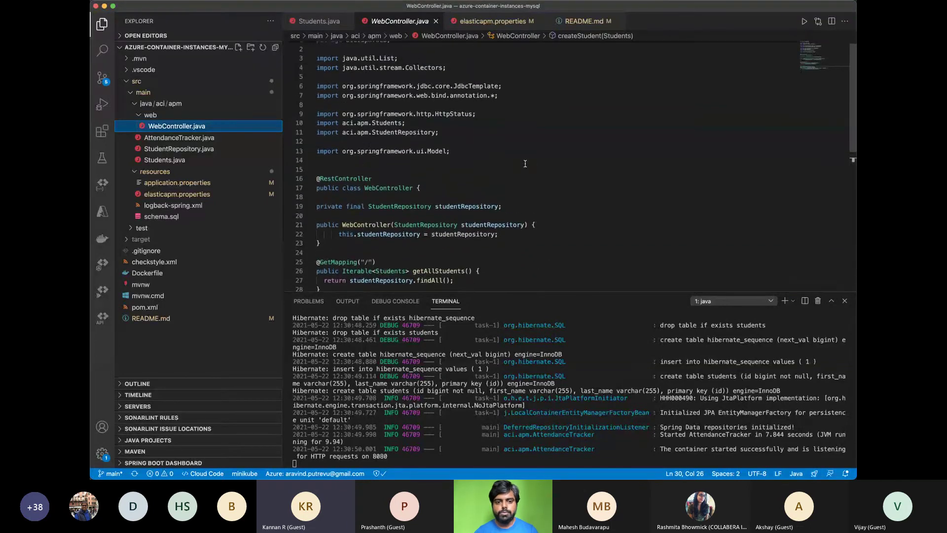
scroll(525, 164, "down", 4)
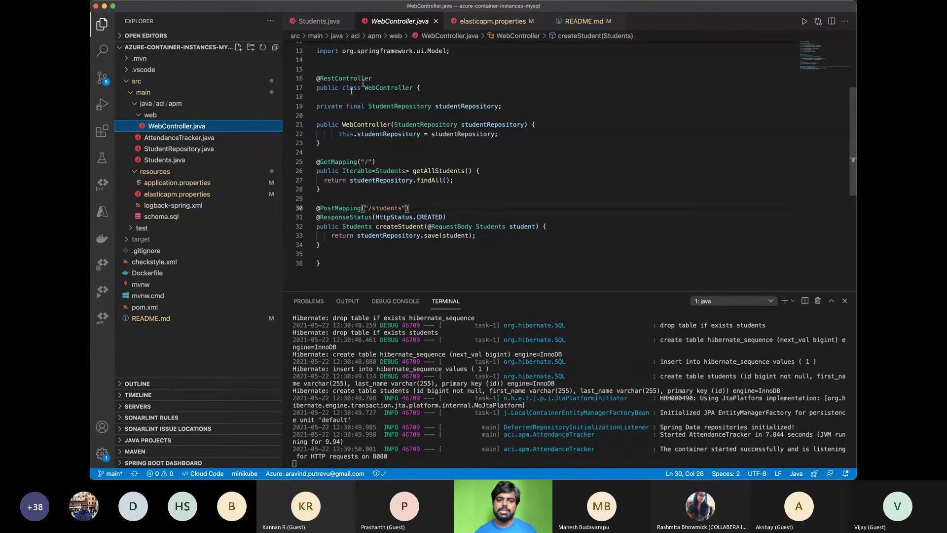
right_click(330, 153)
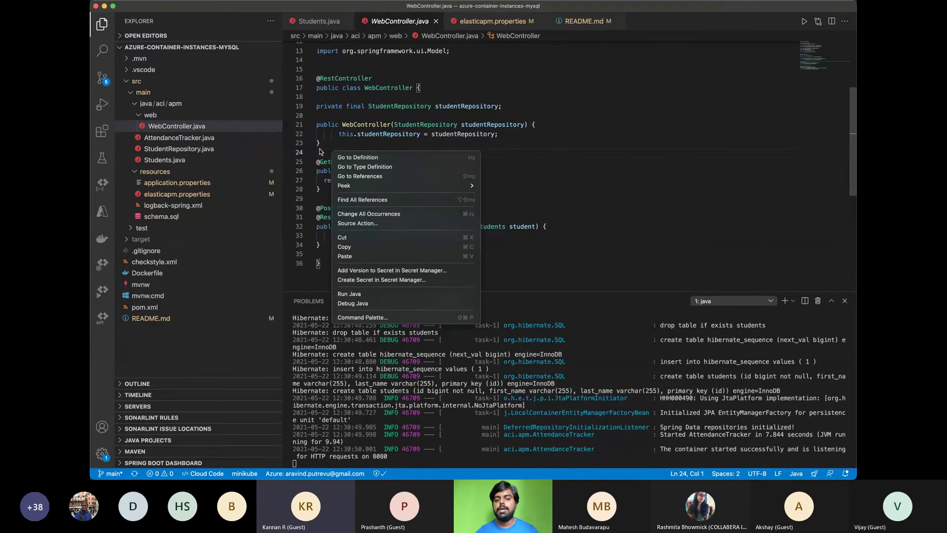
left_click(320, 151)
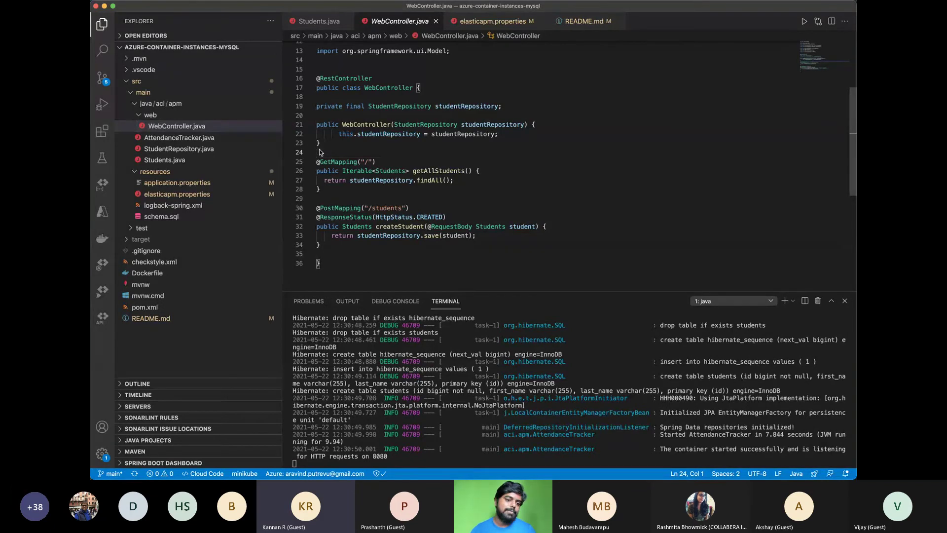
Check the browser's APM services list, then scroll back up through the Spring app's startup log
key("super+Tab")
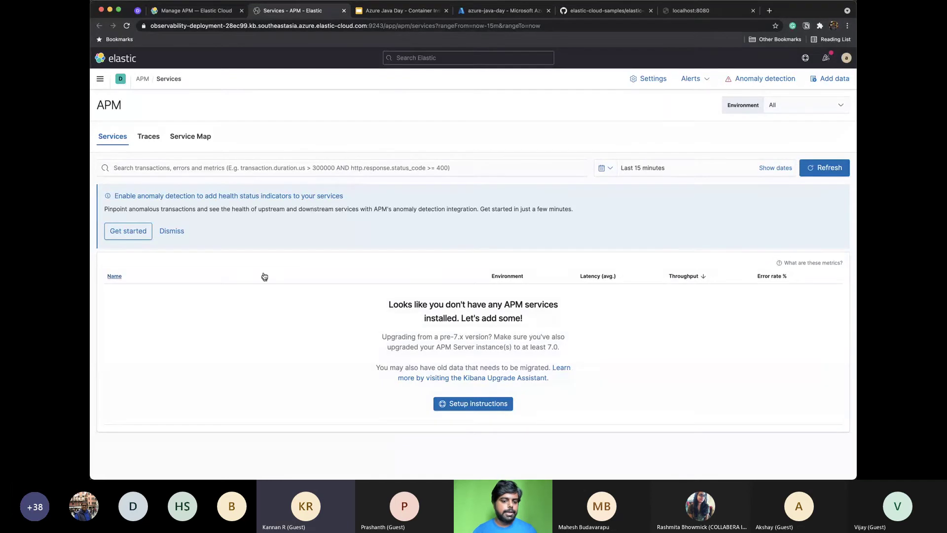
scroll(264, 274, "down", 1)
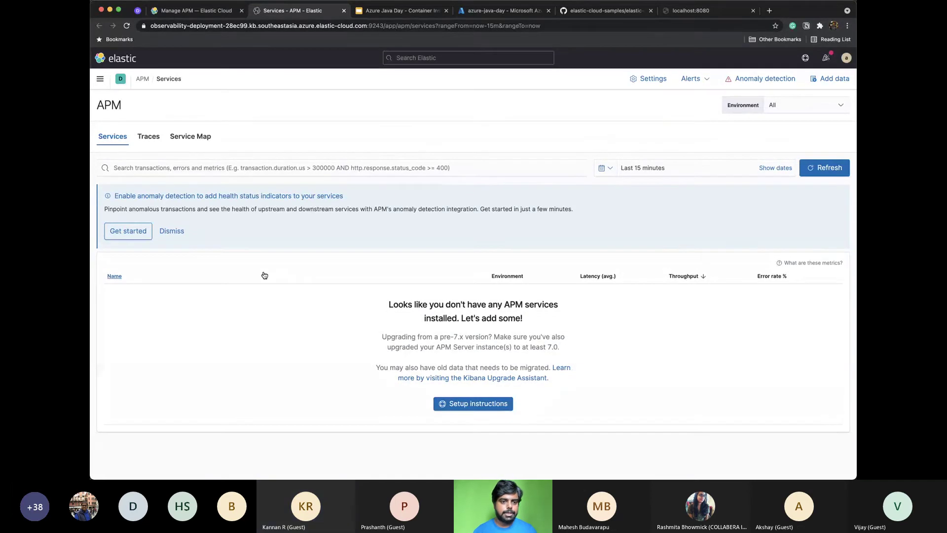
key("super+Tab")
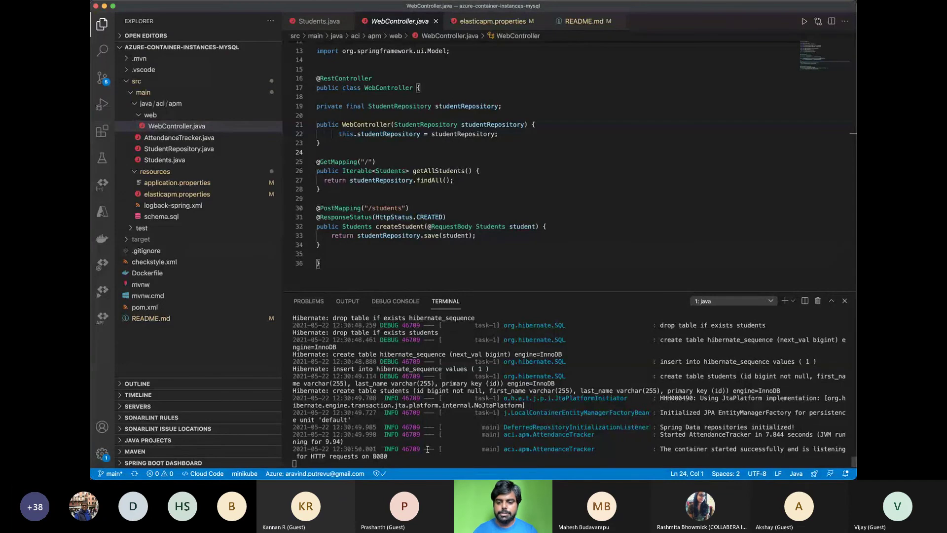
scroll(427, 449, "up", 5)
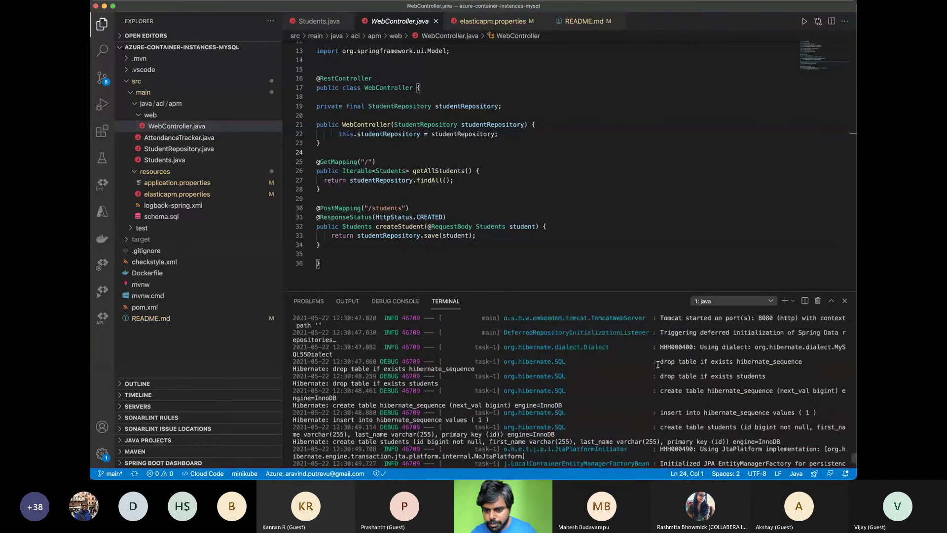
scroll(657, 365, "up", 5)
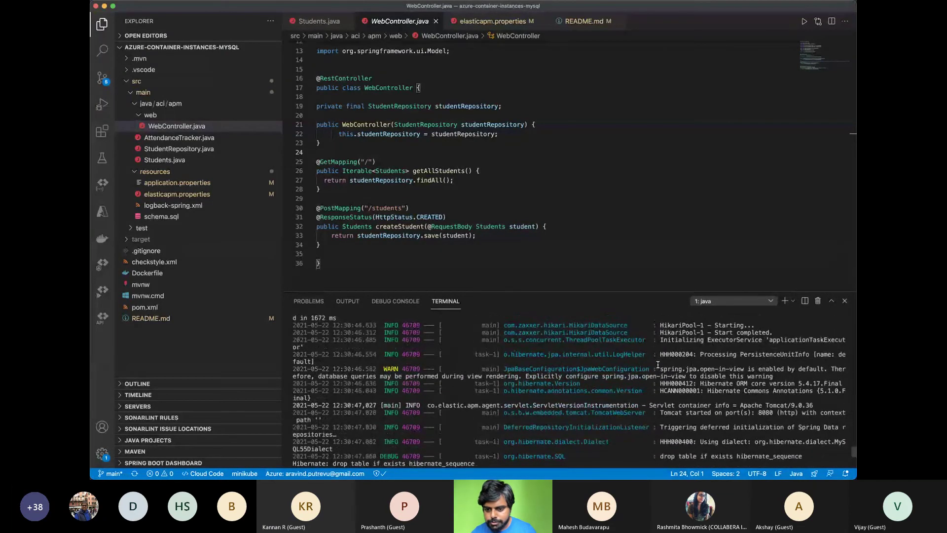
scroll(657, 365, "up", 3)
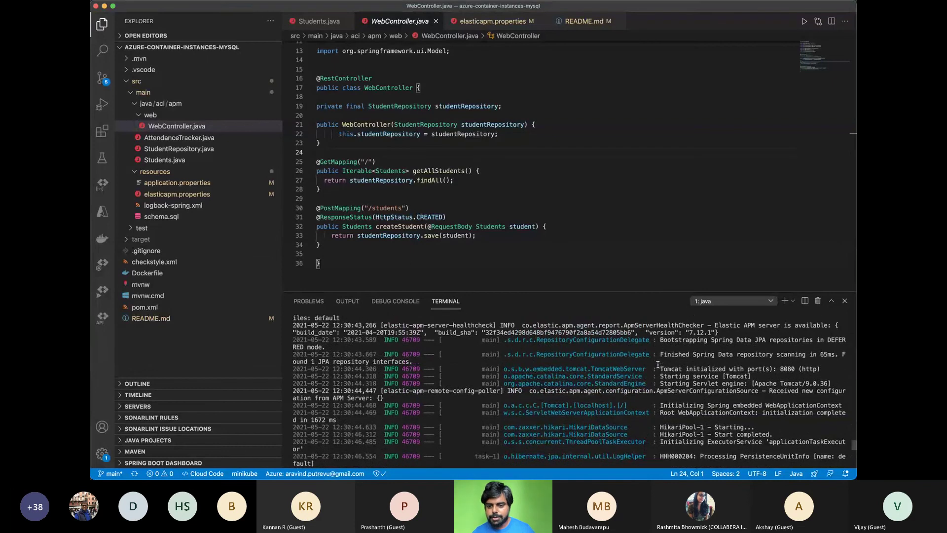
scroll(657, 364, "up", 1)
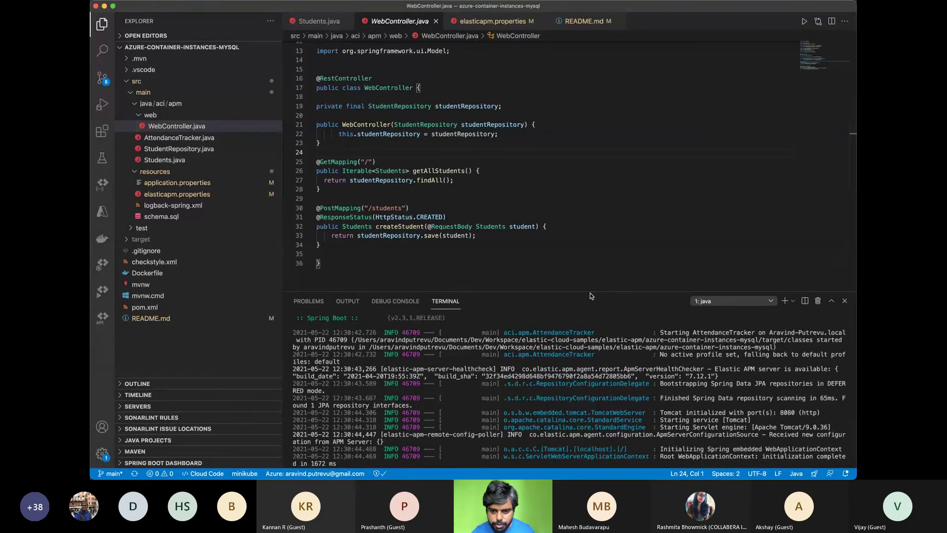
Hide the sidebar with Cmd+B and resize the terminal so the code and log fill the window
left_click_drag(591, 290, 590, 86)
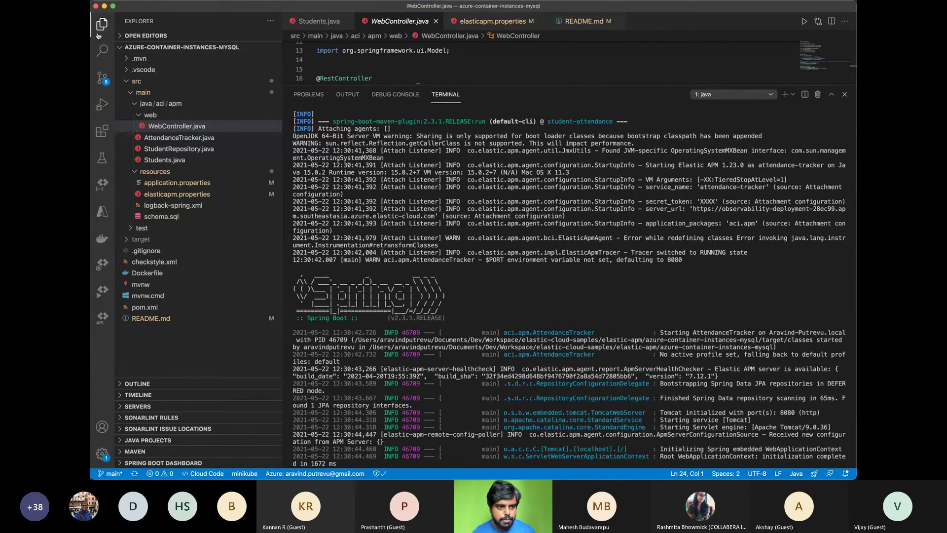
key("super+b")
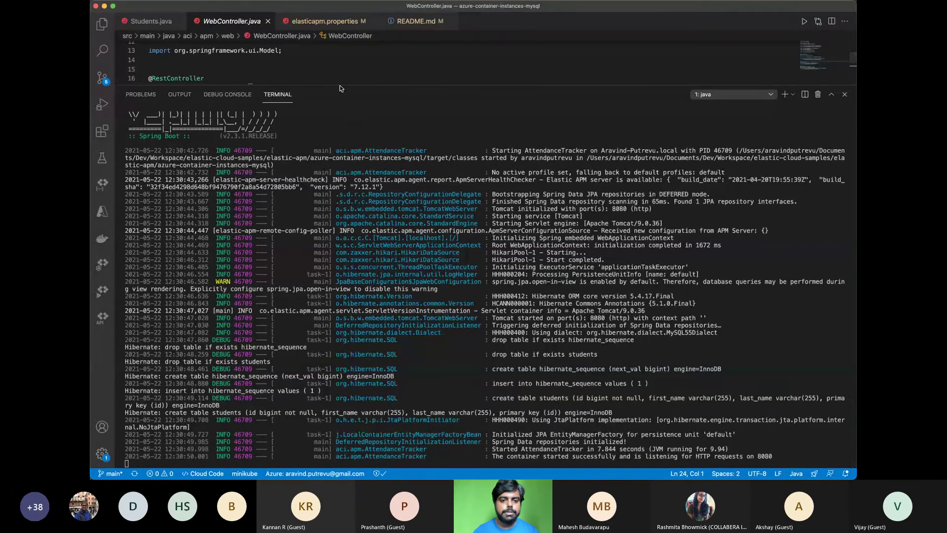
left_click_drag(339, 84, 339, 93)
left_click_drag(358, 311, 359, 356)
Load localhost:8080/ to hit the app, then refresh the APM Services list to show attendance-tracker
key("super+Tab")
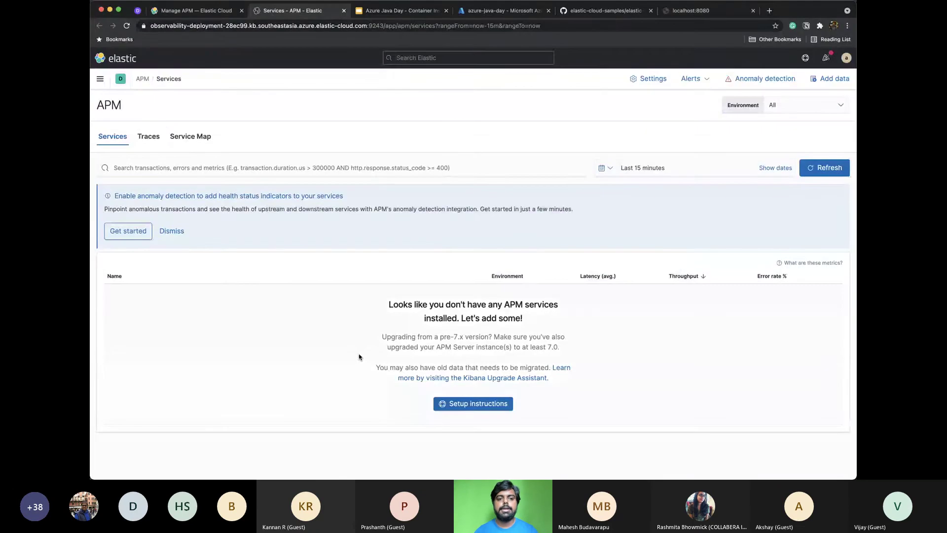
left_click(694, 13)
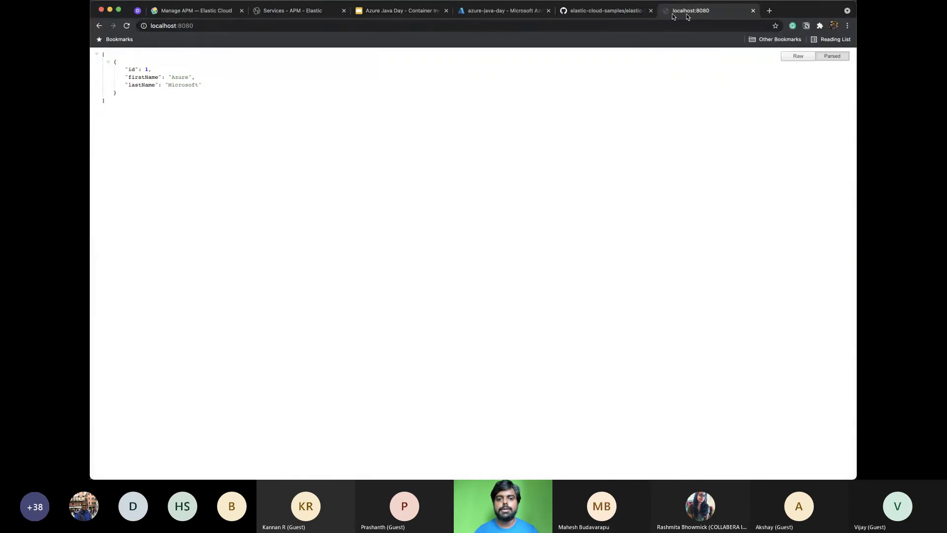
left_click(571, 25)
left_click(571, 25)
type("/")
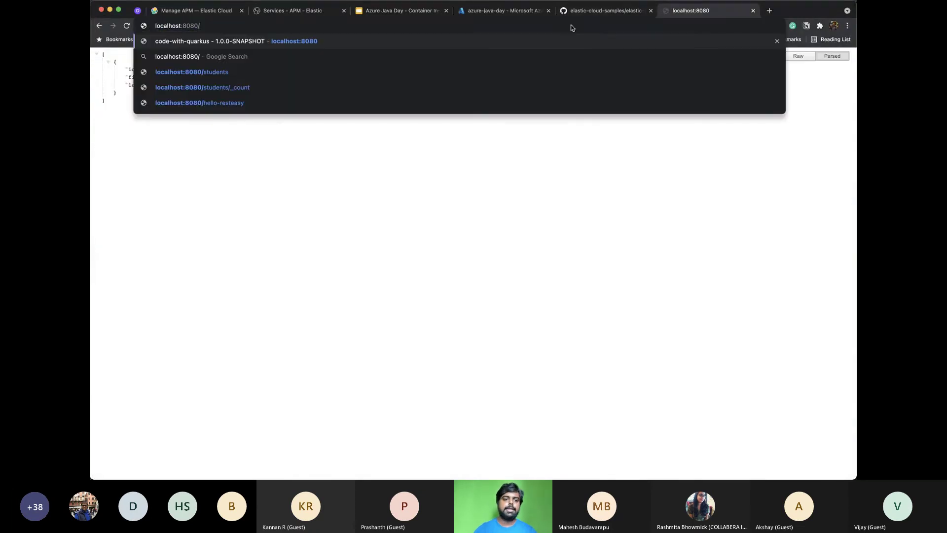
key("Return")
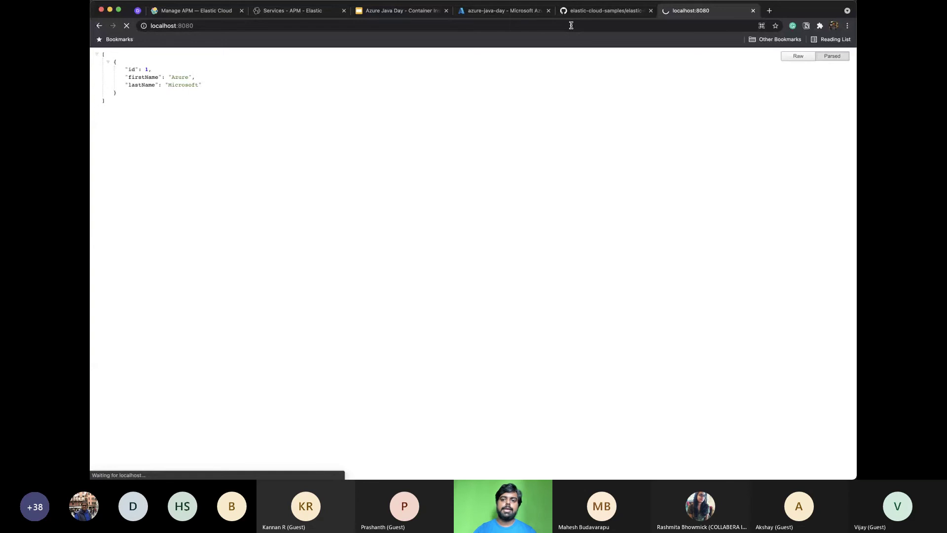
left_click(279, 10)
left_click(803, 168)
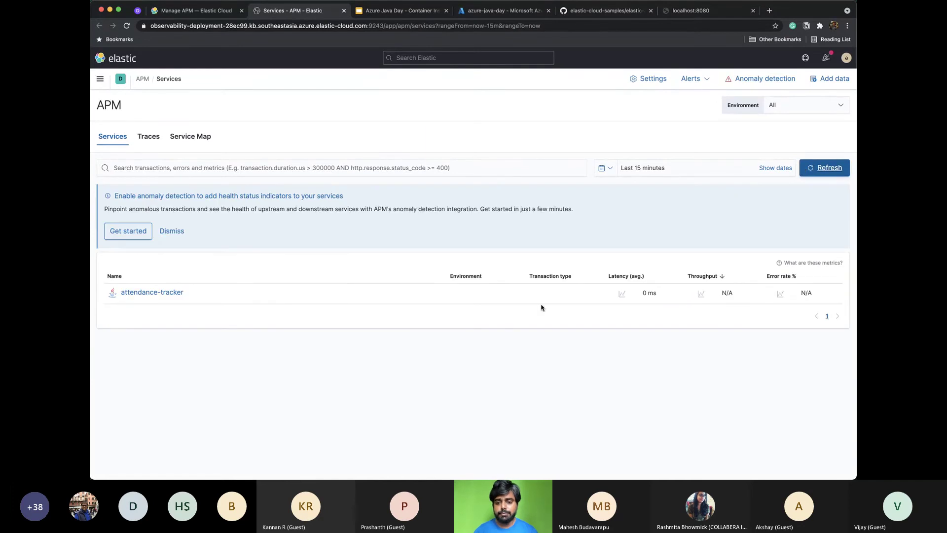
Open and reload the attendance-tracker overview to review WebController#getAllStudents and the mysql dependency
left_click(164, 292)
scroll(313, 312, "down", 3)
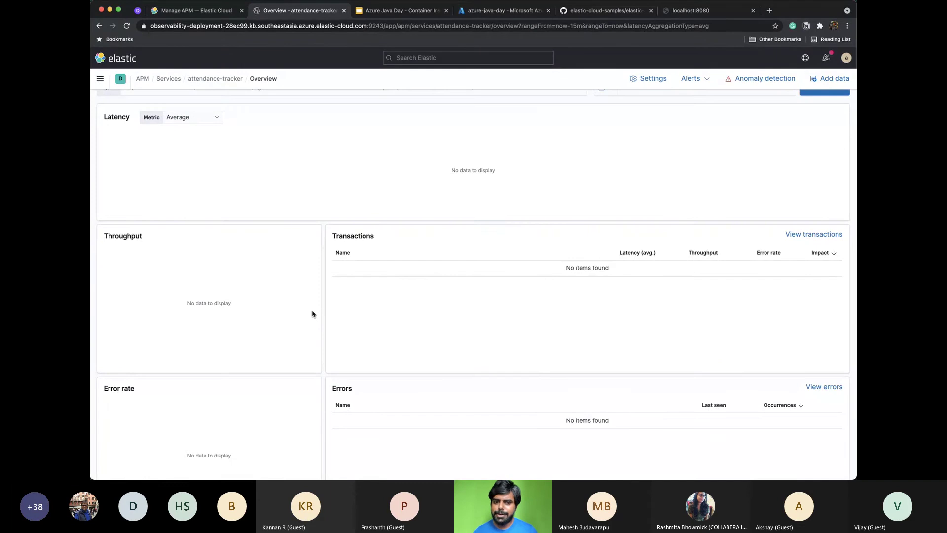
scroll(312, 314, "down", 5)
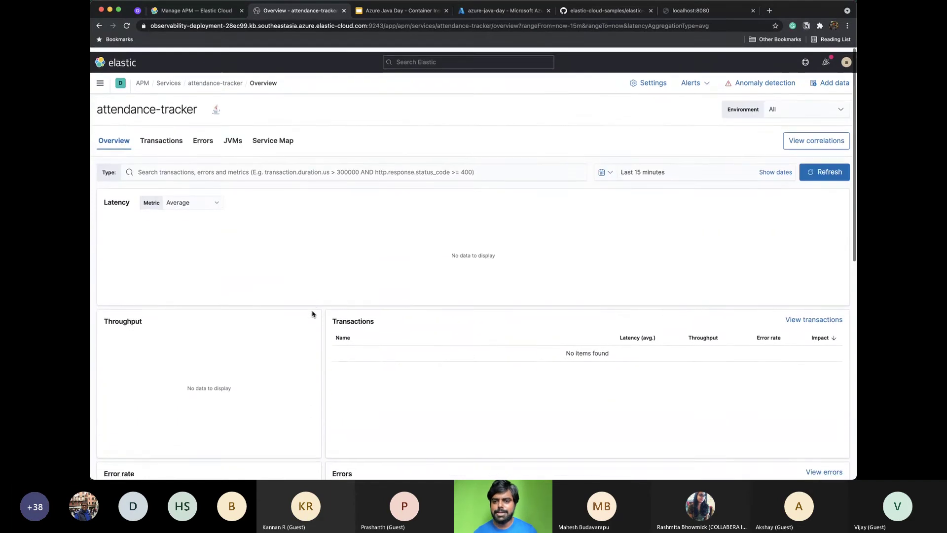
scroll(312, 314, "down", 2)
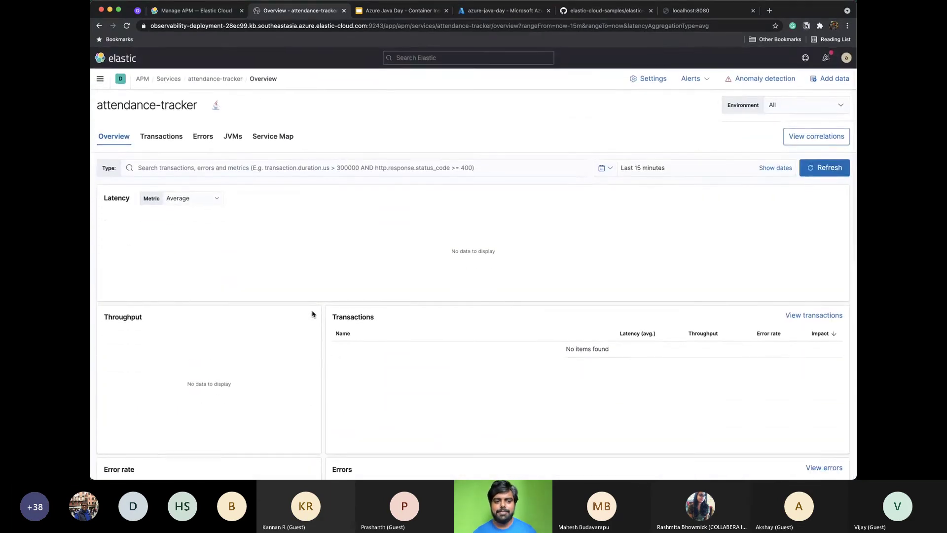
left_click(817, 170)
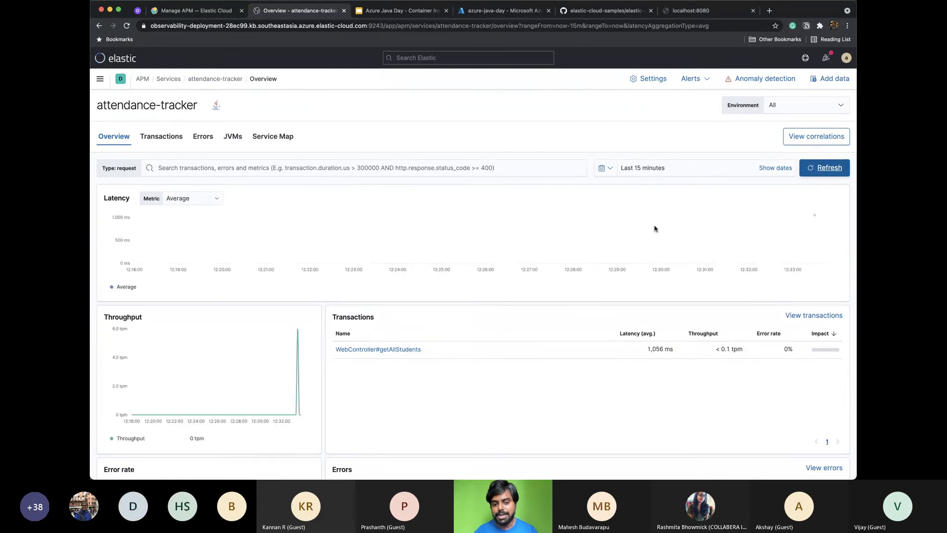
scroll(656, 228, "down", 3)
scroll(656, 229, "down", 3)
scroll(655, 229, "down", 5)
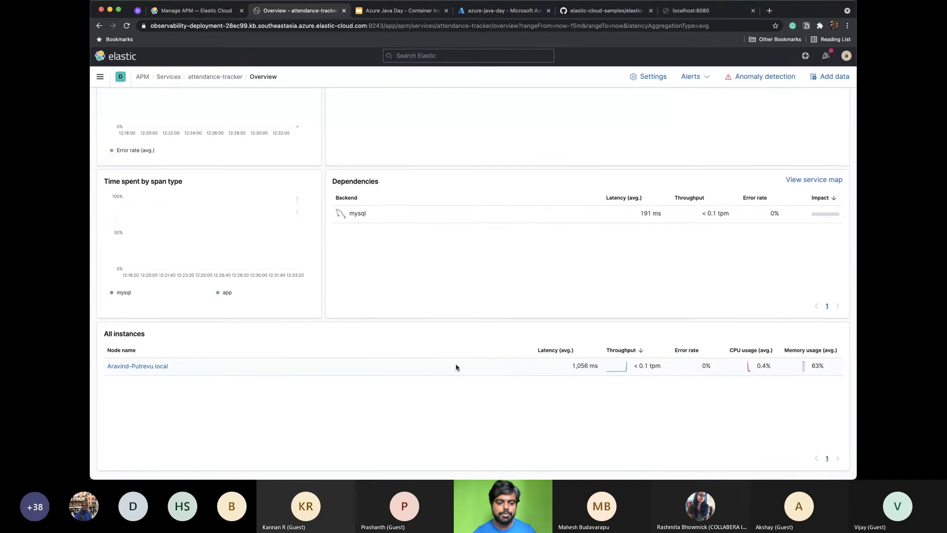
scroll(455, 366, "up", 10)
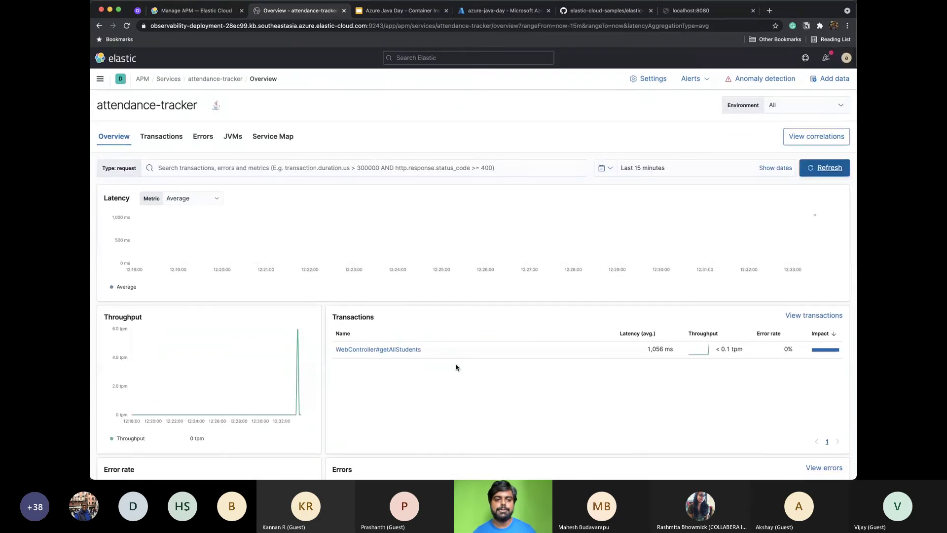
scroll(455, 367, "down", 10)
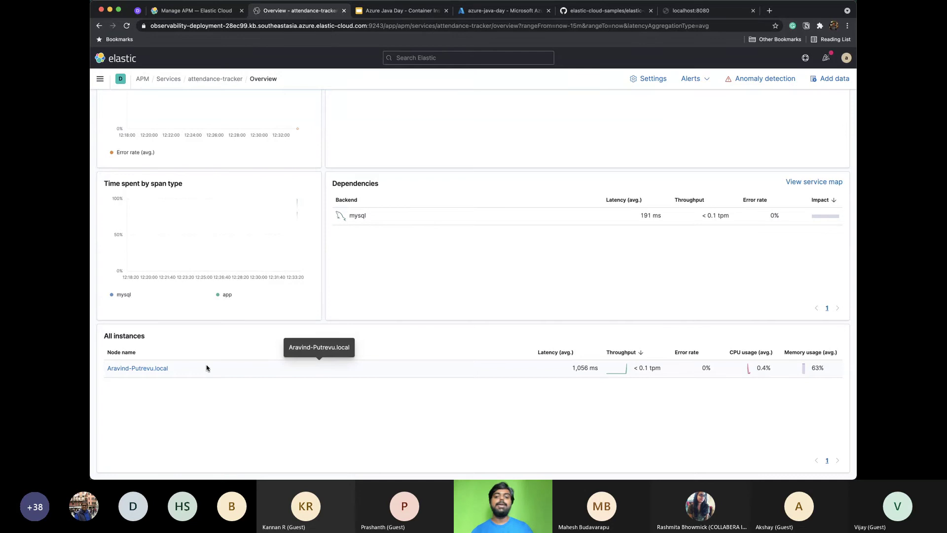
key("super+Tab")
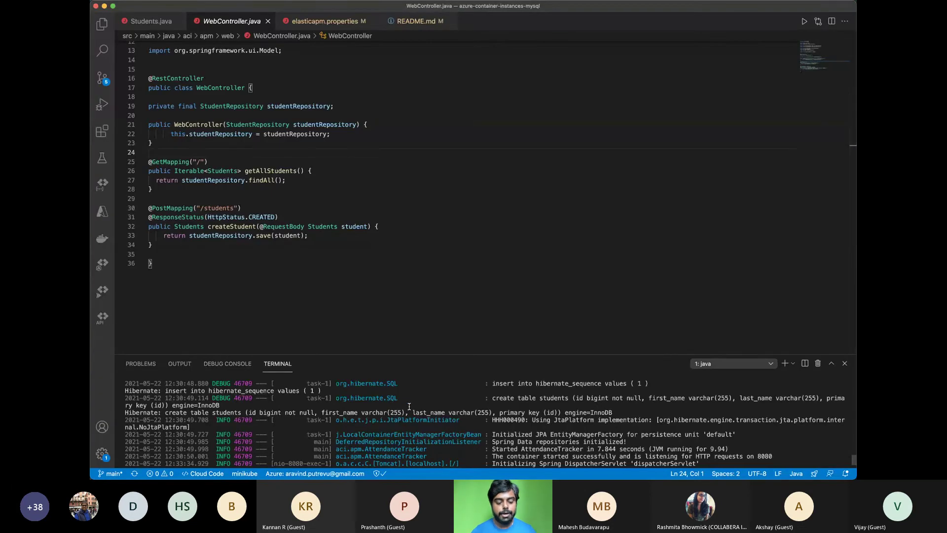
Stop the Spring app with Ctrl+C and run Docker Images: Build Image with tag 'student'
key("ctrl+c")
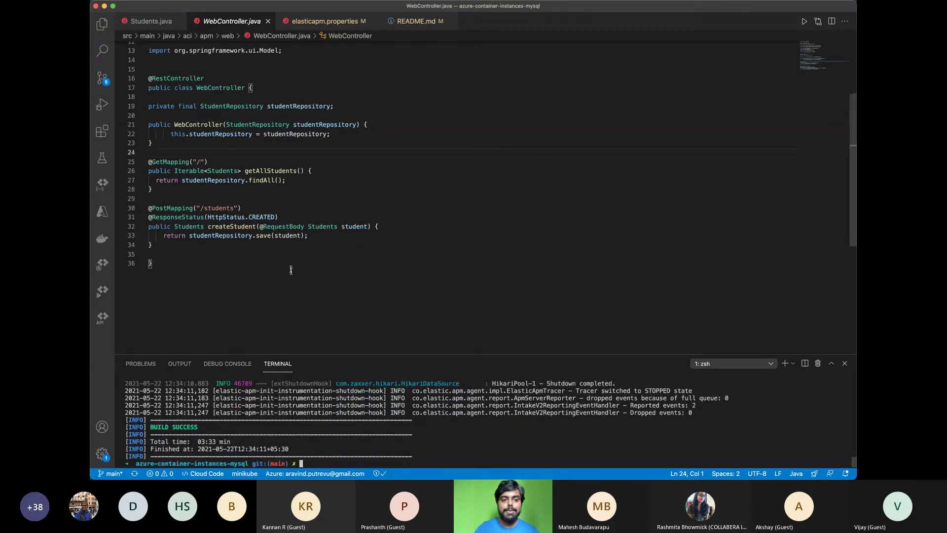
key("super+shift+p")
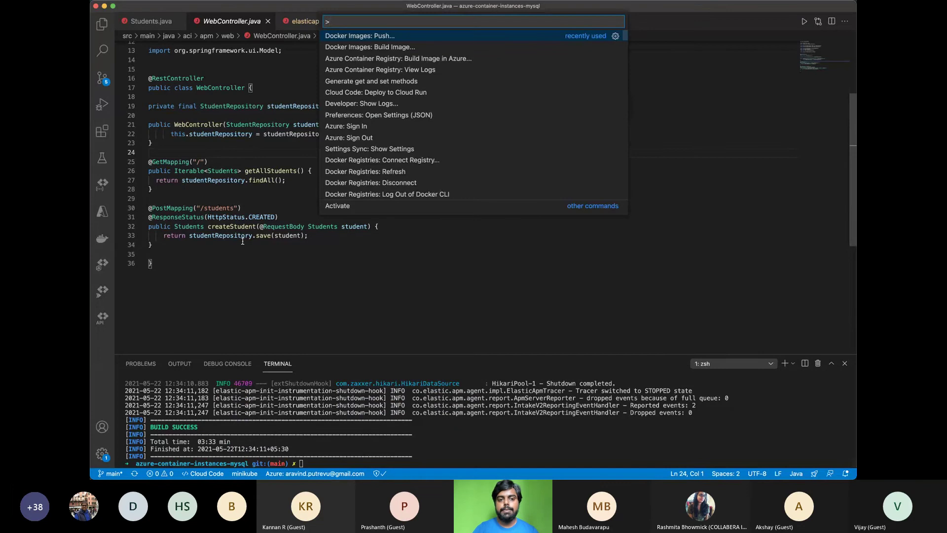
key("Down")
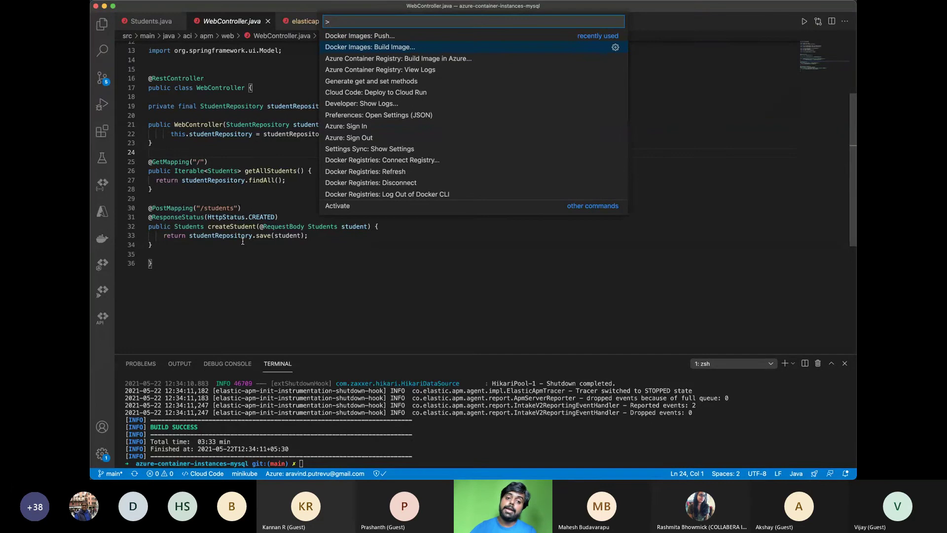
key("Return")
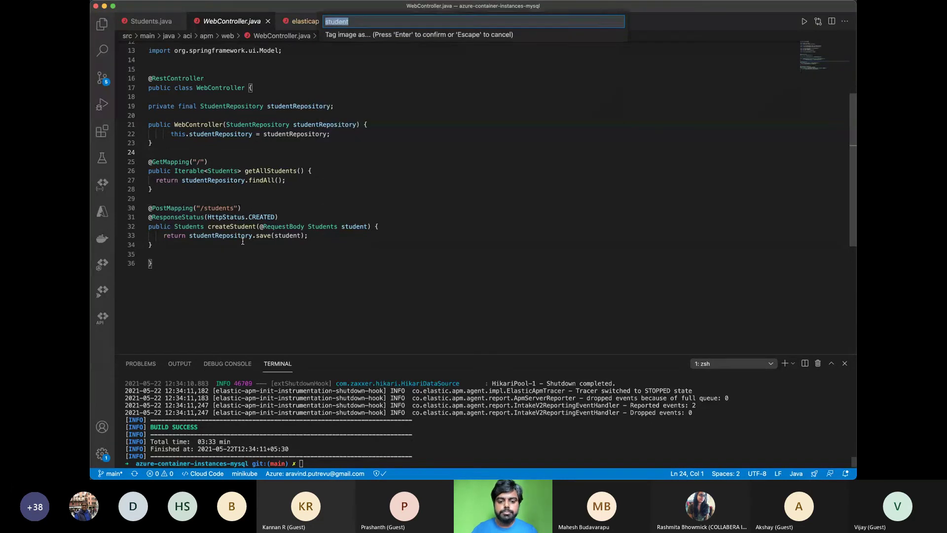
key("Return")
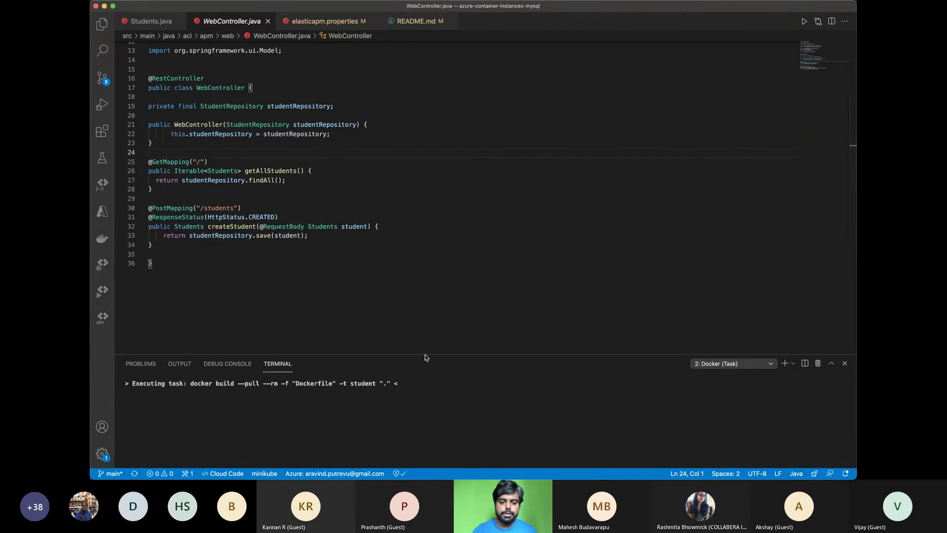
Enlarge the terminal to follow the Docker build and show the Docker images and registries view
left_click_drag(428, 354, 442, 237)
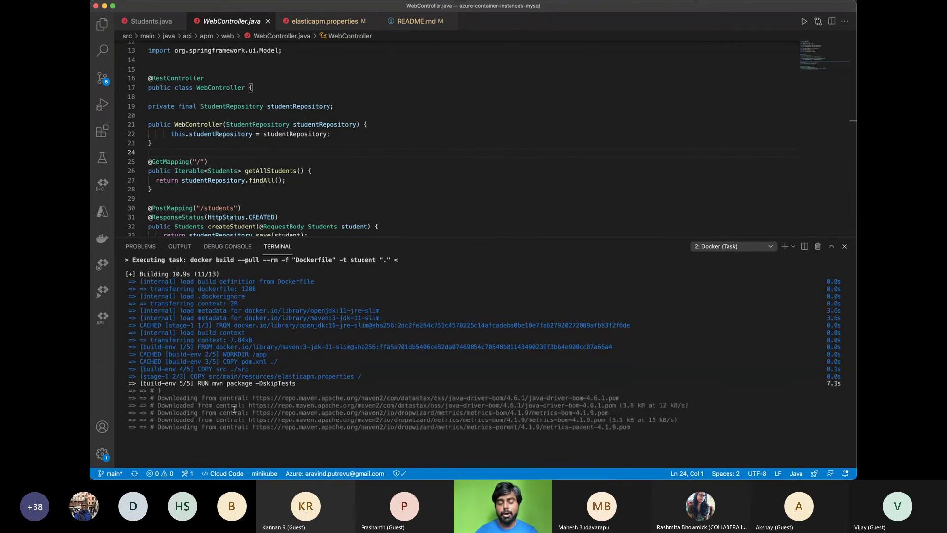
left_click(99, 241)
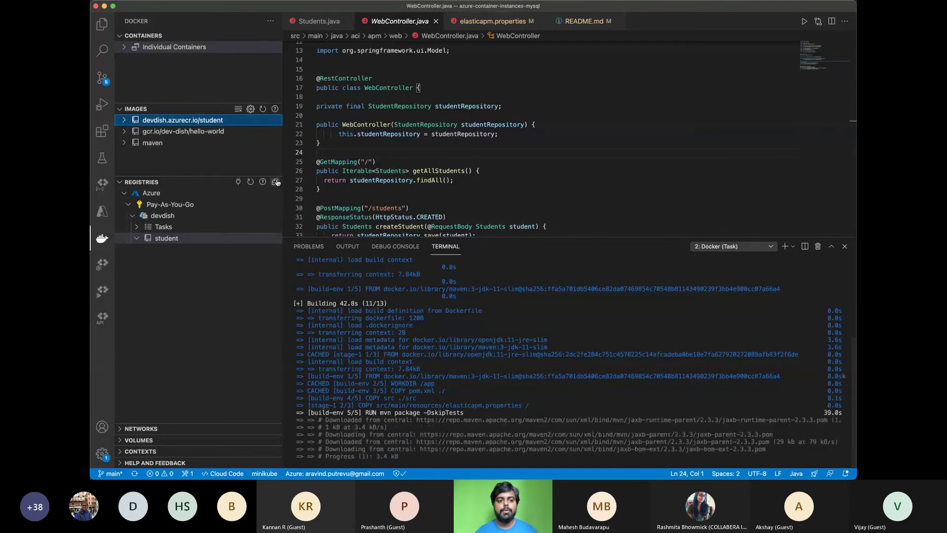
Browse the Command Palette to Docker Images: Push, dismiss it, glance at Chrome, and return to Explorer
key("cmd+shift+p")
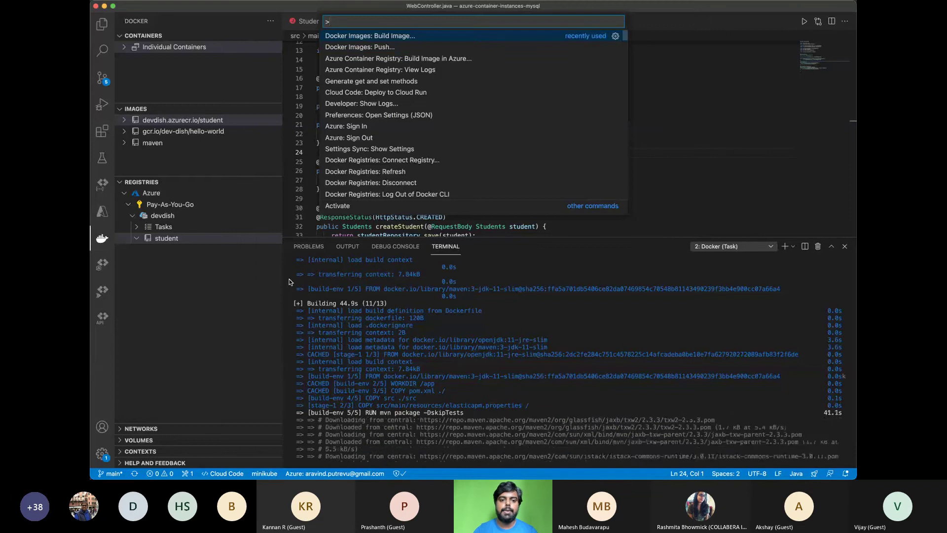
key("Down")
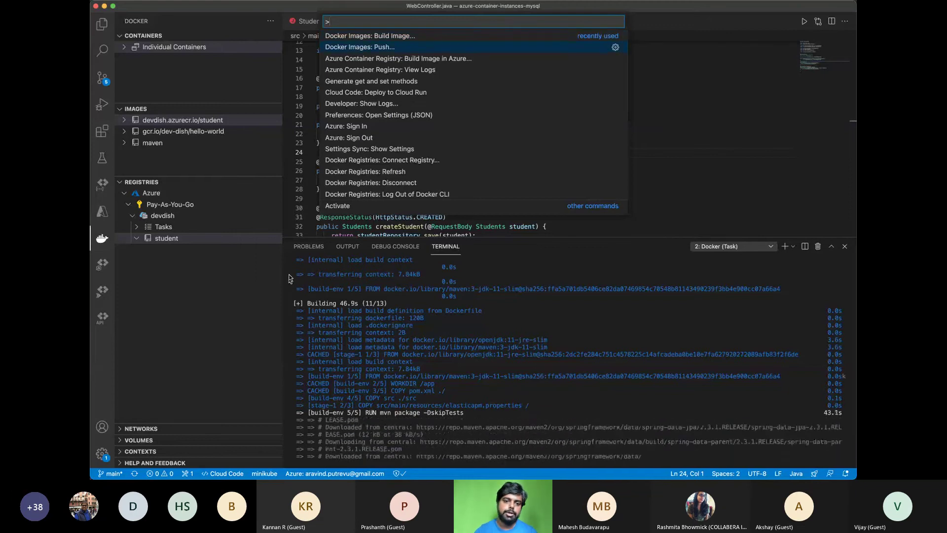
left_click(712, 197)
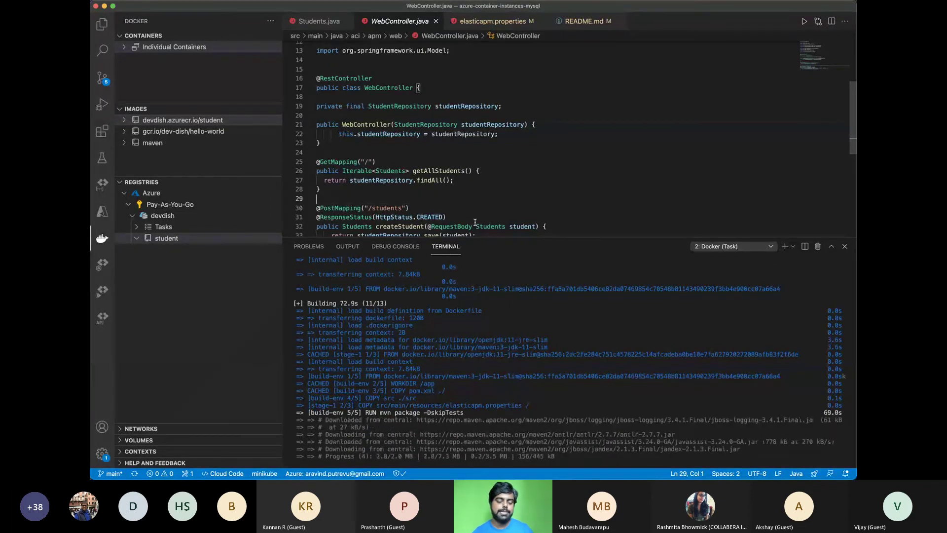
key("super+Tab")
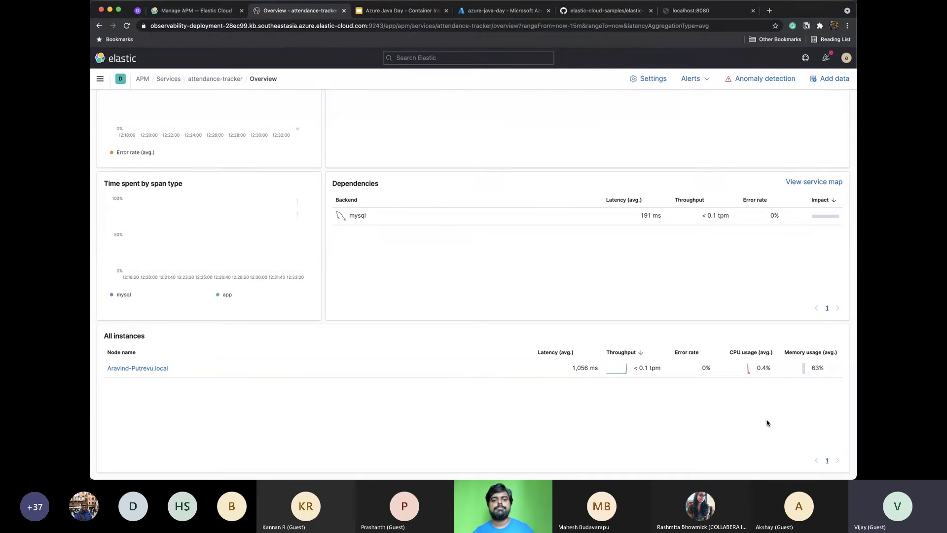
key("super+Tab")
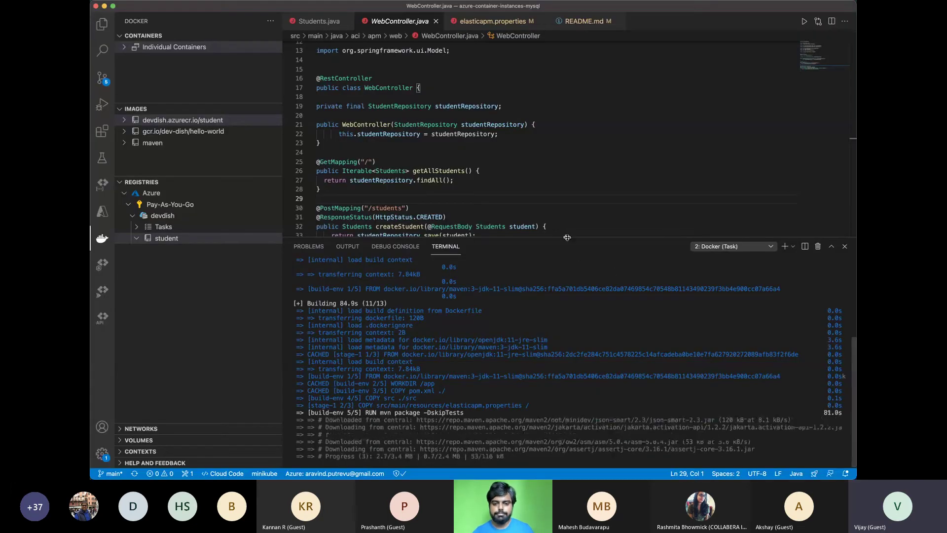
left_click(102, 26)
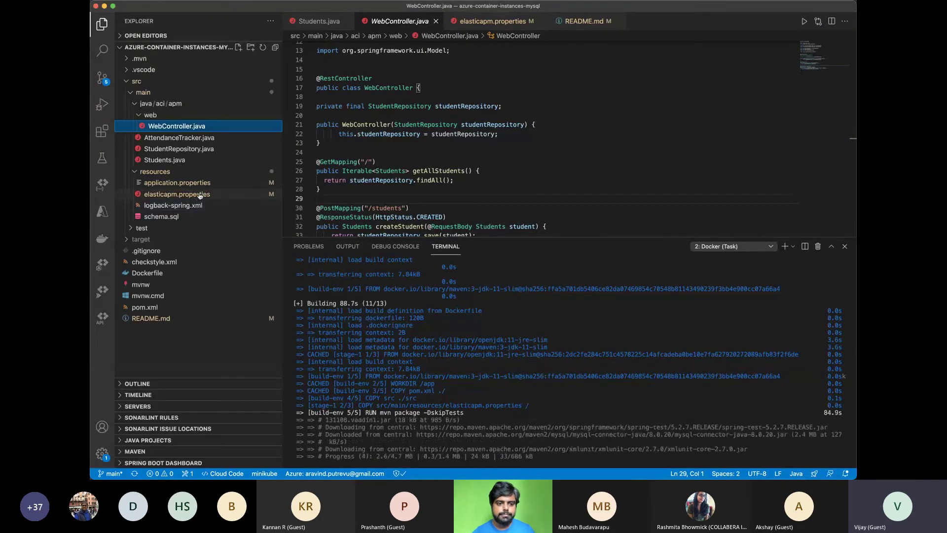
Open elasticapm.properties and inspect the server_url value on line 3
left_click(200, 194)
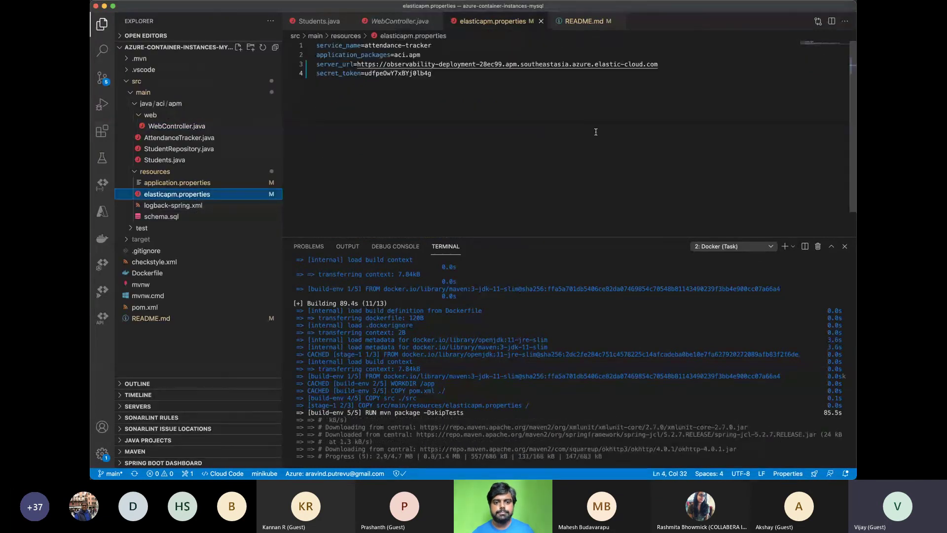
left_click(581, 65)
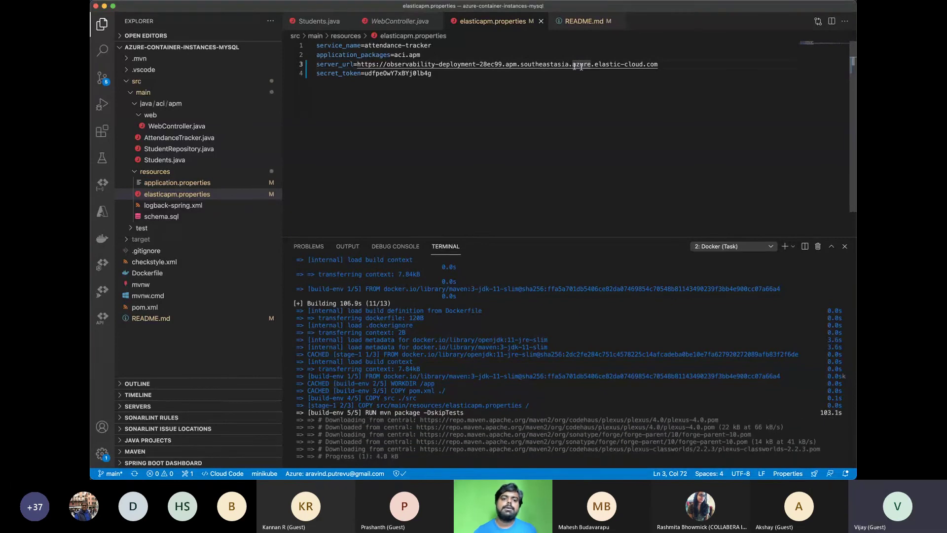
left_click_drag(357, 64, 672, 66)
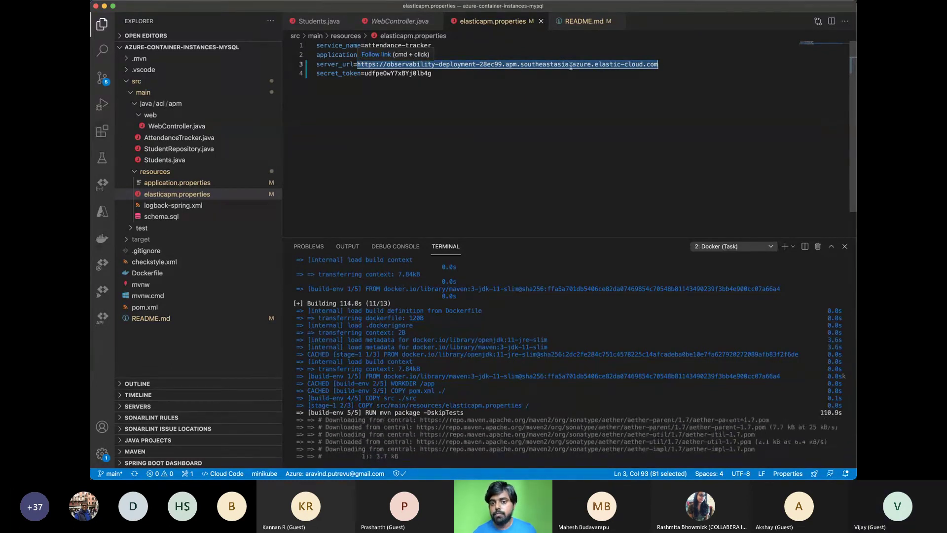
left_click(571, 65)
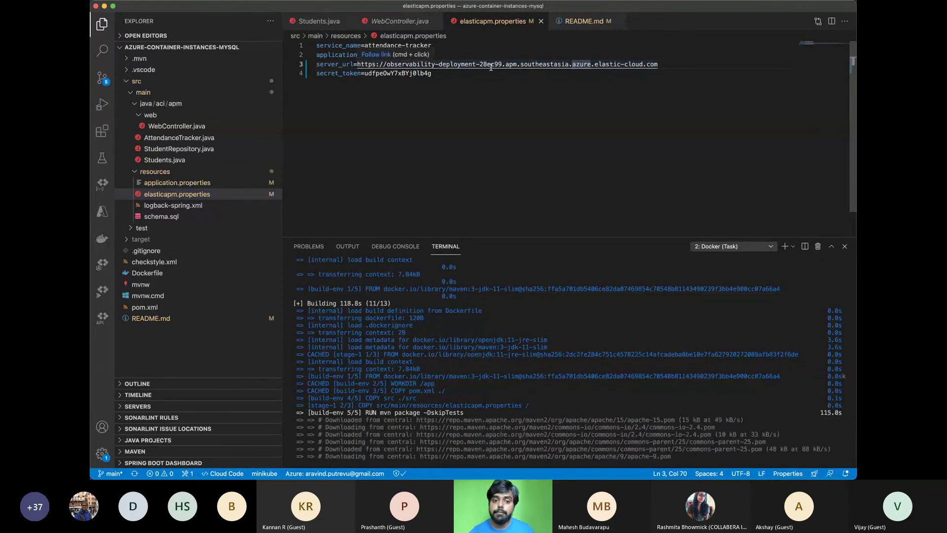
key("super+Tab")
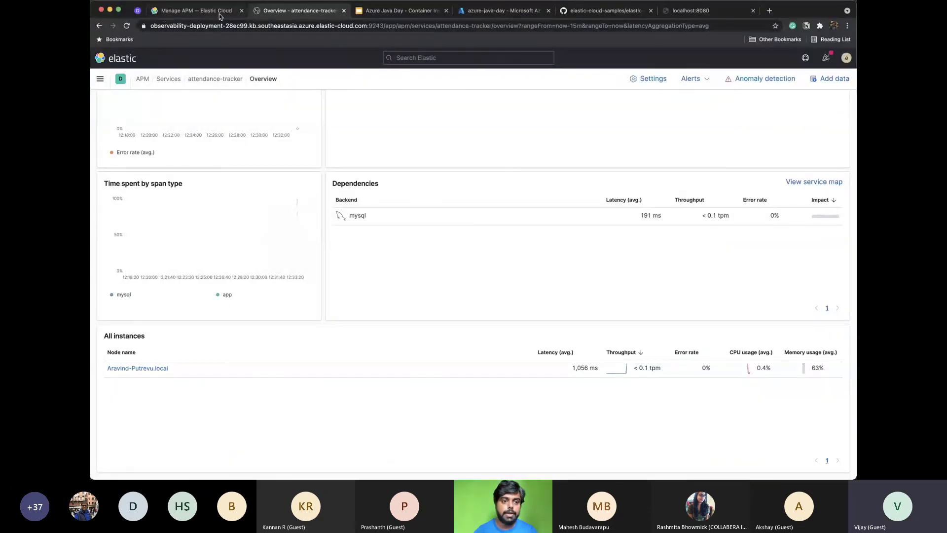
In observability-deployment, try 'azure-java-day' as the custom endpoint alias, then close without saving
left_click(219, 11)
left_click(143, 81)
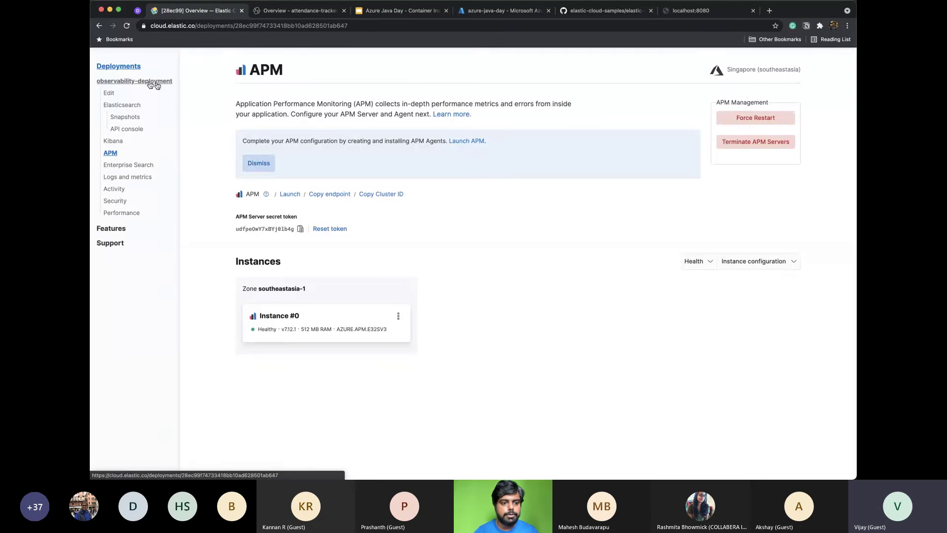
scroll(262, 376, "down", 3)
scroll(262, 376, "down", 1)
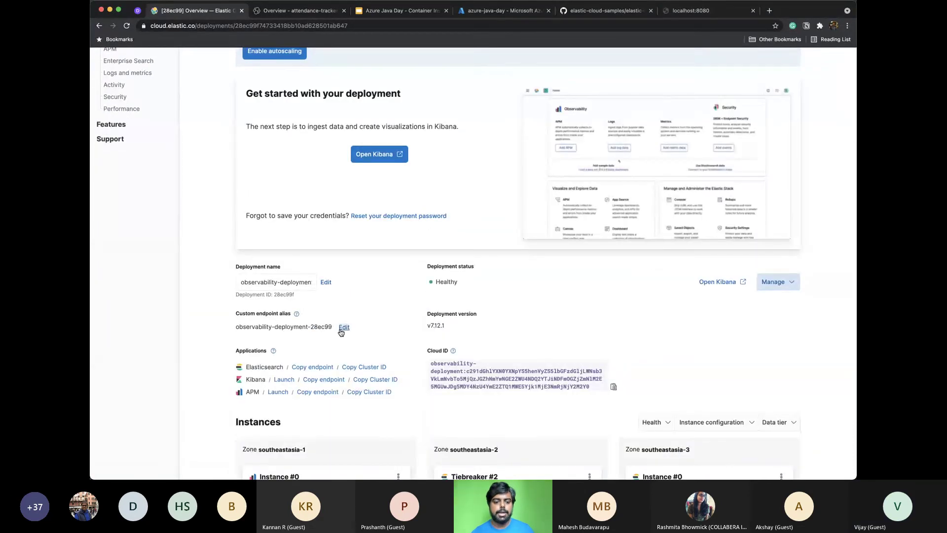
left_click(341, 327)
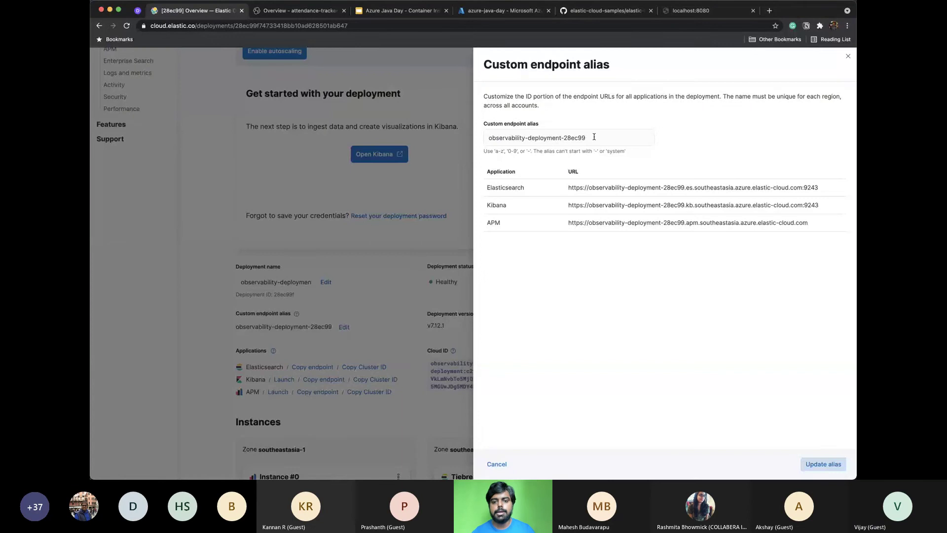
left_click(594, 138)
key("super+a")
type("a")
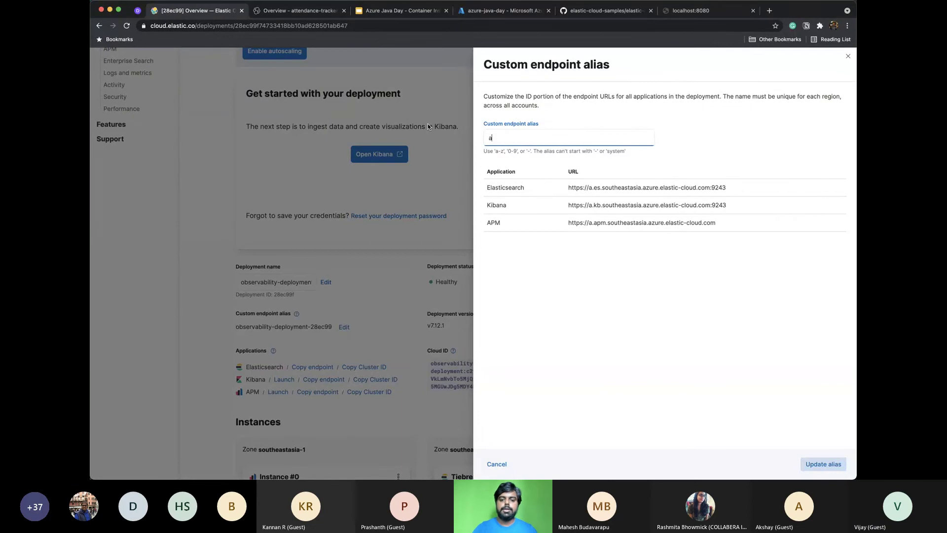
type("zure-java")
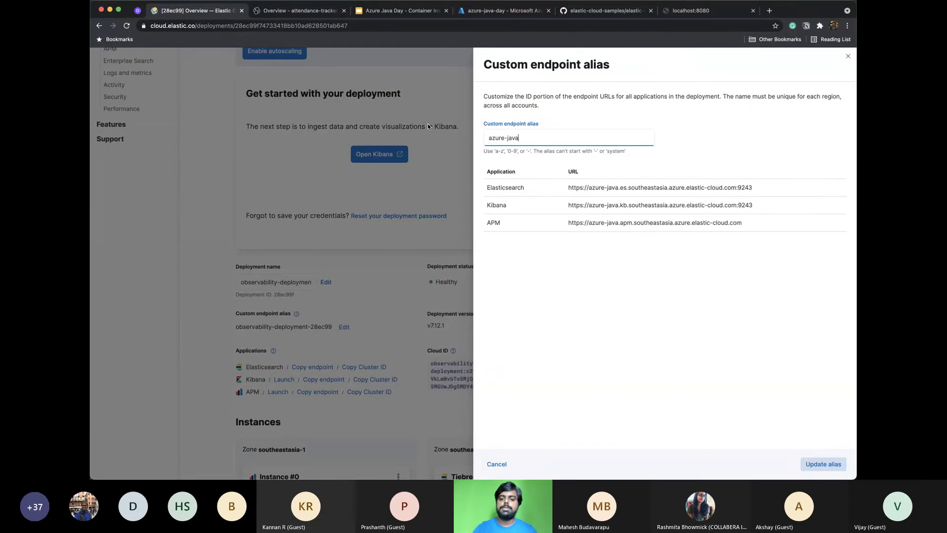
type("-day")
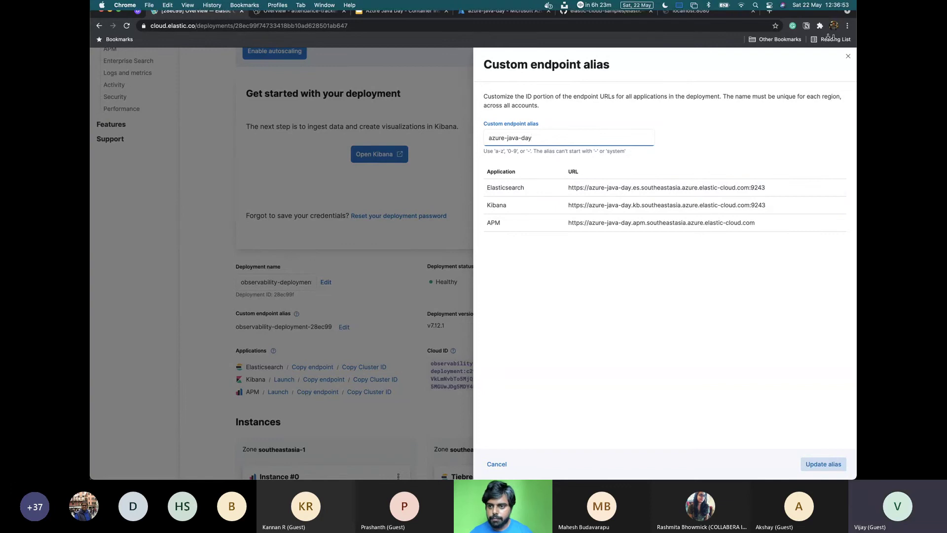
left_click(848, 57)
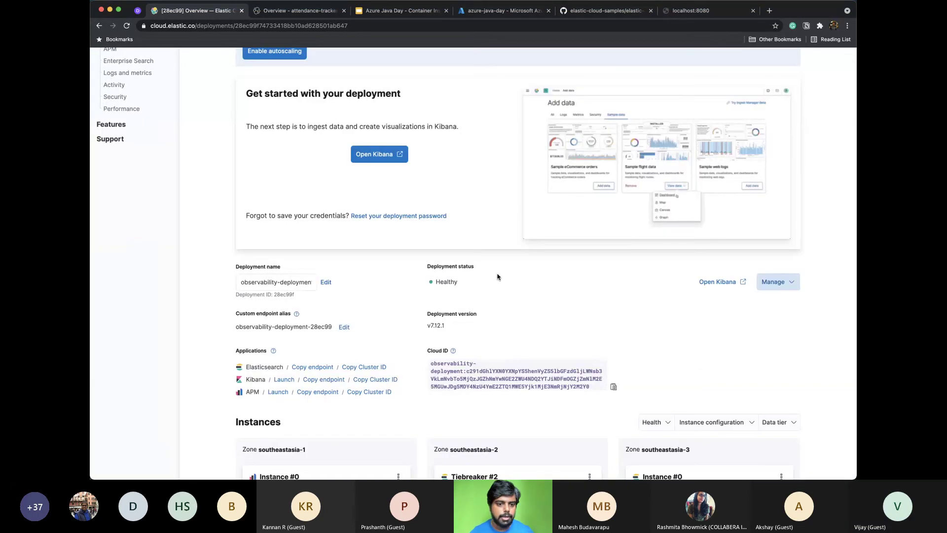
Check the deployment's Elasticsearch instances page, then return to VS Code
scroll(498, 276, "down", 5)
scroll(497, 276, "up", 5)
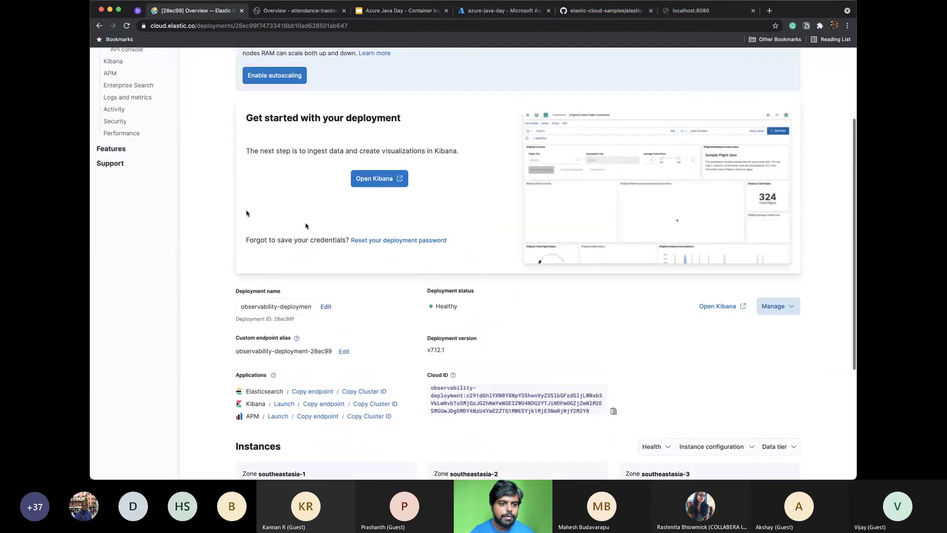
scroll(243, 211, "up", 3)
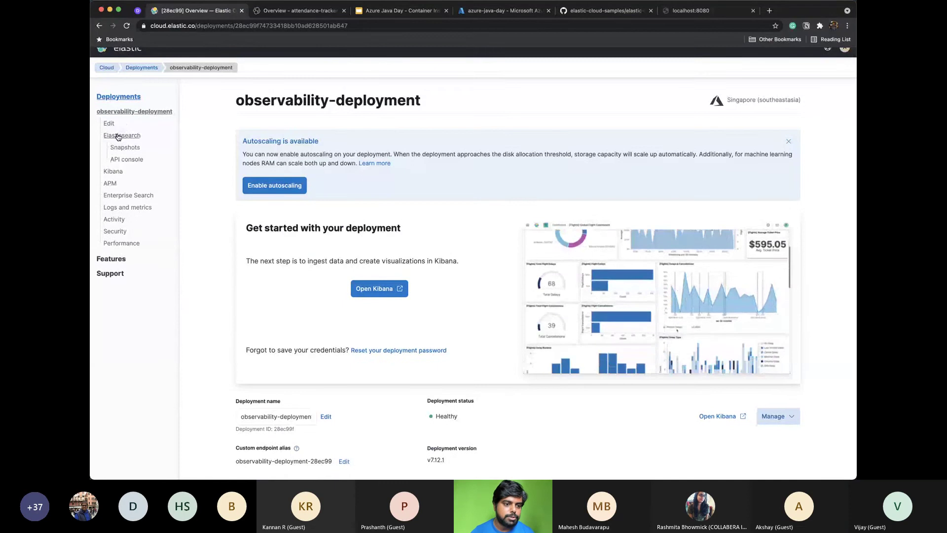
left_click(122, 135)
scroll(330, 310, "down", 1)
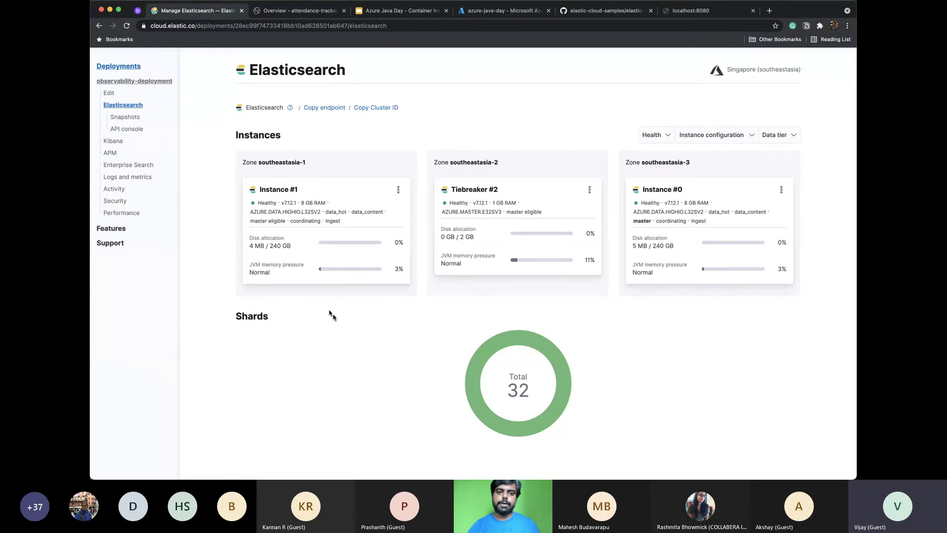
key("super+Tab")
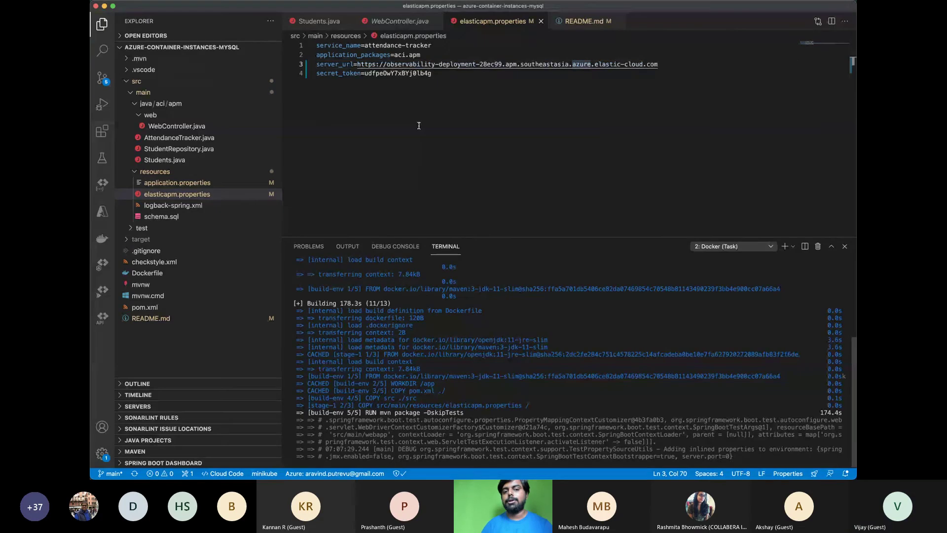
Review the server_url value, close the finished Docker build terminal, and glance at the APM overview
left_click(357, 64)
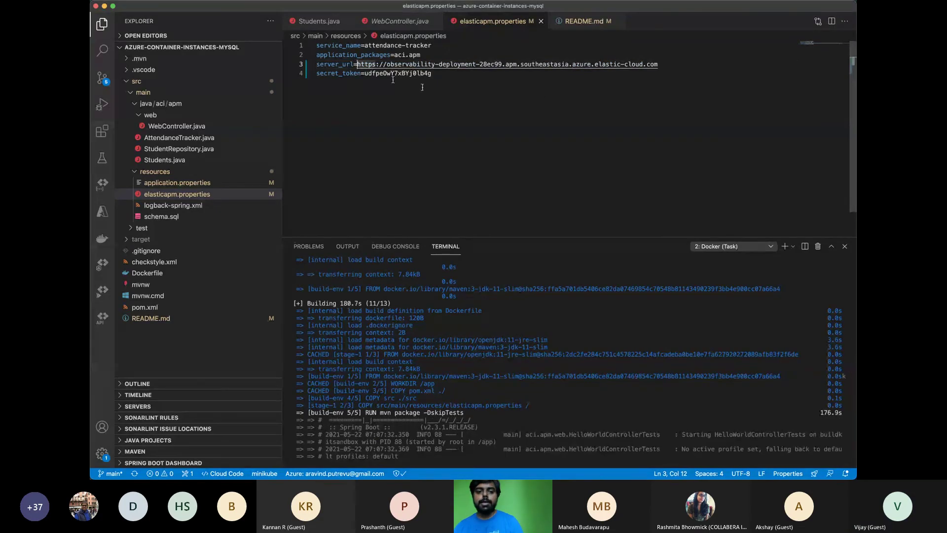
left_click(668, 65, "shift")
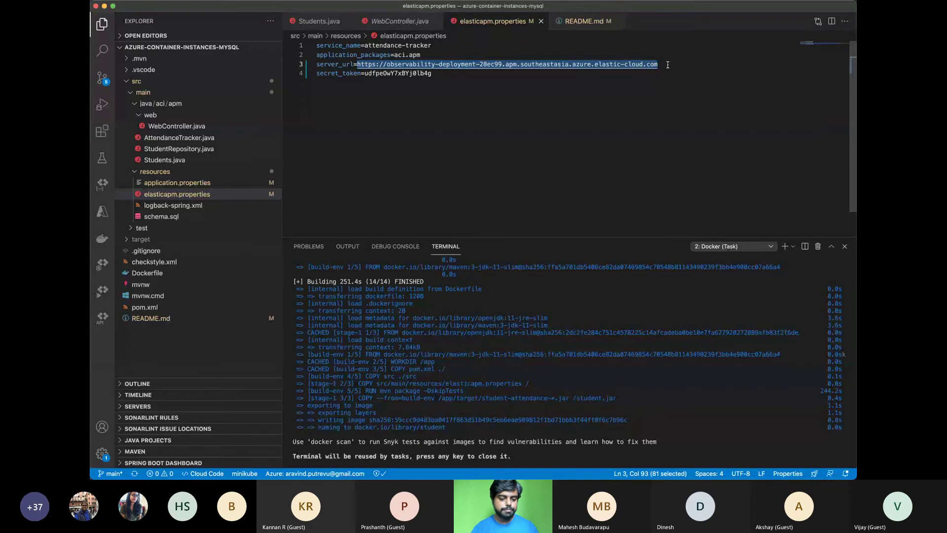
left_click(514, 338)
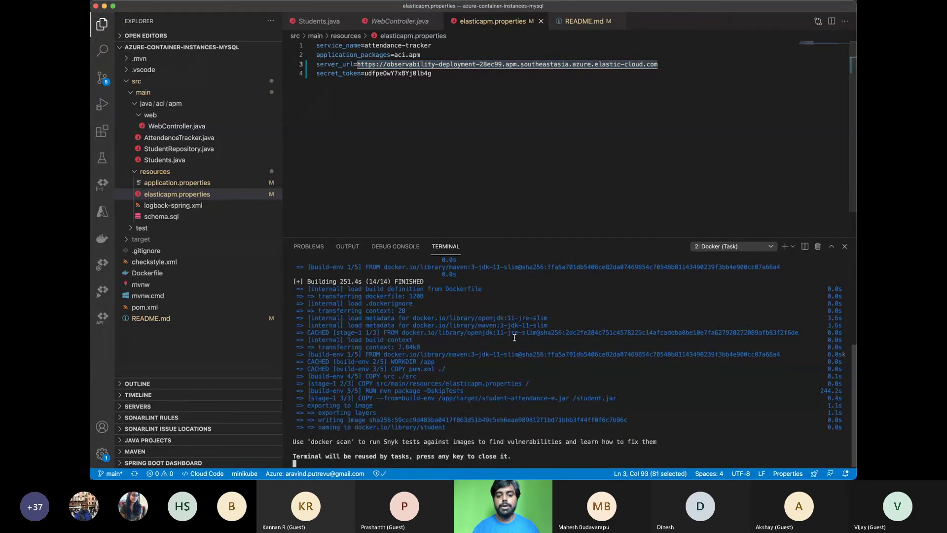
key("Return")
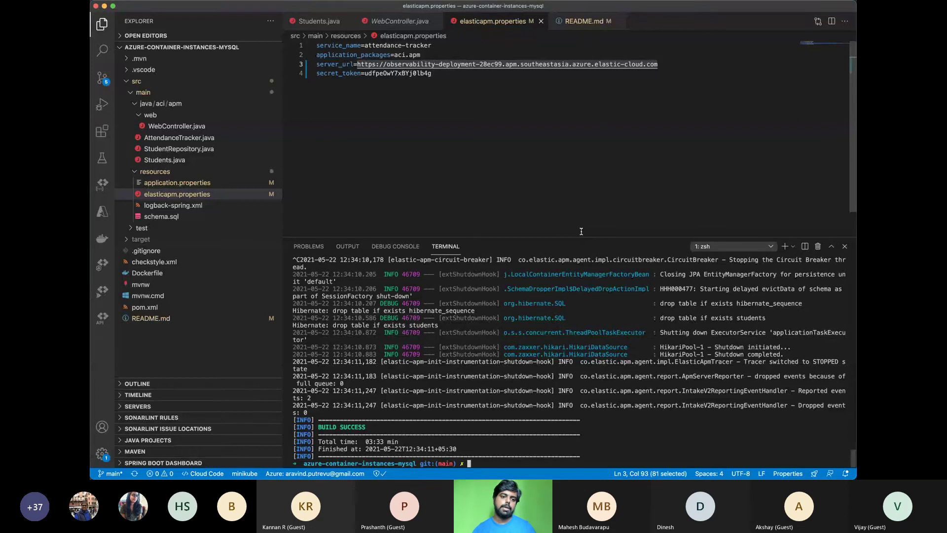
key("super+Tab")
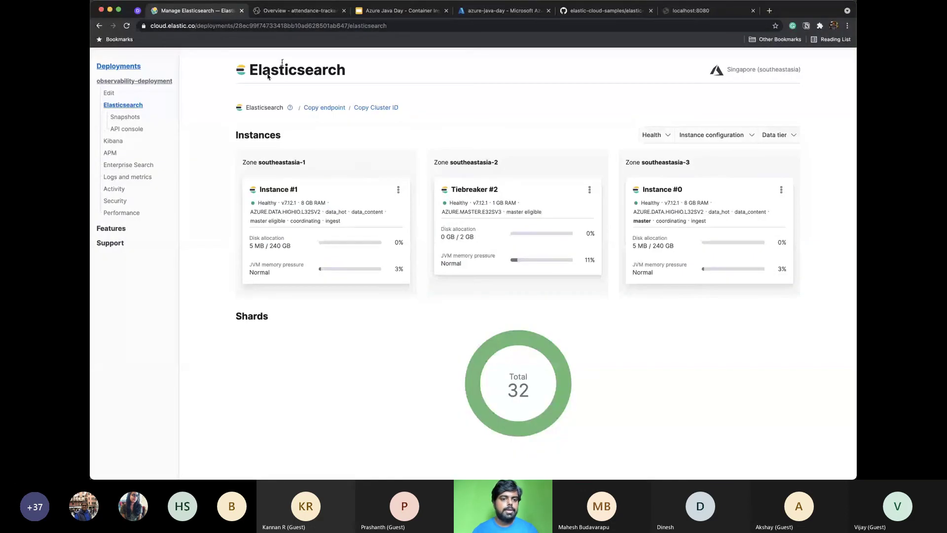
left_click(297, 13)
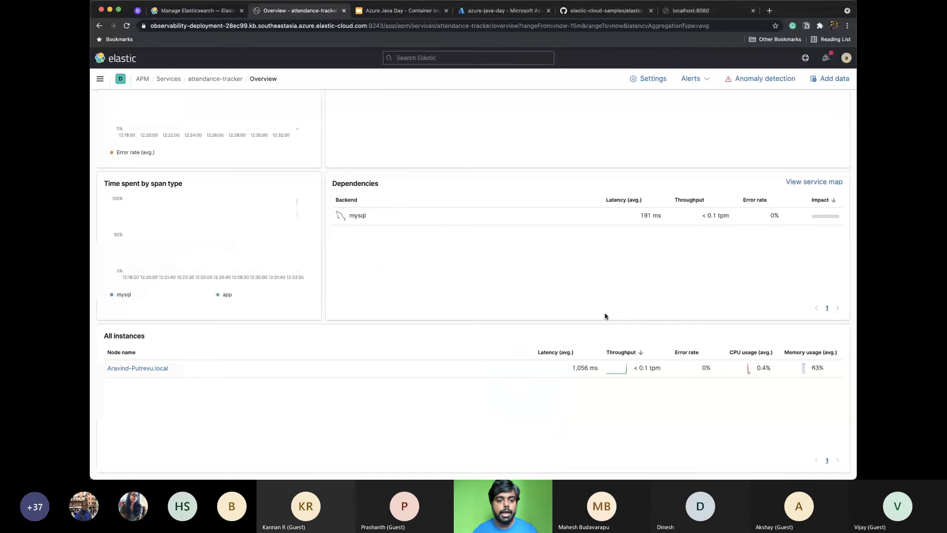
key("super+Tab")
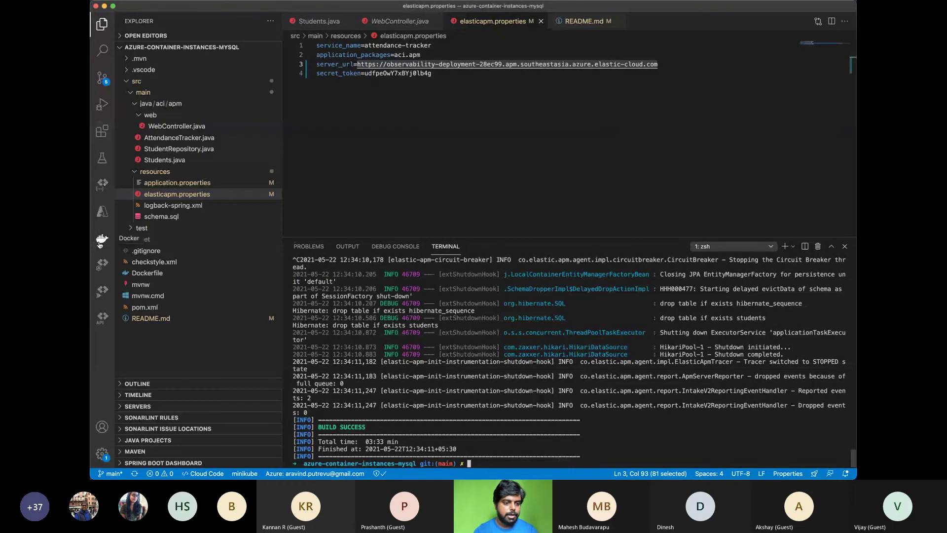
Refresh the Docker Images list and expand the student image to its latest tag
left_click(102, 238)
left_click(264, 109)
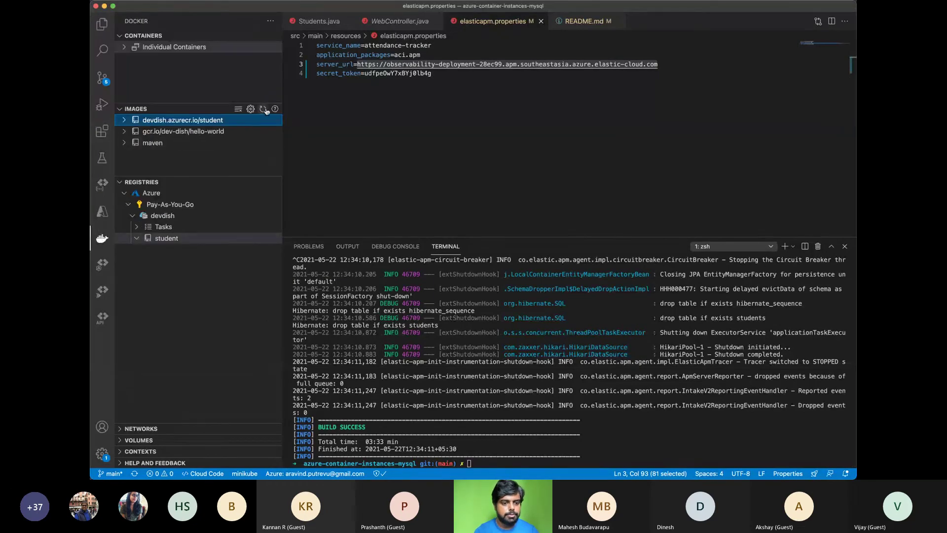
left_click(154, 154)
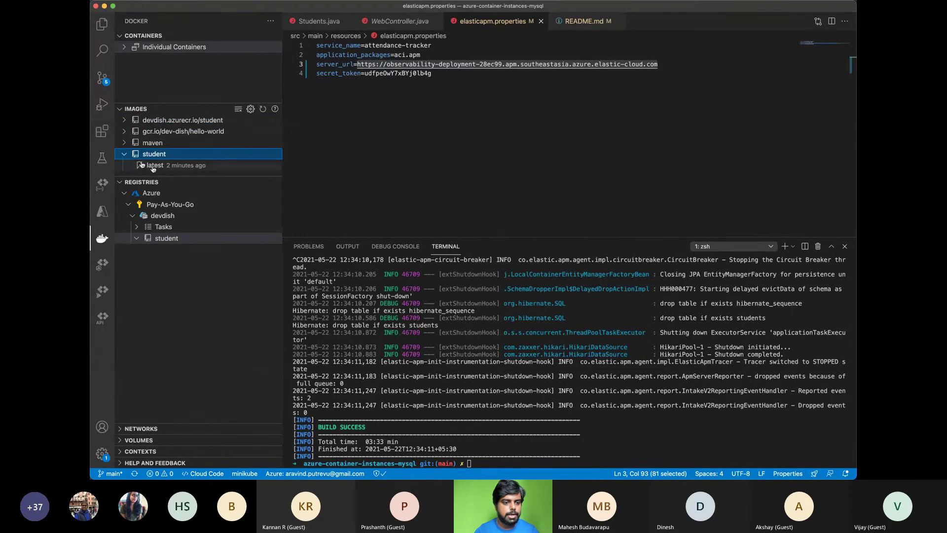
right_click(162, 171)
key("Escape")
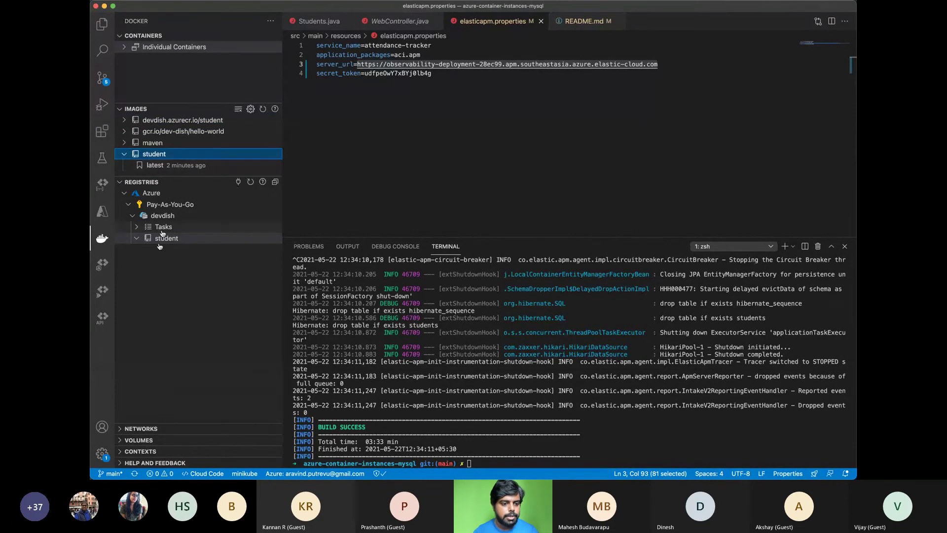
Push student:latest to the devdish registry as devdish.azurecr.io/student:latest
right_click(155, 170)
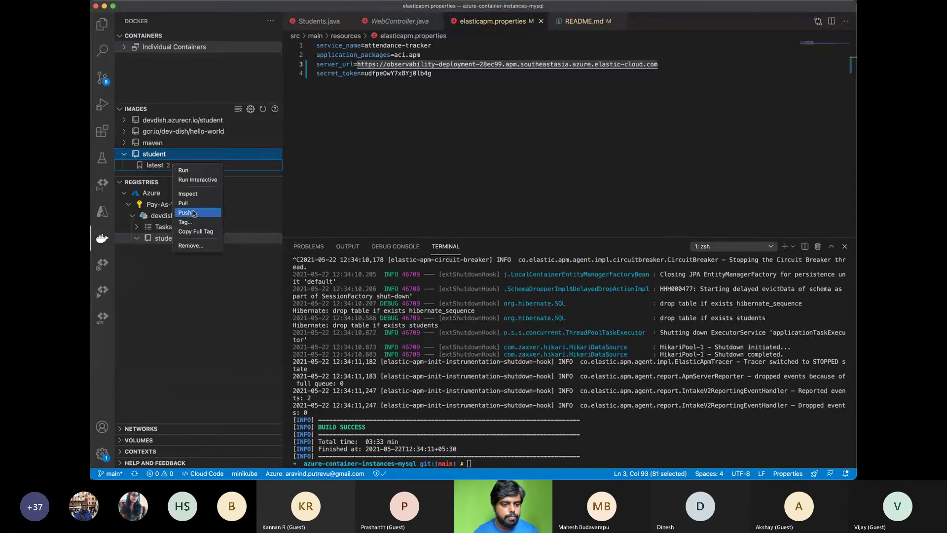
left_click(196, 212)
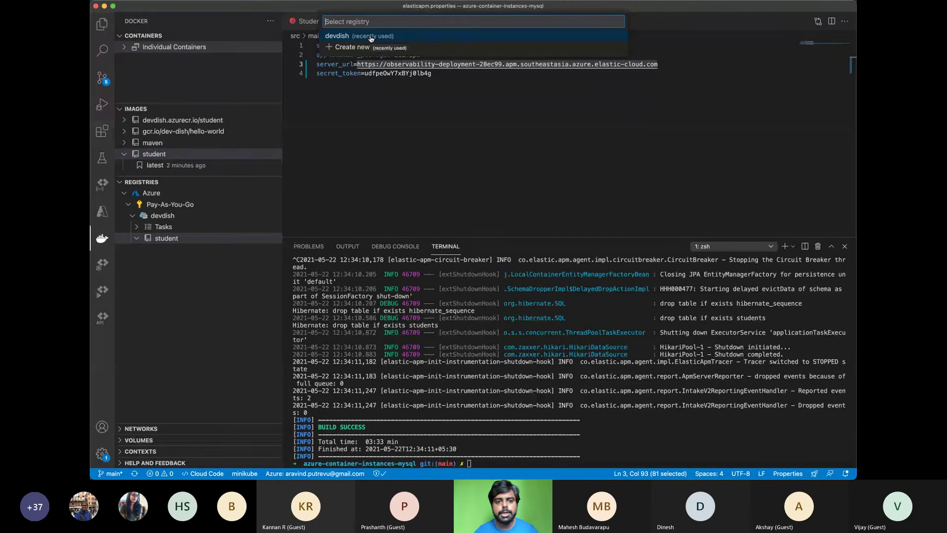
left_click(371, 37)
left_click(421, 21)
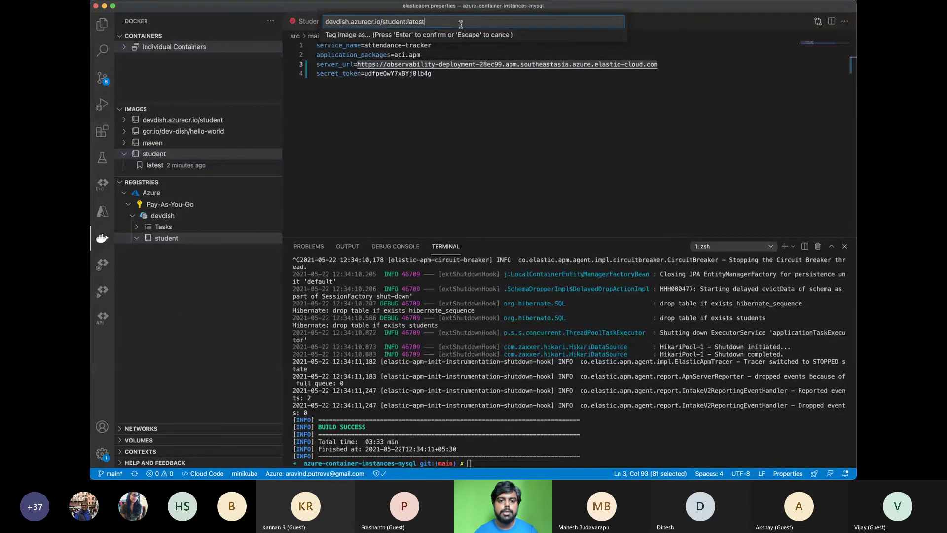
key("Return")
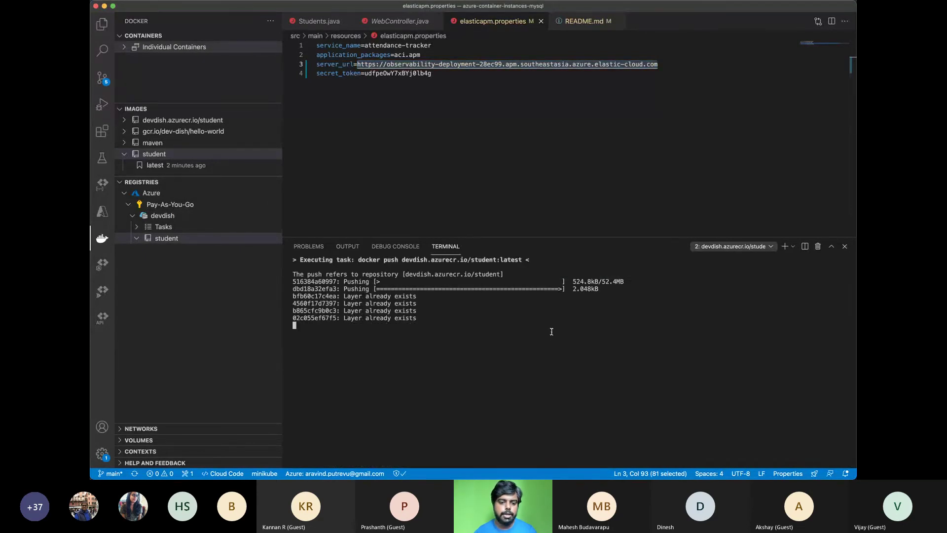
key("super+Tab")
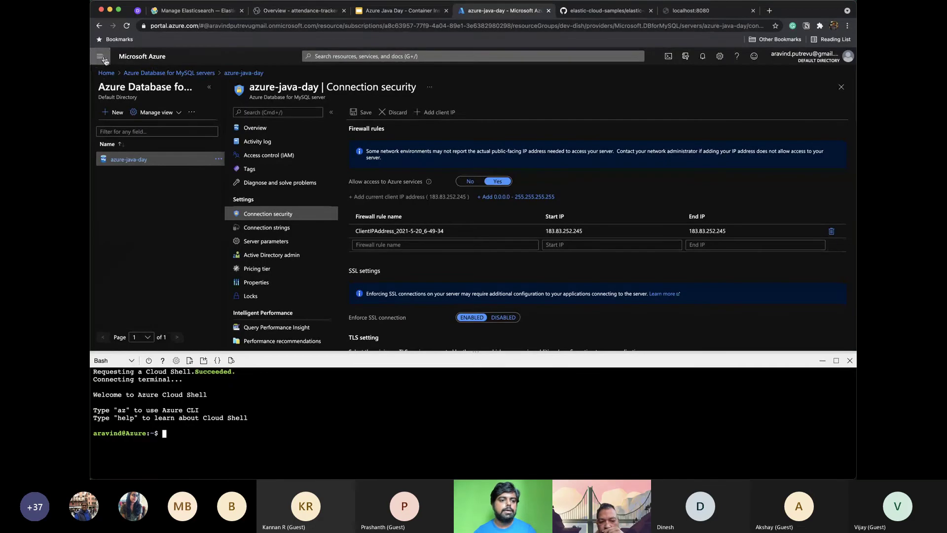
Open the student repository in the devdish container registry, closing the Cloud Shell terminal along the way
left_click(104, 73)
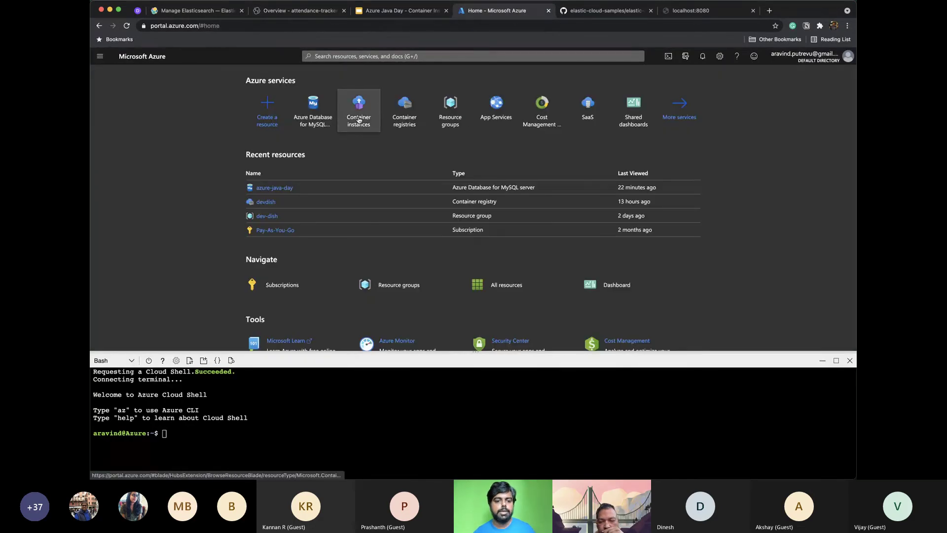
left_click(406, 111)
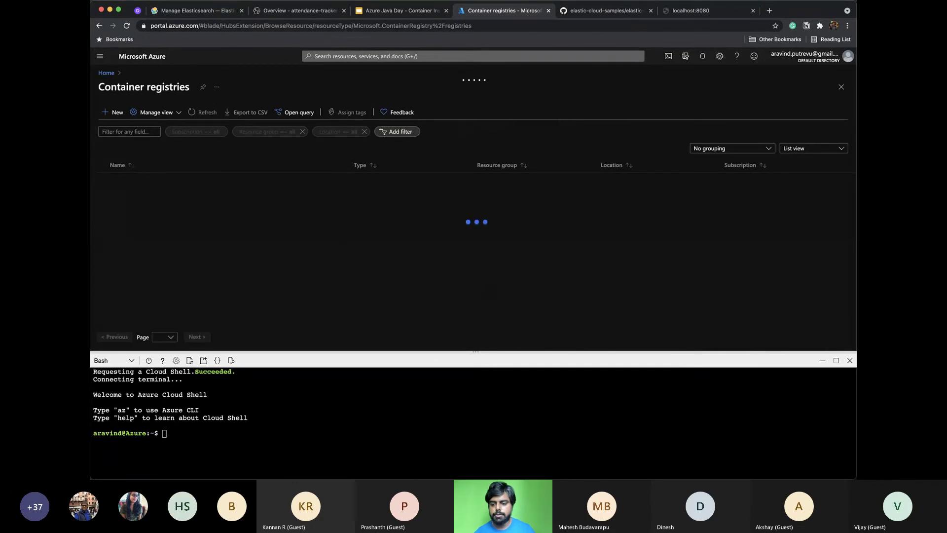
left_click(850, 360)
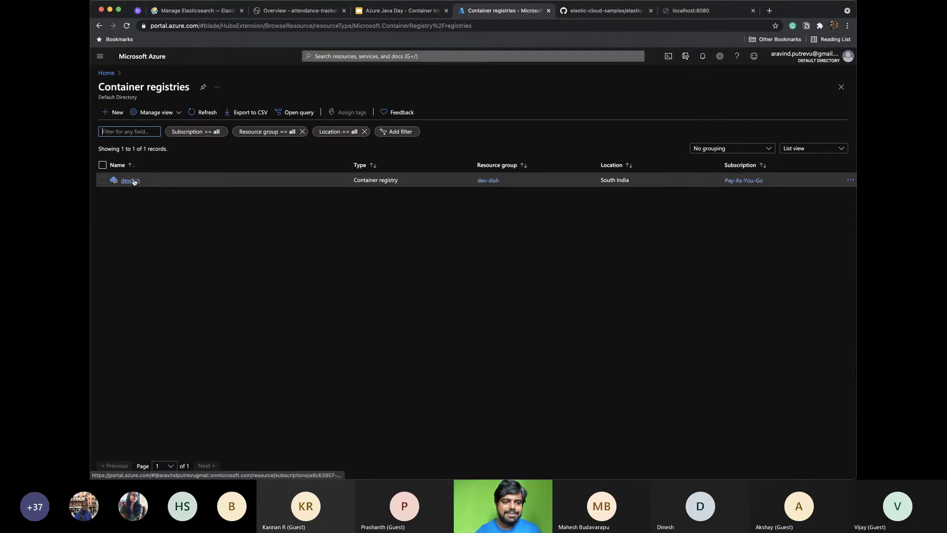
left_click(131, 180)
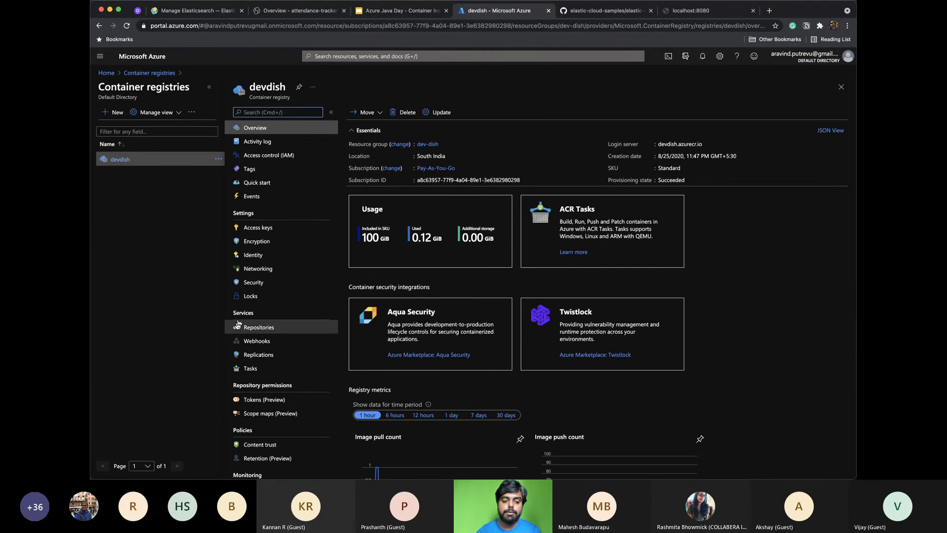
left_click(236, 328)
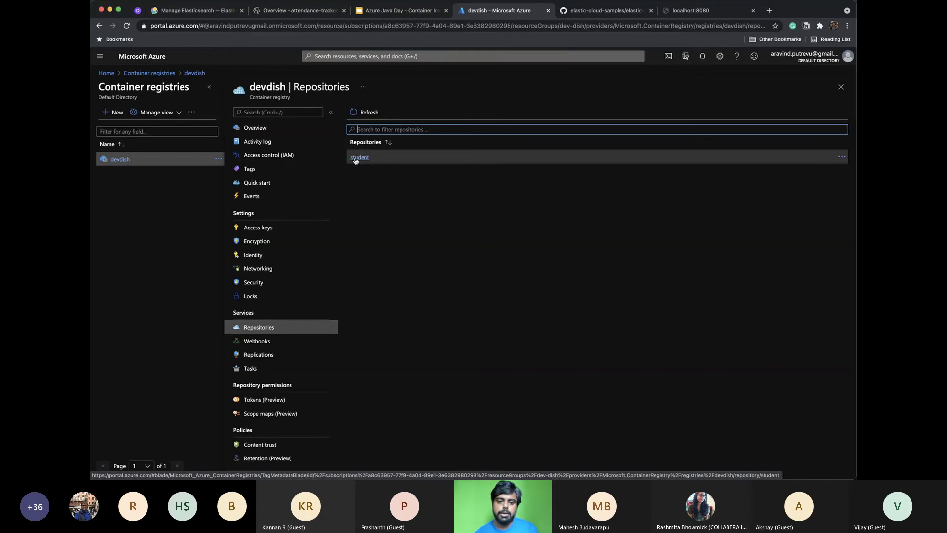
left_click(355, 158)
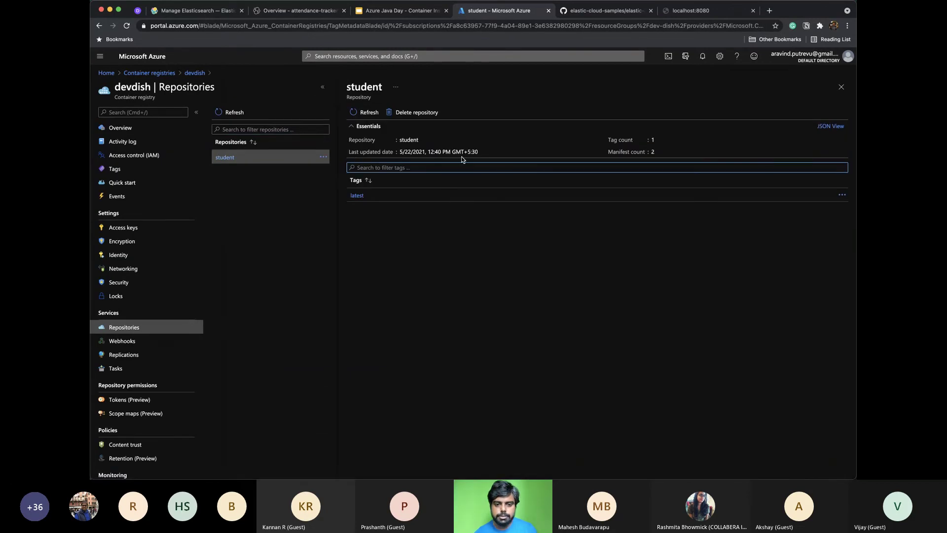
Inspect the latest tag's details and docker pull command for student:latest, then return to Azure Home
left_click(357, 196)
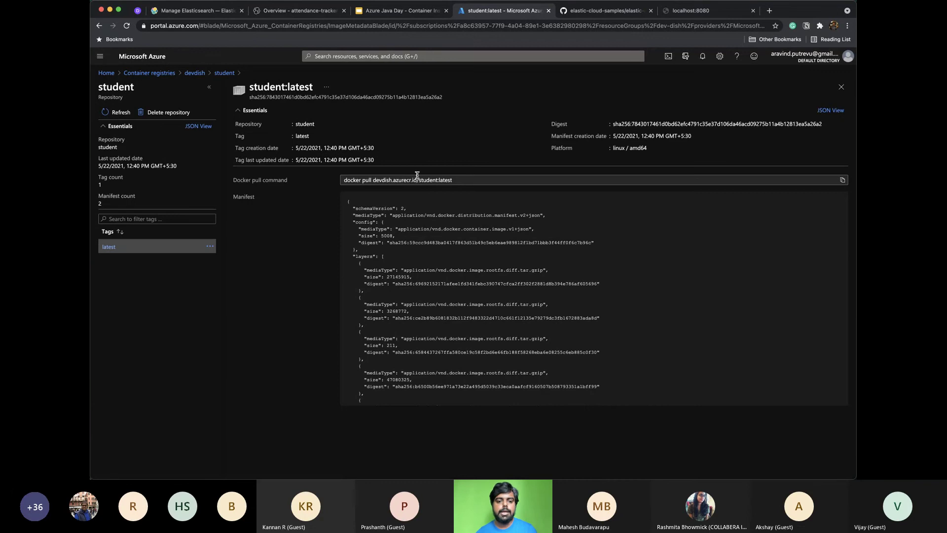
left_click_drag(452, 180, 324, 179)
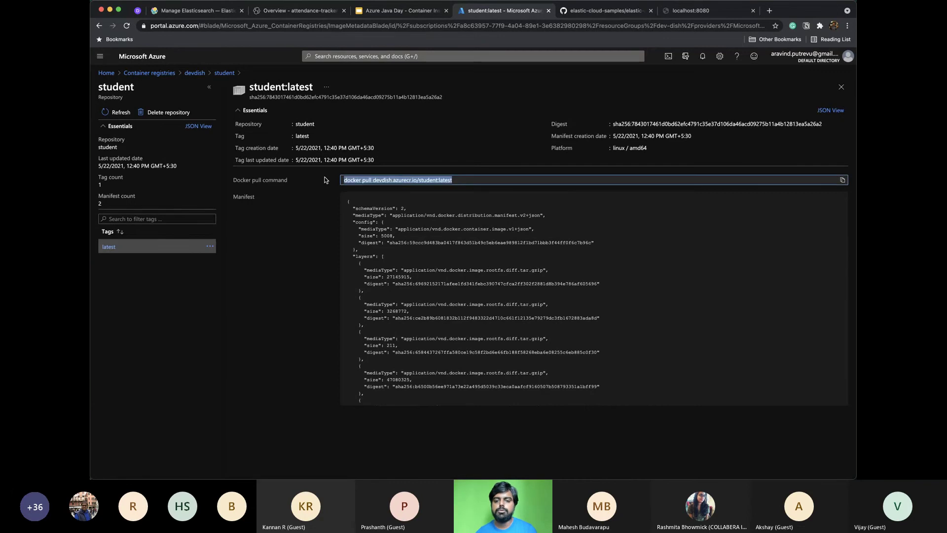
left_click(841, 87)
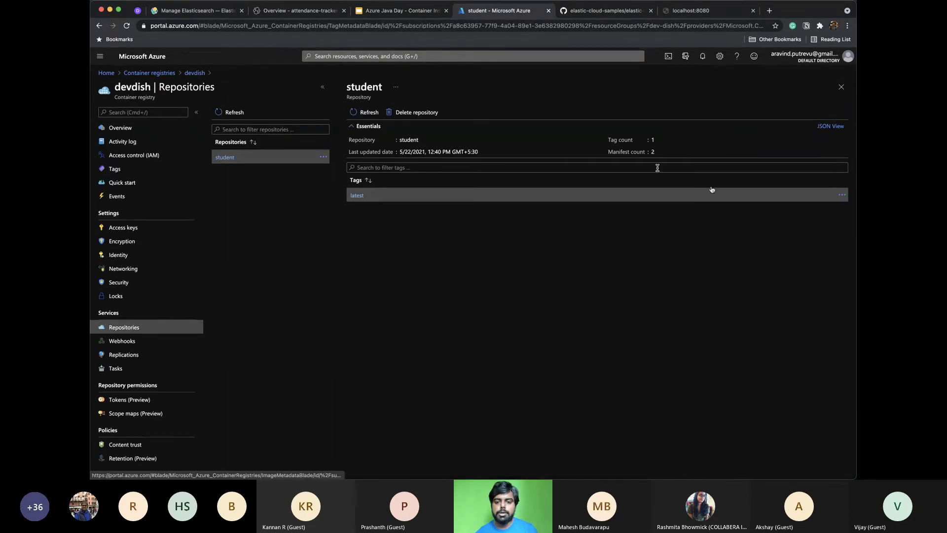
left_click(842, 195)
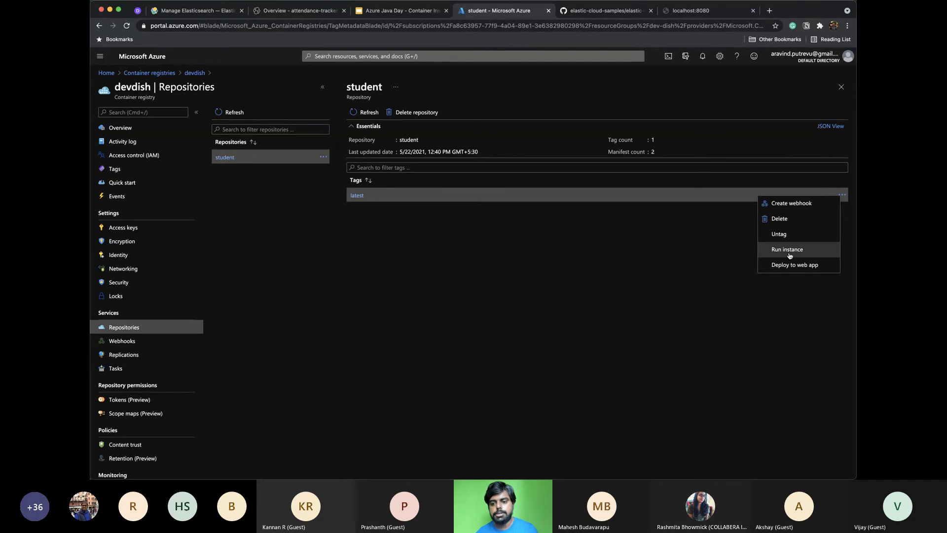
left_click(674, 266)
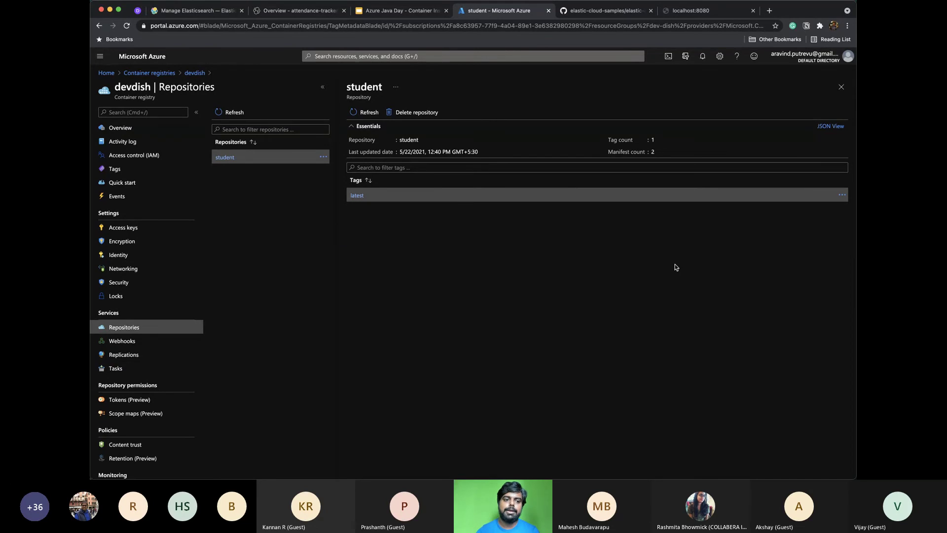
left_click(107, 74)
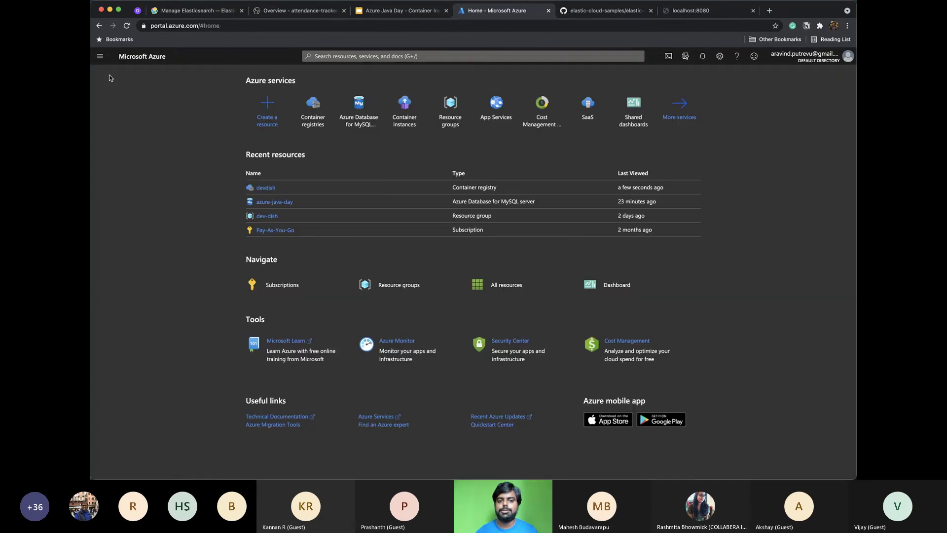
Start a new container instance under Pay-As-You-Go and view the available resource groups
left_click(398, 109)
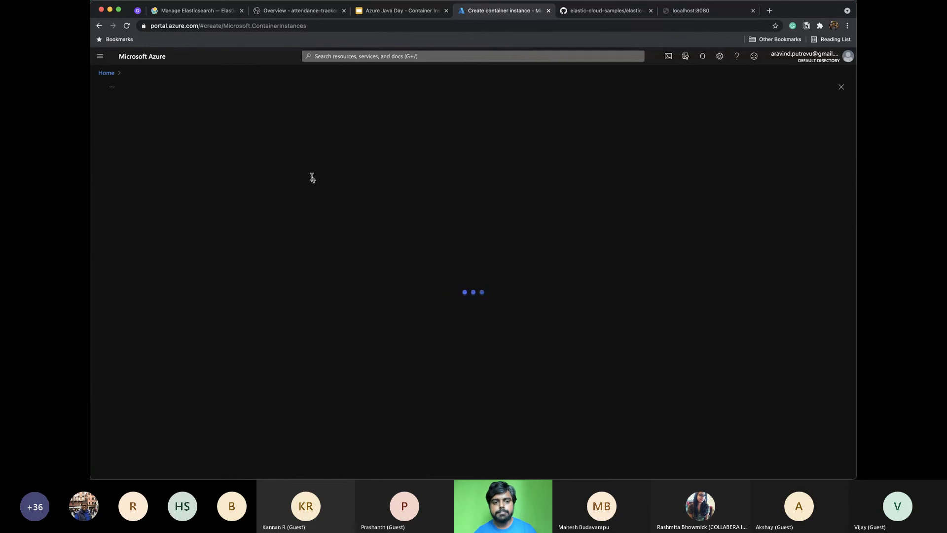
left_click(419, 220)
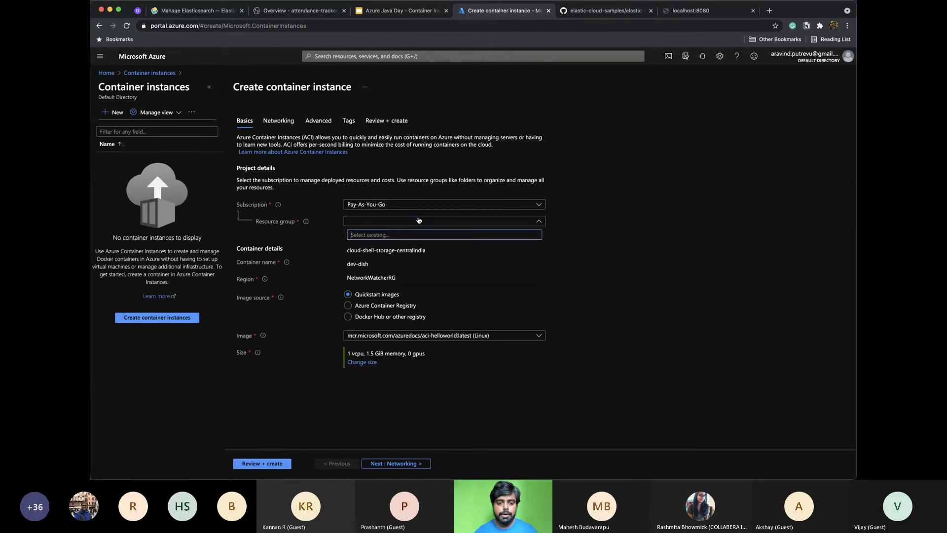
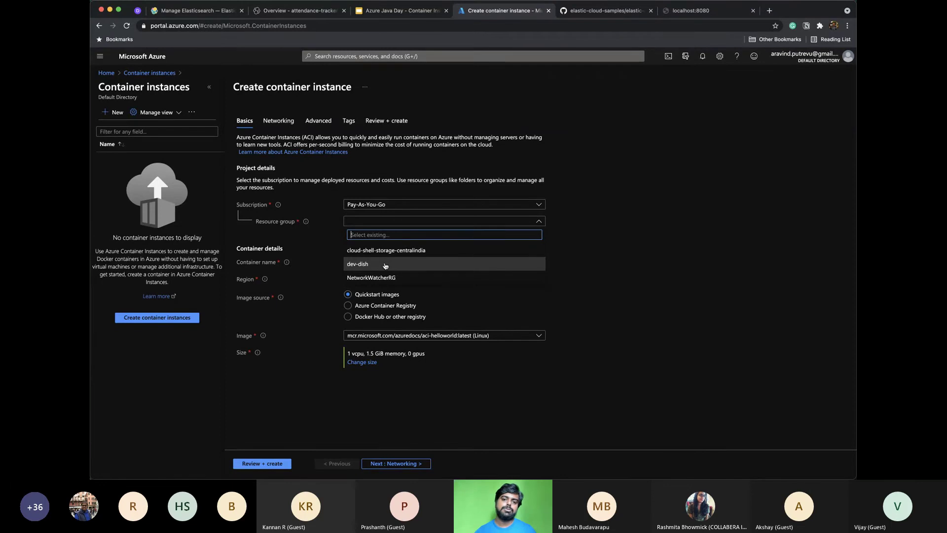
Choose resource group dev-dish, name the container student, and use image devdish/student:latest
left_click(386, 266)
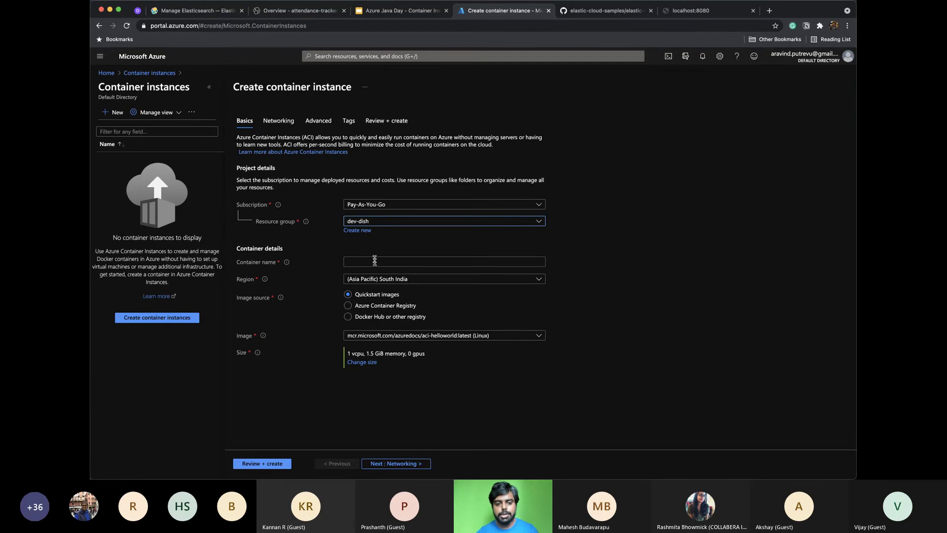
left_click(369, 263)
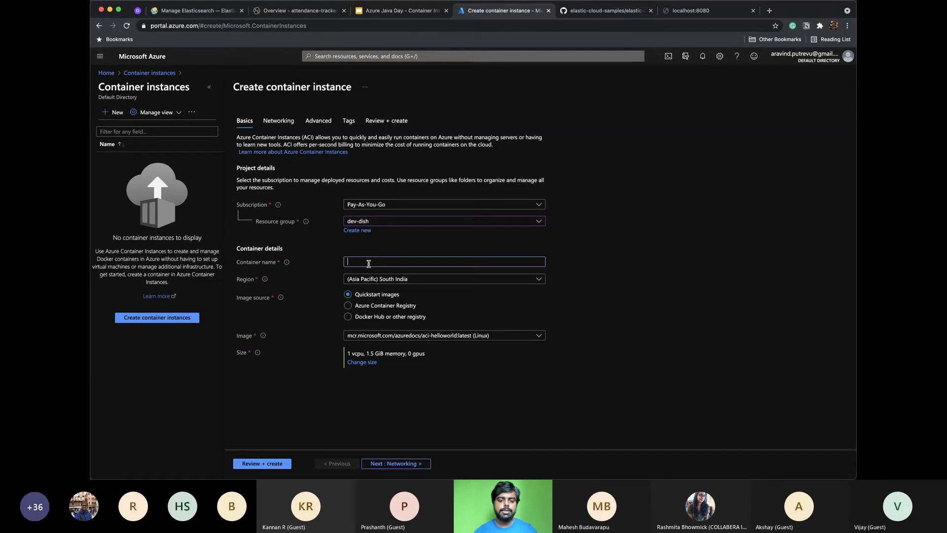
type("student")
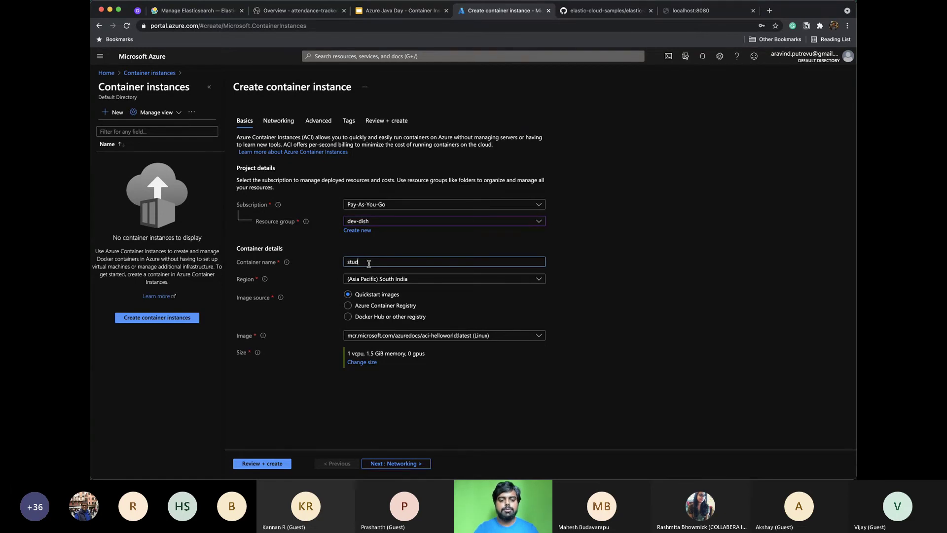
left_click(286, 262)
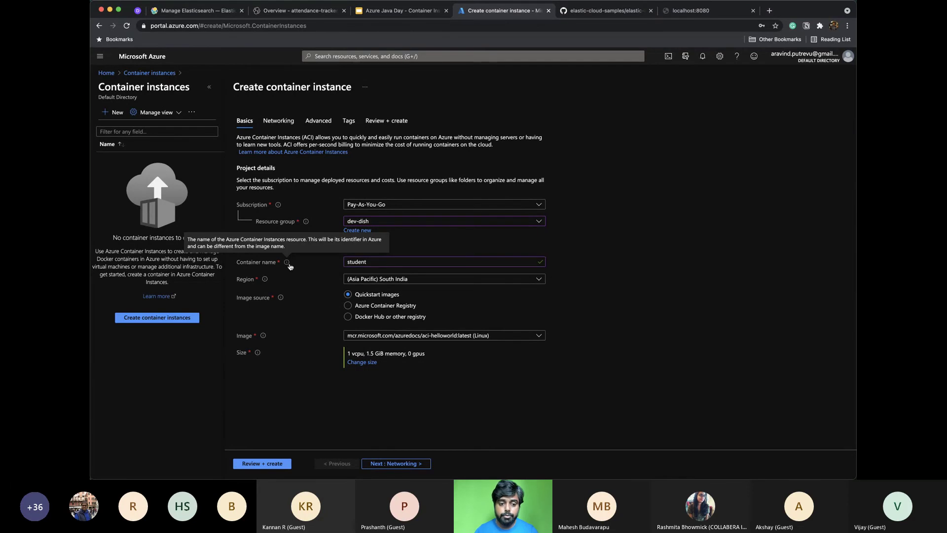
left_click(399, 263)
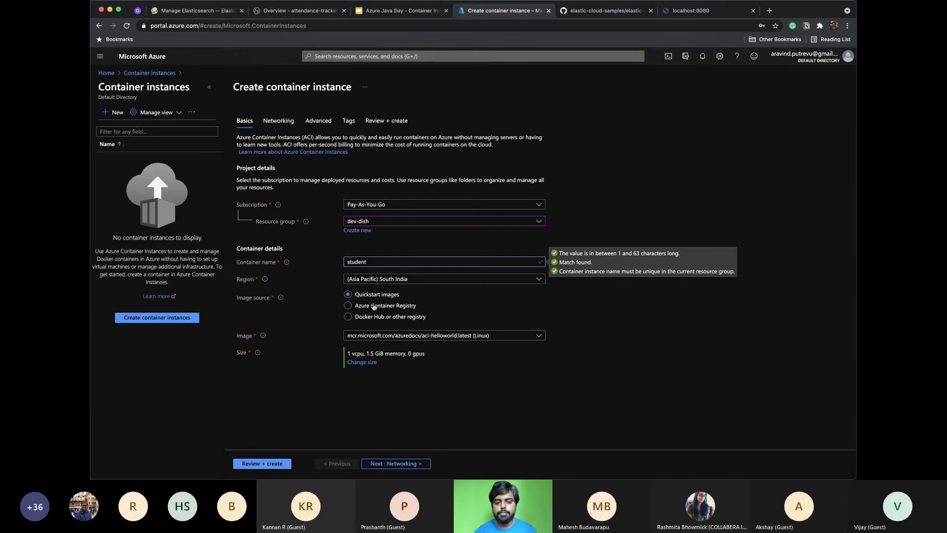
left_click(374, 306)
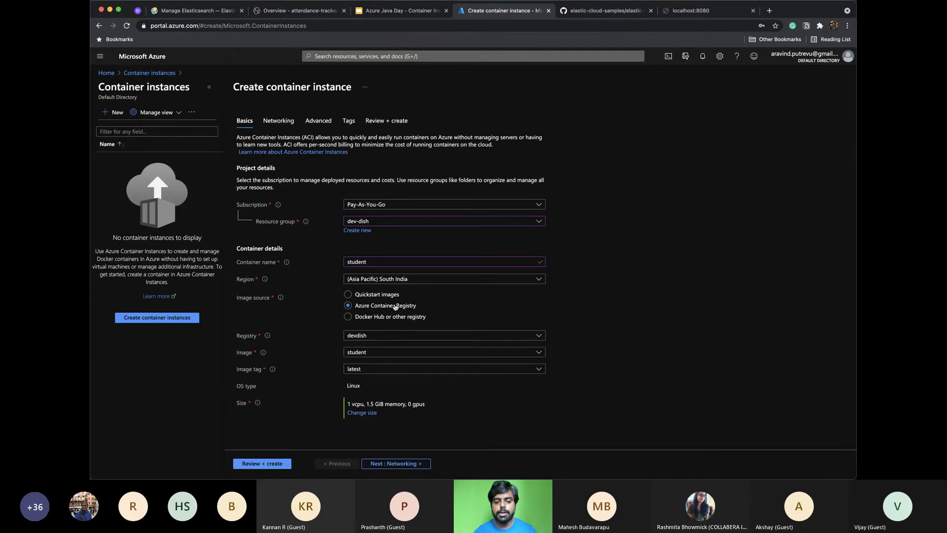
left_click(357, 370)
On the Networking step, set the DNS name label to azurejavadays
left_click(594, 356)
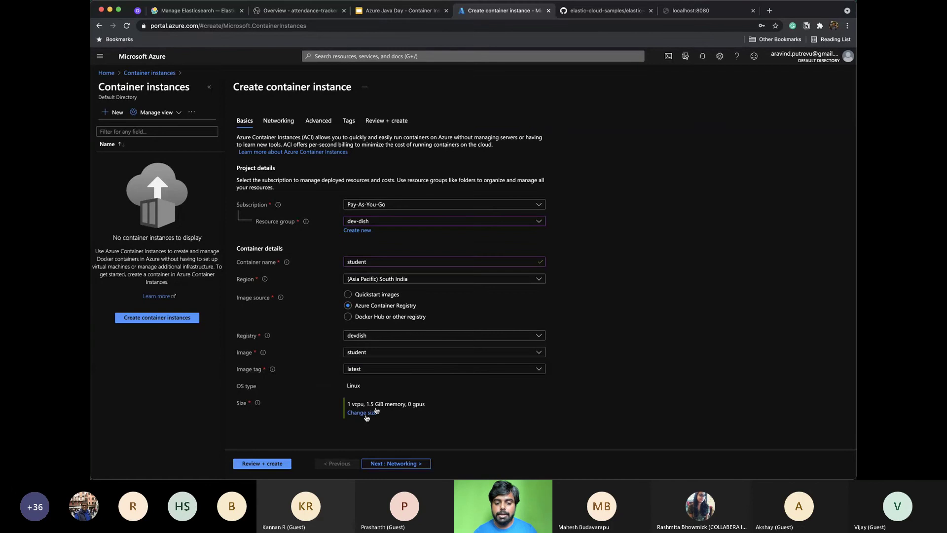
left_click(379, 469)
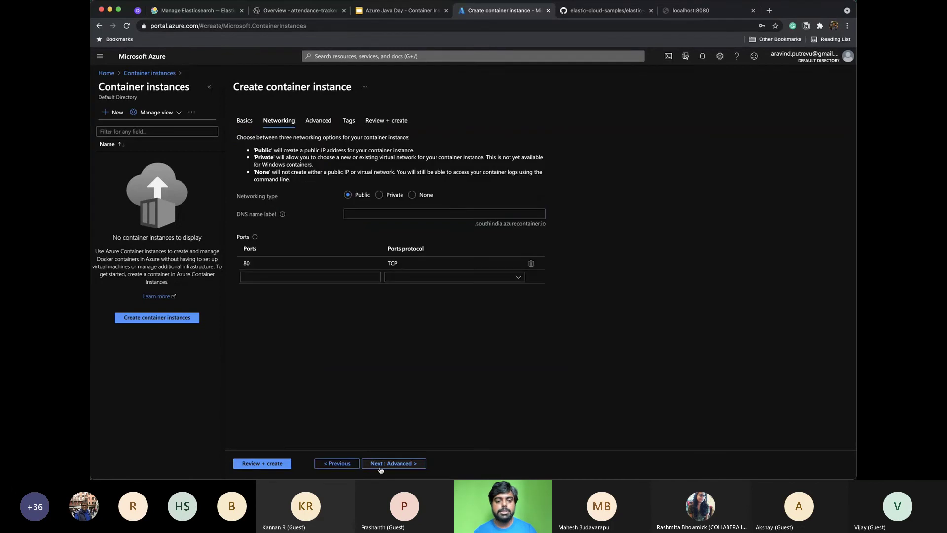
left_click(374, 208)
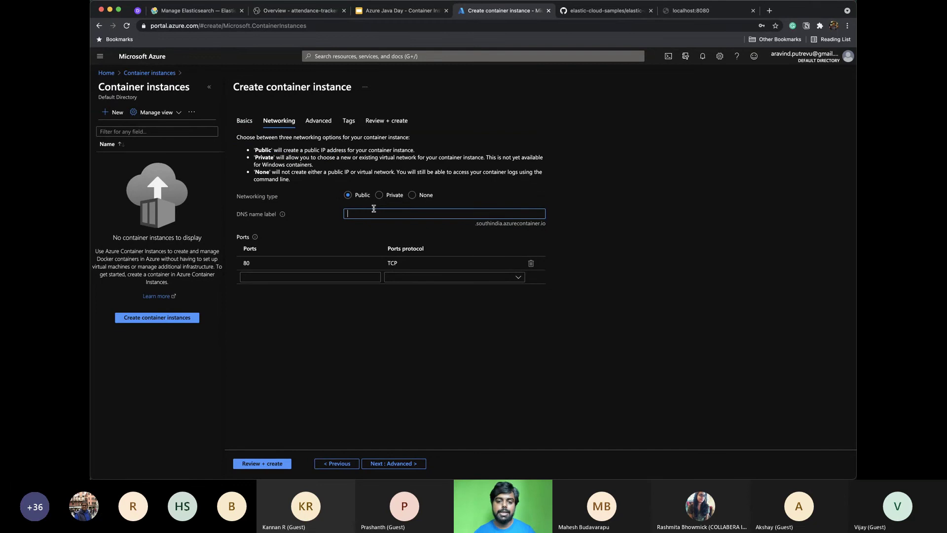
type("student")
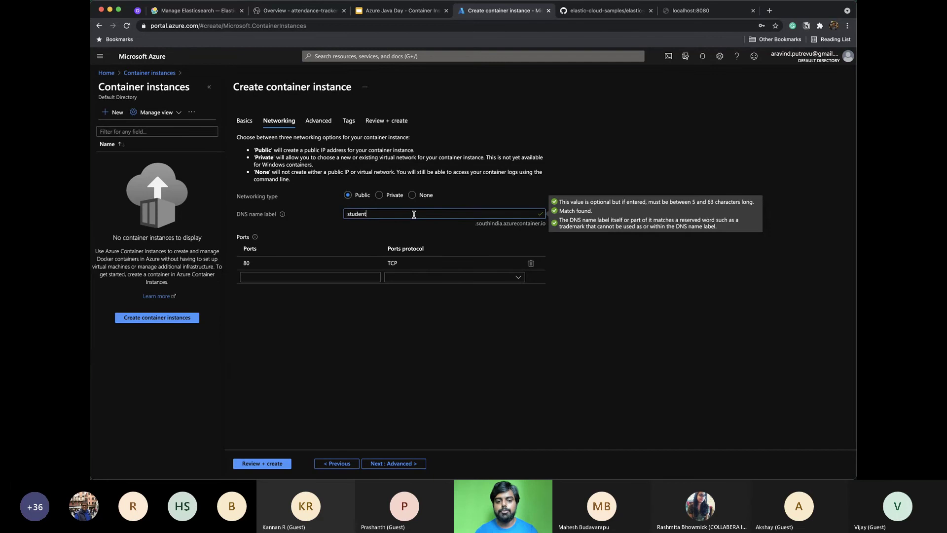
left_click(276, 215)
type("azurejavaday")
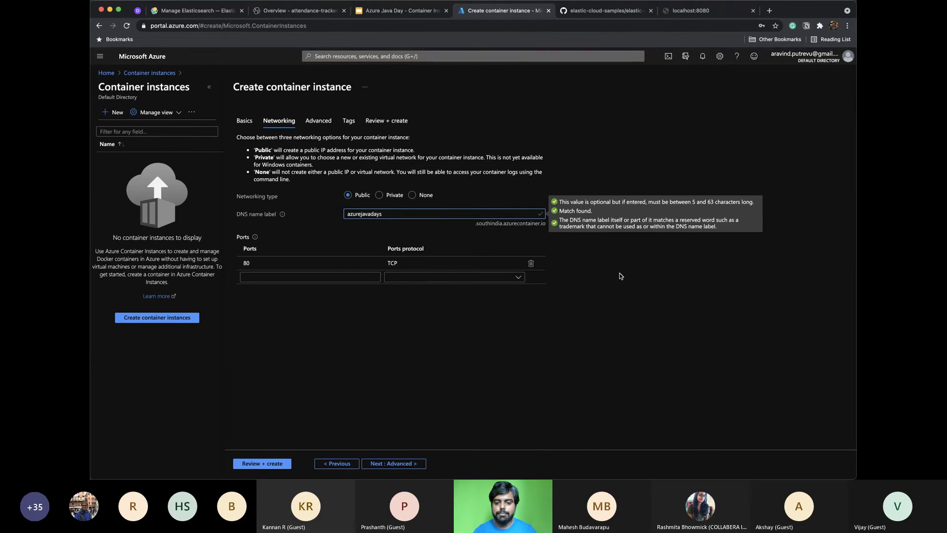
type("s")
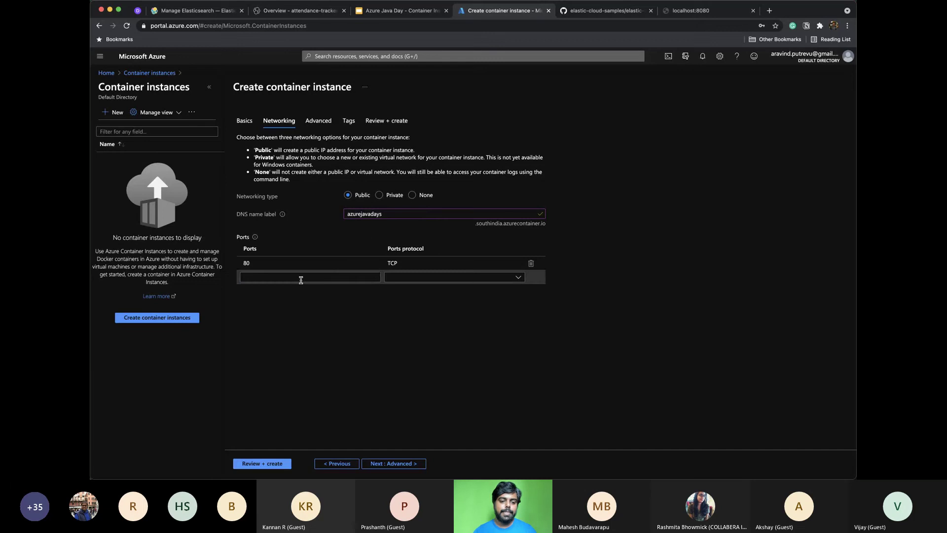
Add port 8080 with the TCP protocol and continue to the Advanced settings
left_click(301, 278)
type("8080")
key("Tab")
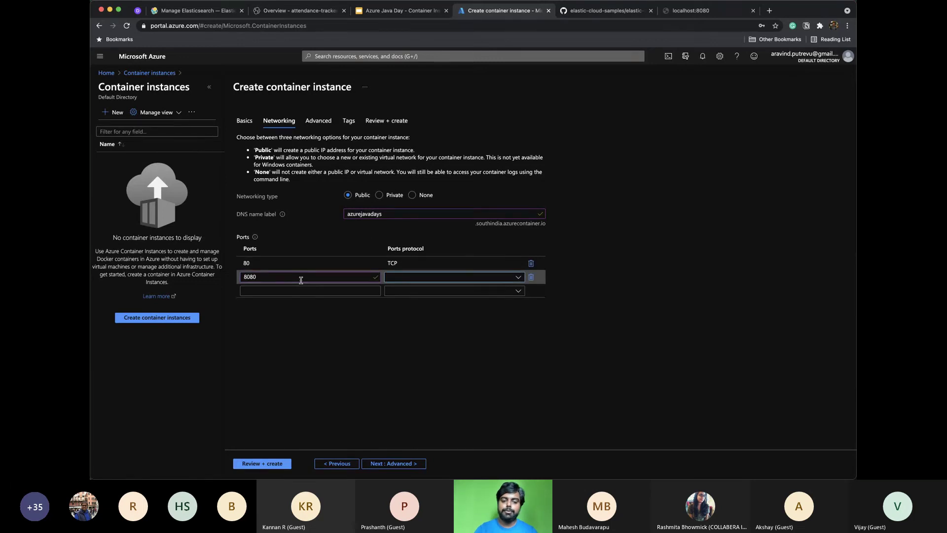
left_click(471, 277)
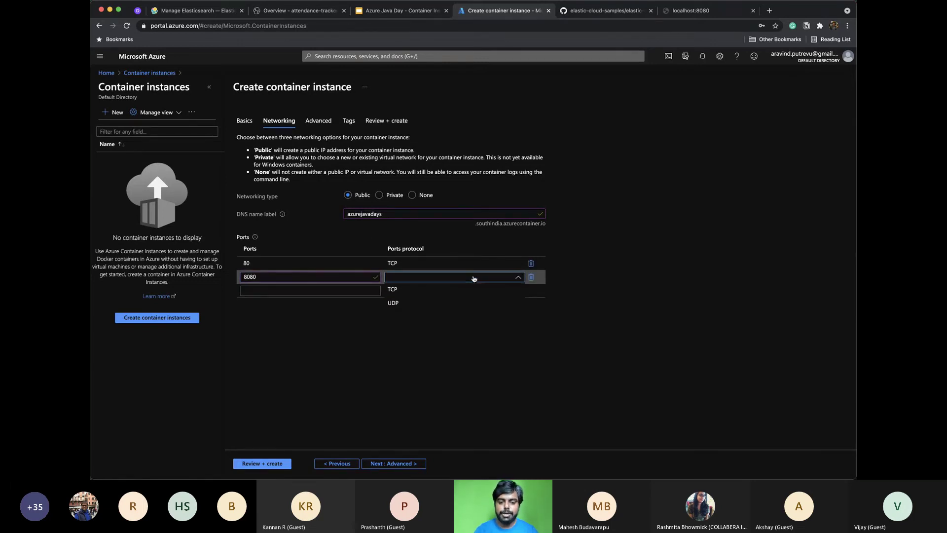
left_click(444, 293)
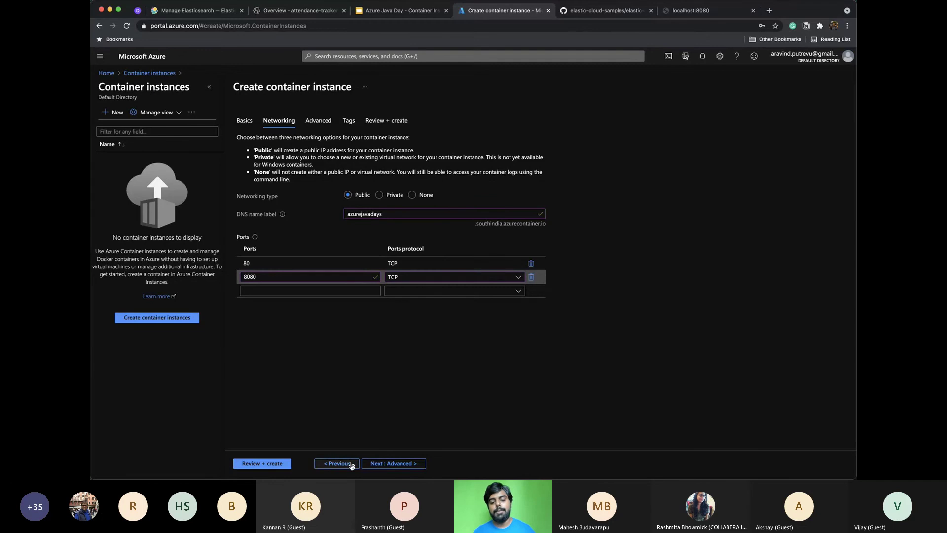
left_click(387, 464)
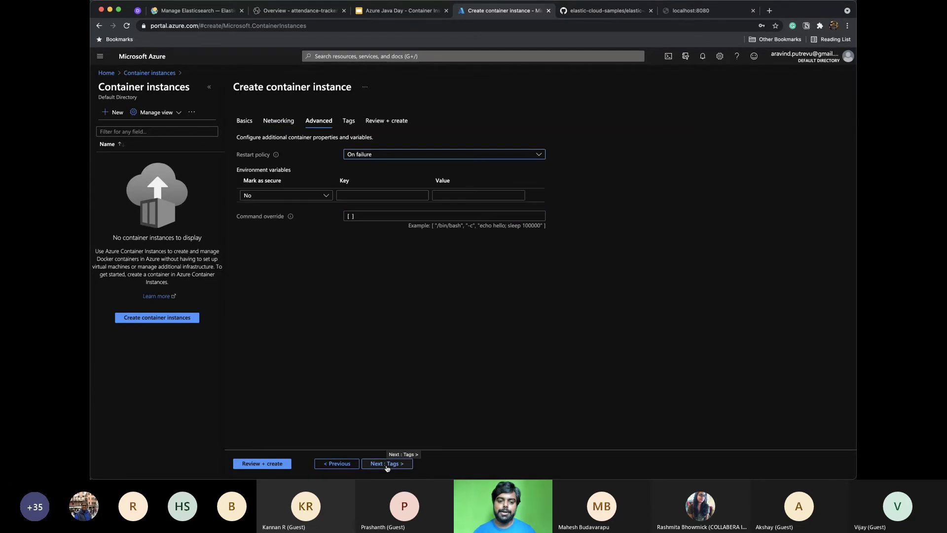
Skip Tags, check the Review + create summary, and create the student container instance
left_click(387, 464)
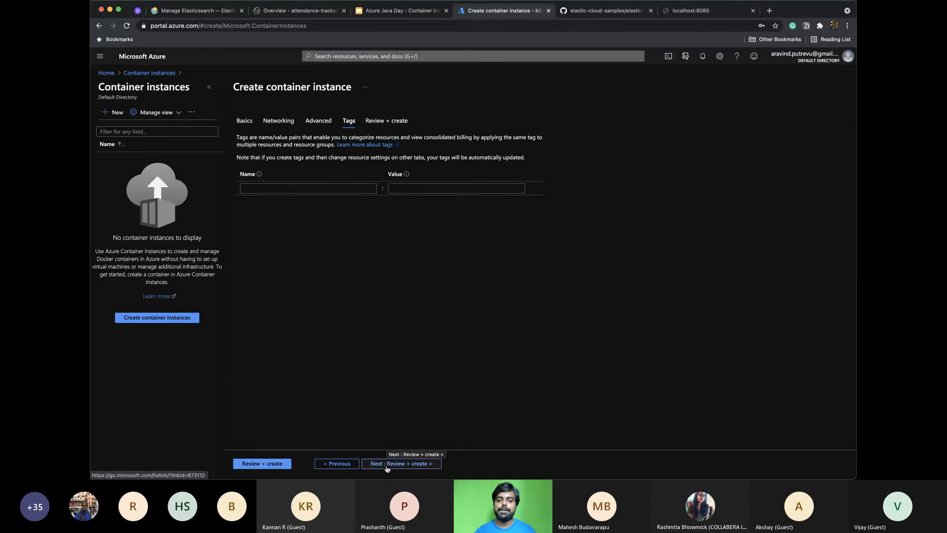
left_click(387, 468)
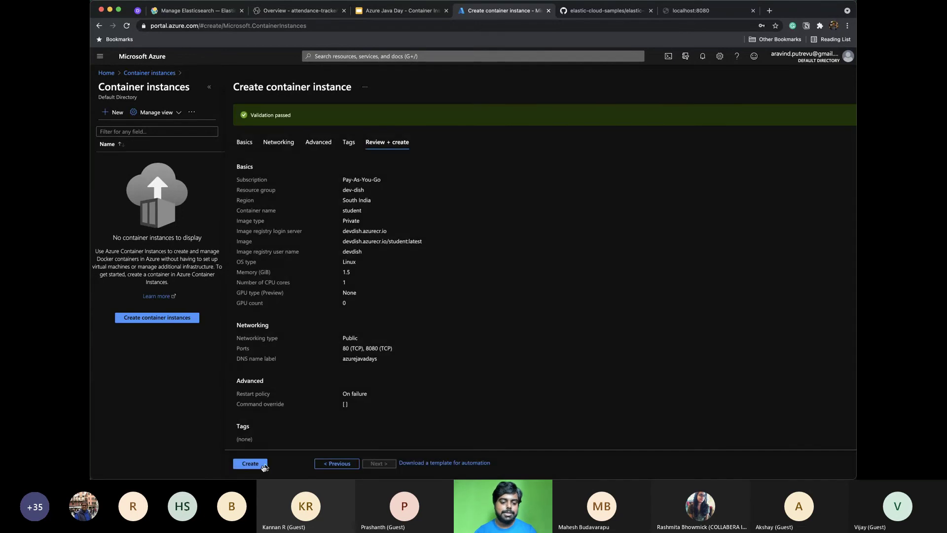
scroll(455, 295, "down", 1)
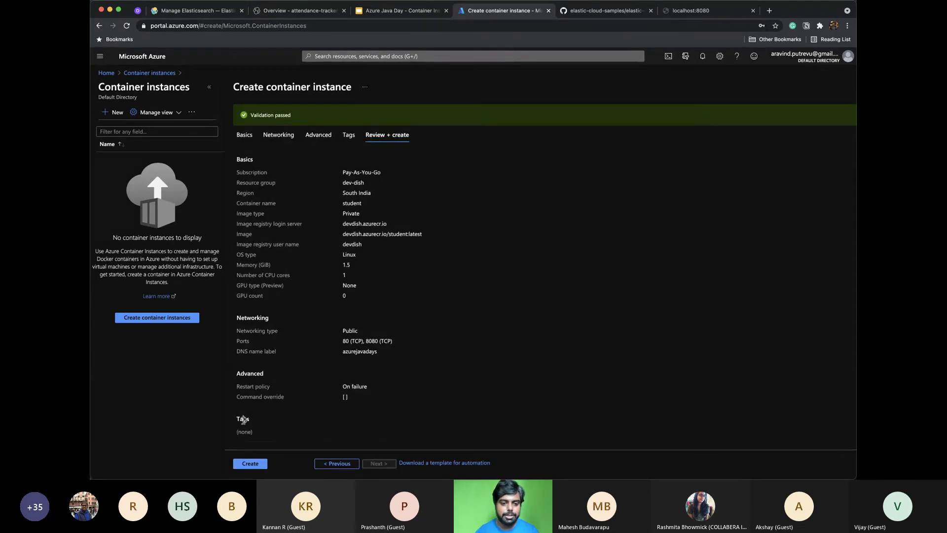
left_click(247, 464)
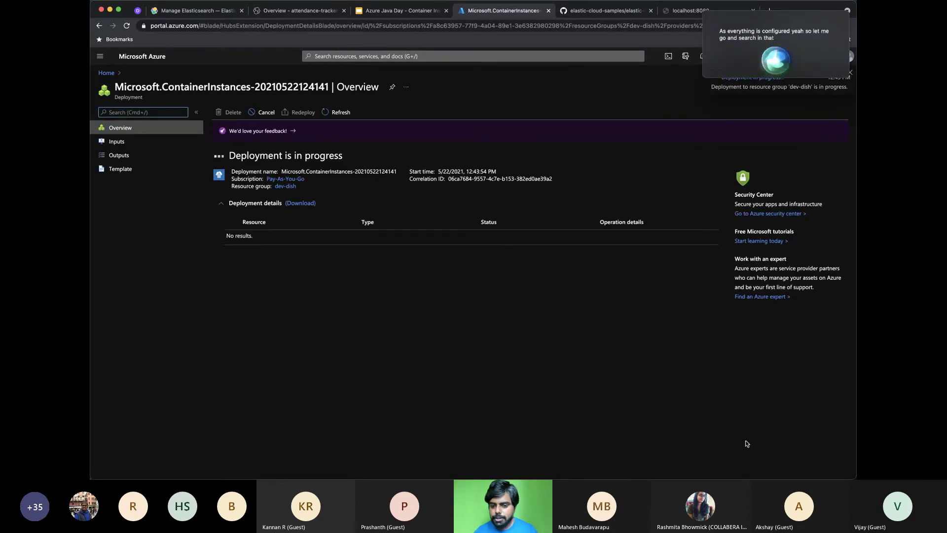
Dismiss the Siri panel and watch the deployment until the student container group shows Created
left_click(705, 12)
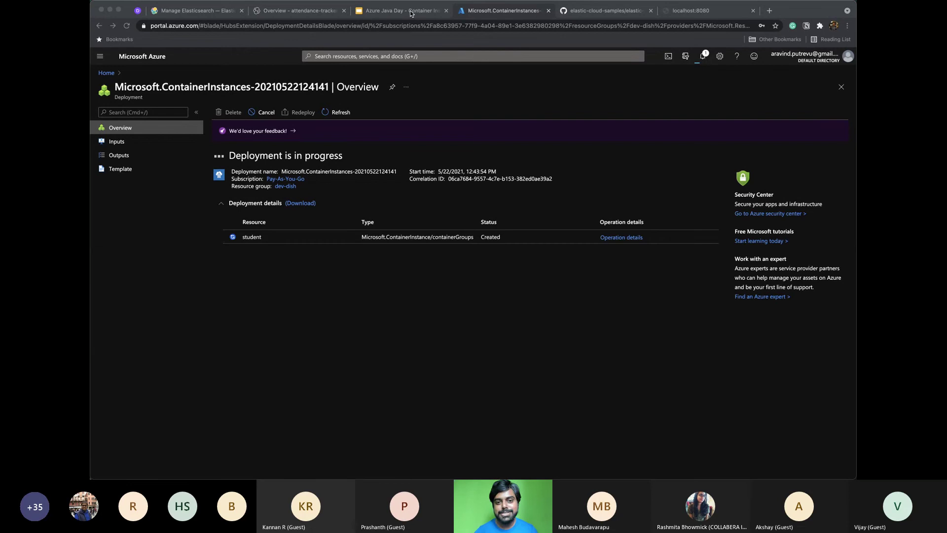
In Postman, close the localhost:8080 request without saving and bring up the GET request
key("super+Tab")
key("super+Tab")
key("super+Tab")
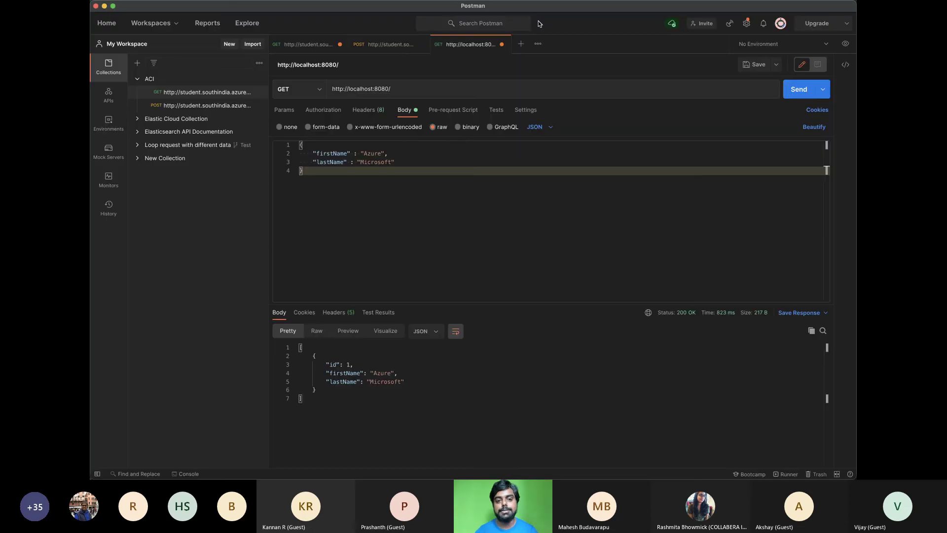
left_click(501, 45)
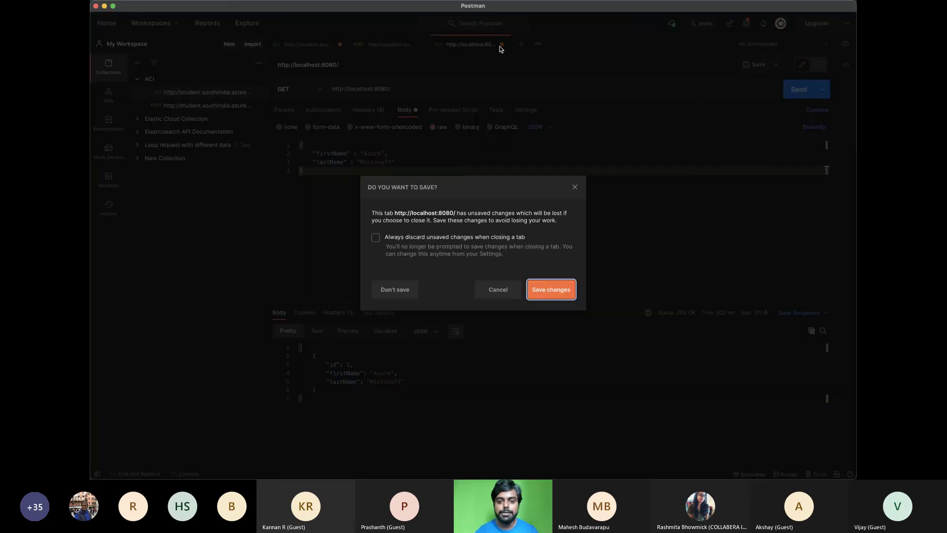
left_click(395, 291)
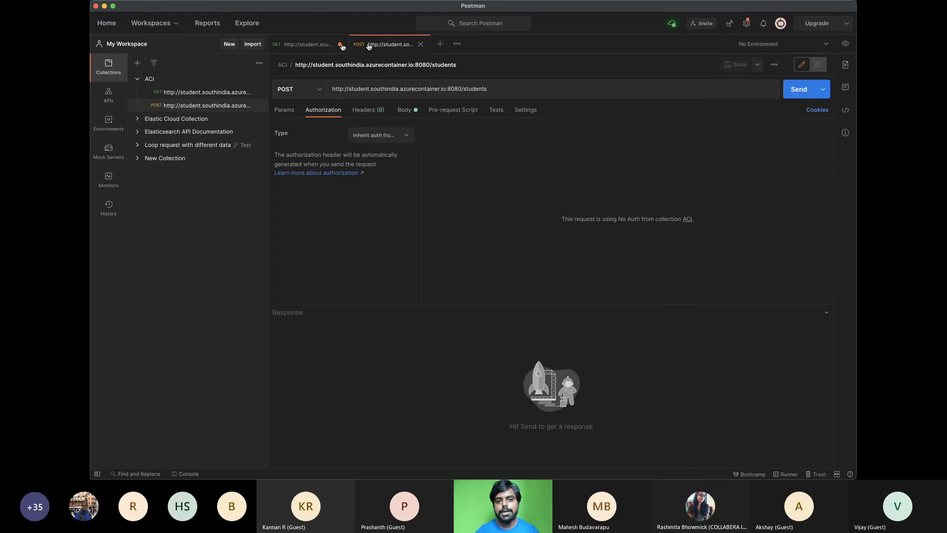
left_click(305, 46)
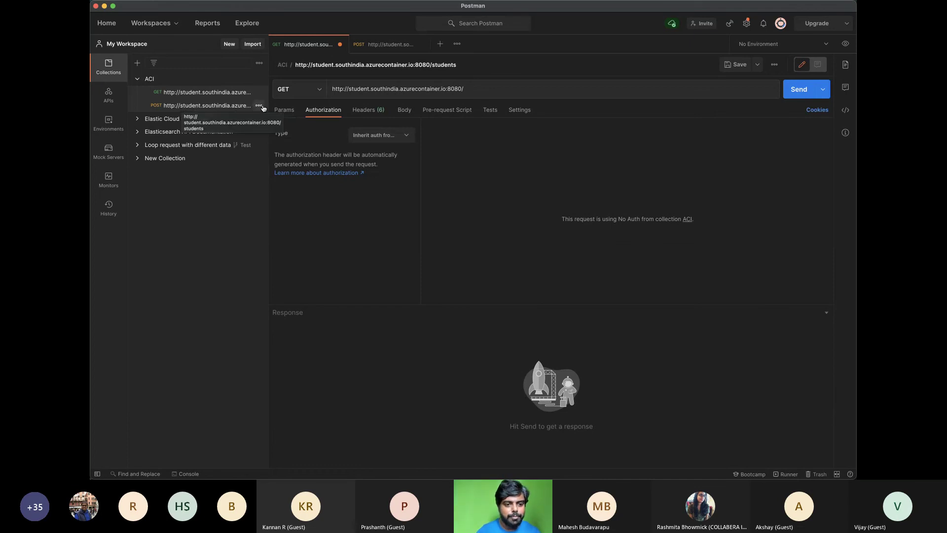
Delete the POST students request from the ACI collection
left_click(258, 105)
left_click(225, 183)
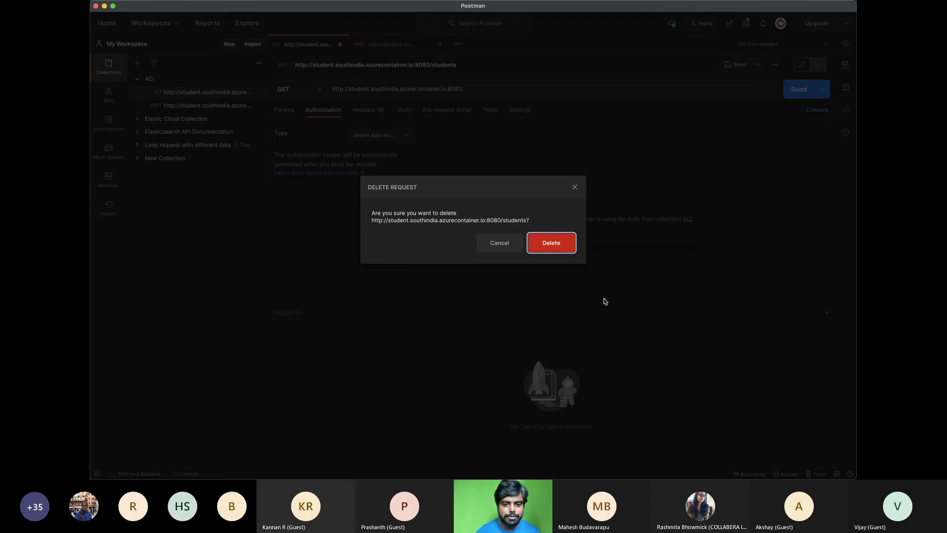
left_click(554, 242)
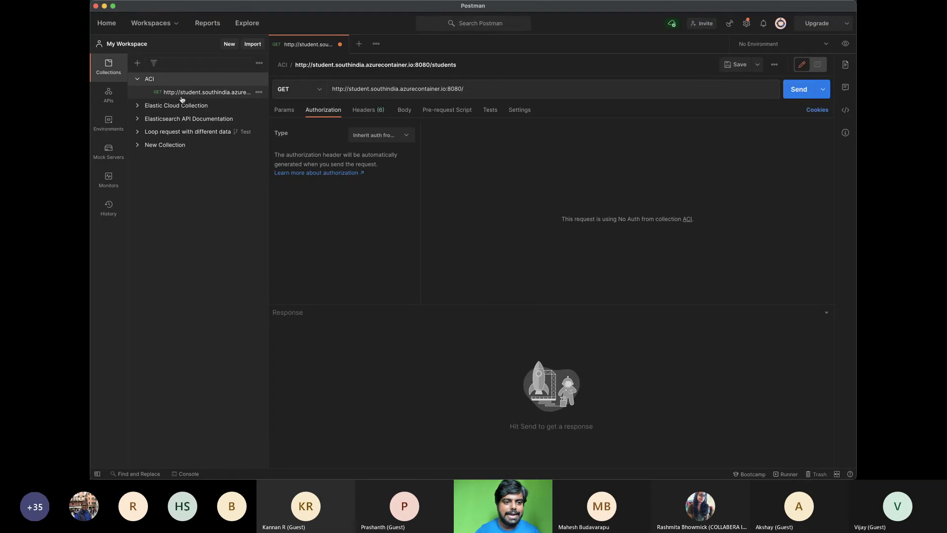
Open the ACI collection runner with 1000 iterations, a 3 ms delay, and variable values not kept
left_click(202, 80)
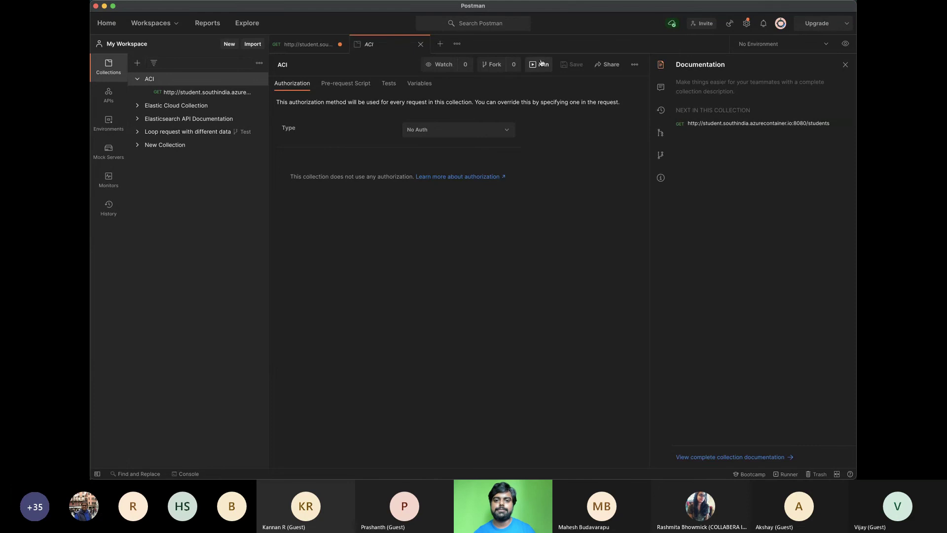
left_click(532, 65)
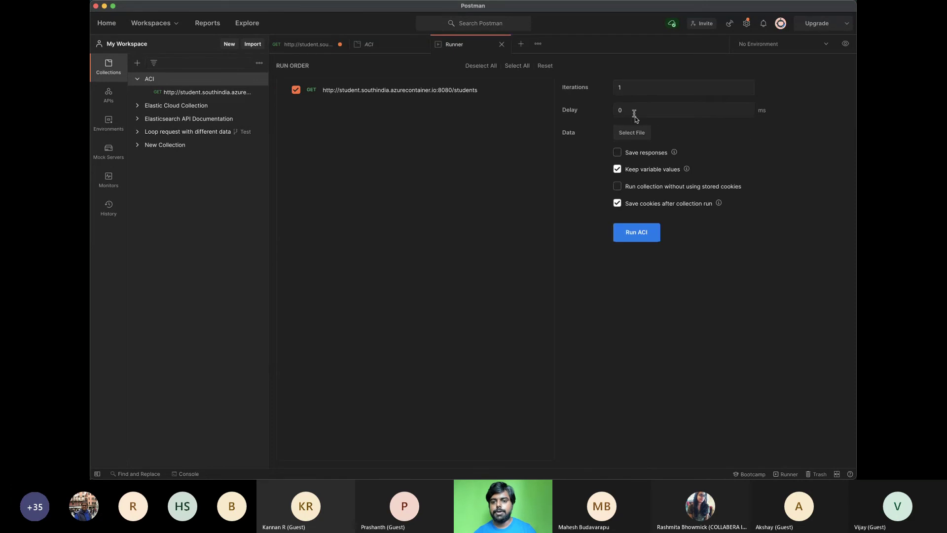
left_click_drag(629, 111, 593, 110)
type("1")
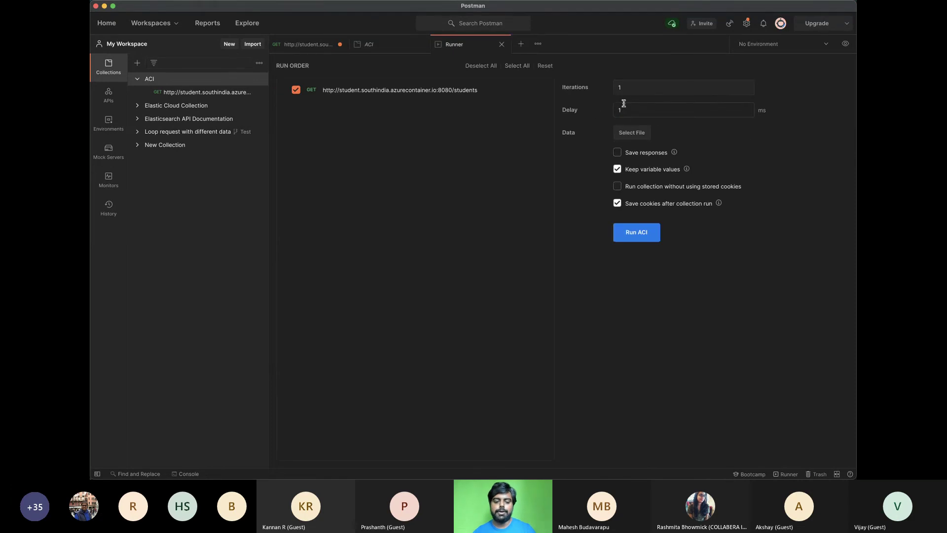
key("BackSpace")
type("2")
left_click(631, 92)
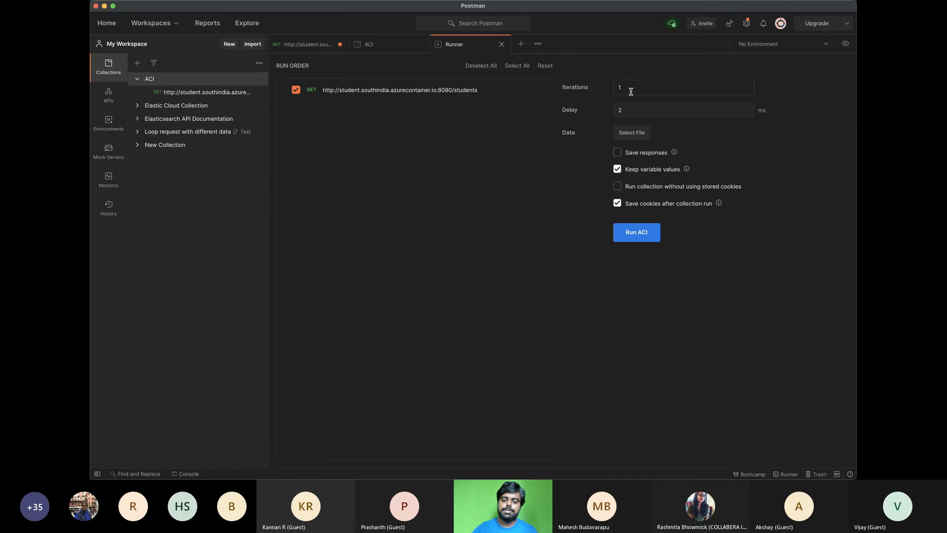
type("000")
left_click(626, 112)
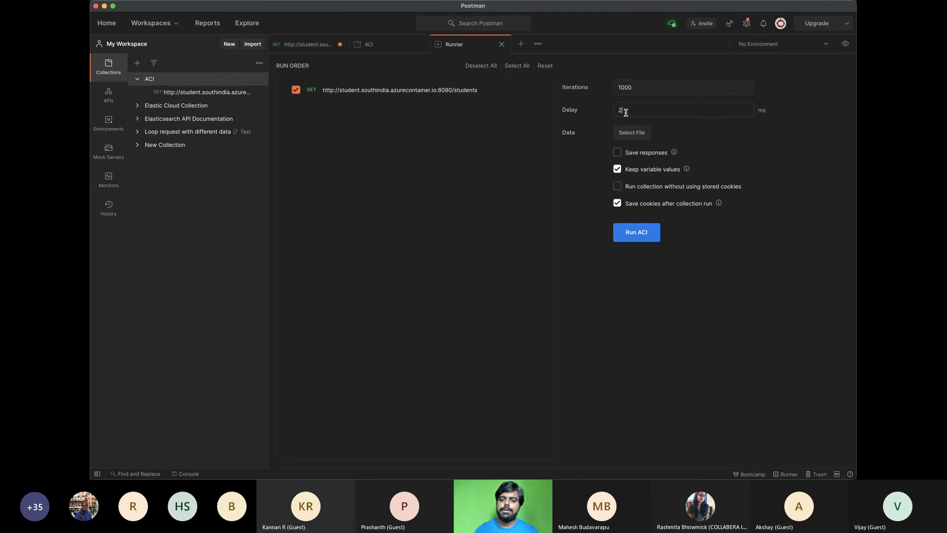
type("3")
left_click(653, 91)
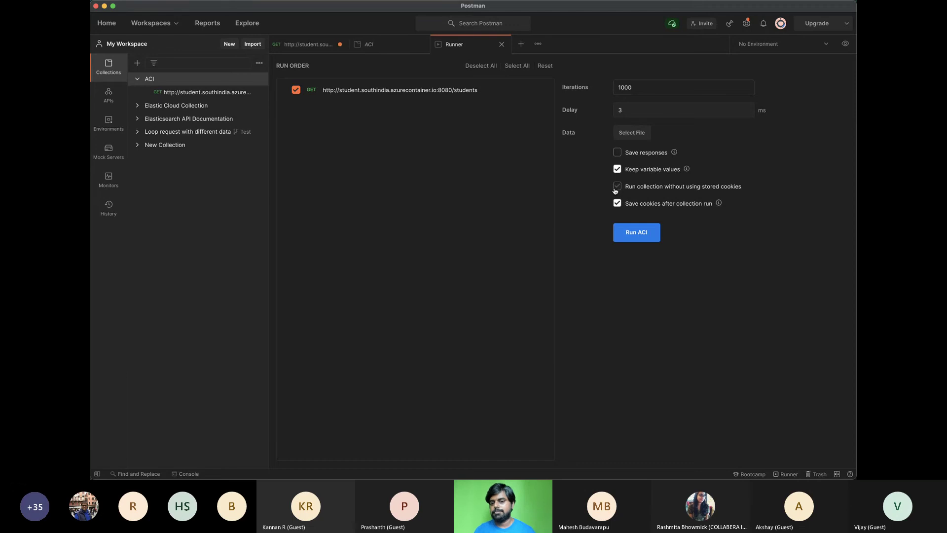
left_click(618, 169)
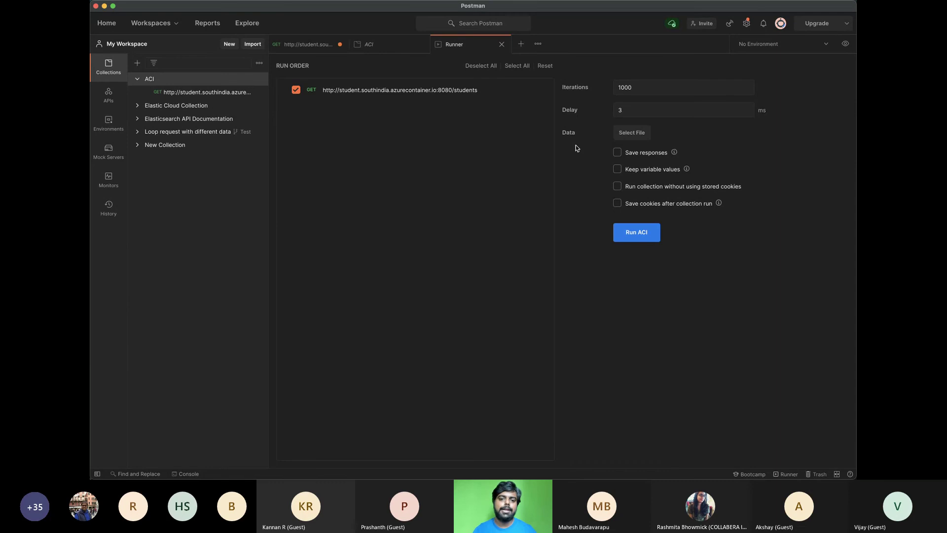
key("super+Tab")
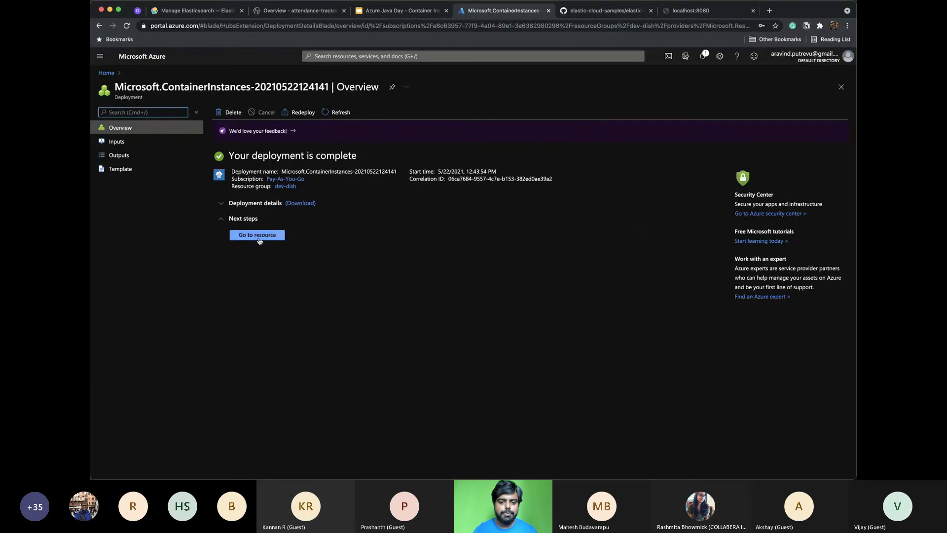
Open the student container instance and load its public FQDN on port 8080 in the browser
left_click(257, 236)
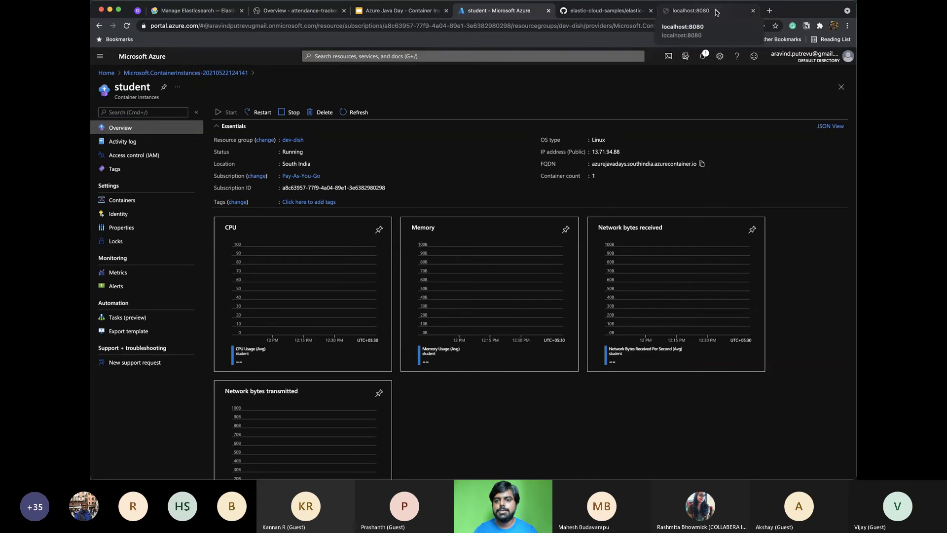
left_click(667, 12)
left_click(634, 26)
type("azurejavadays.southindia.azurecontainer.io")
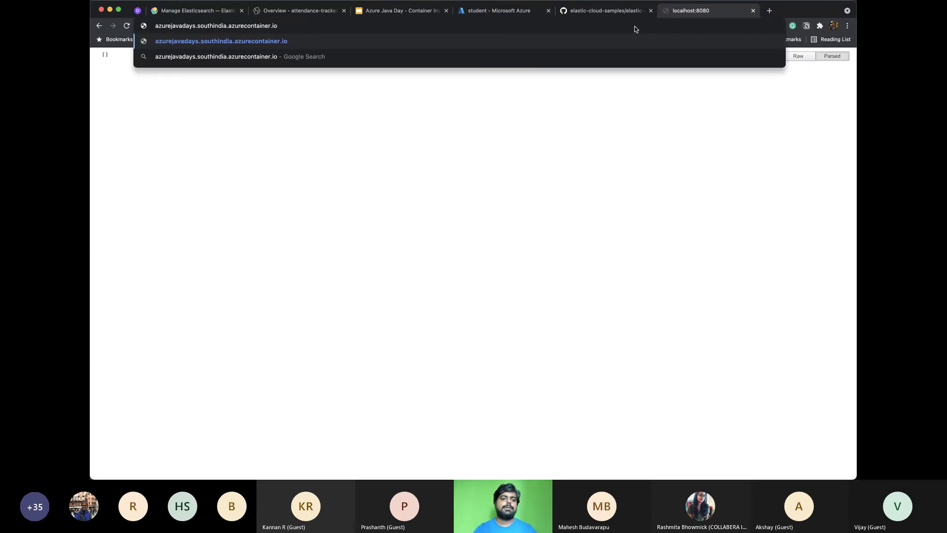
type(":8080")
key("Return")
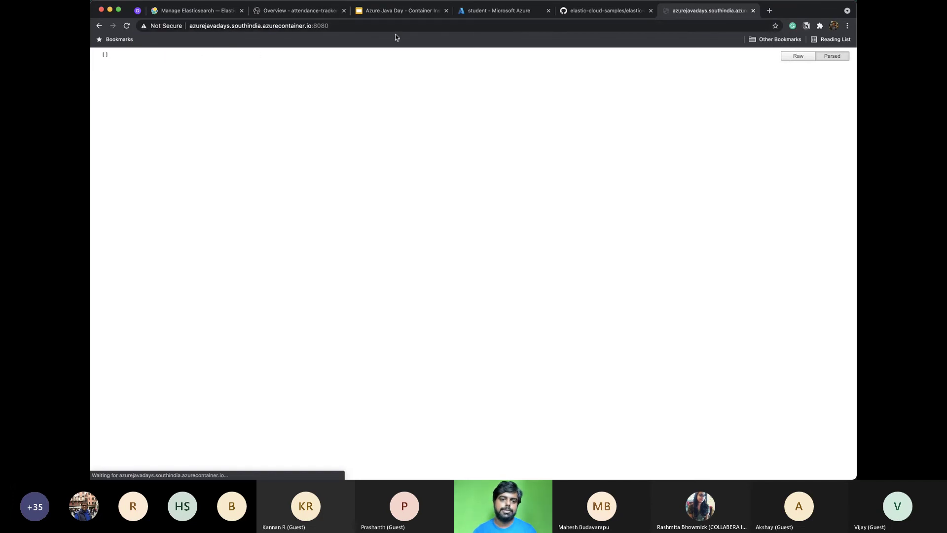
Return to Postman and bring up the saved request's tab
key("super+Tab")
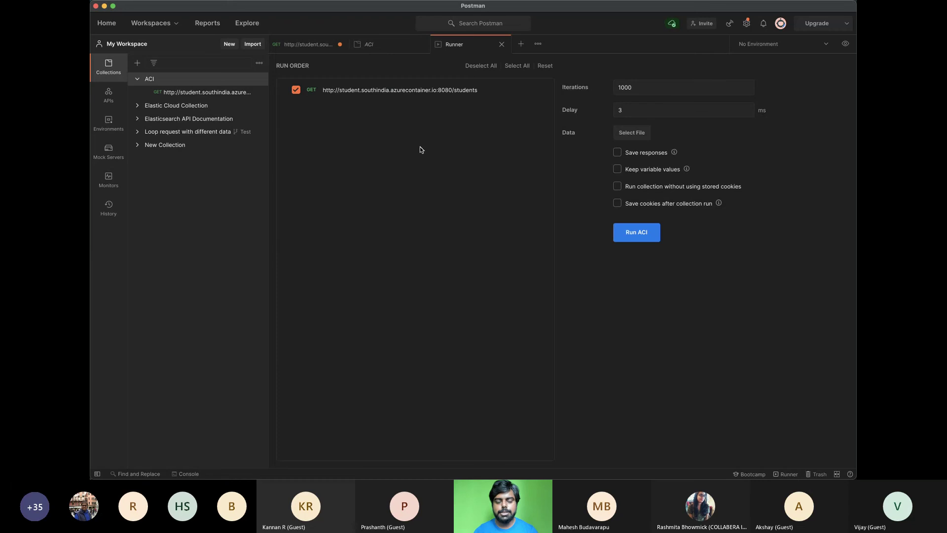
key("super+Tab")
key("Escape")
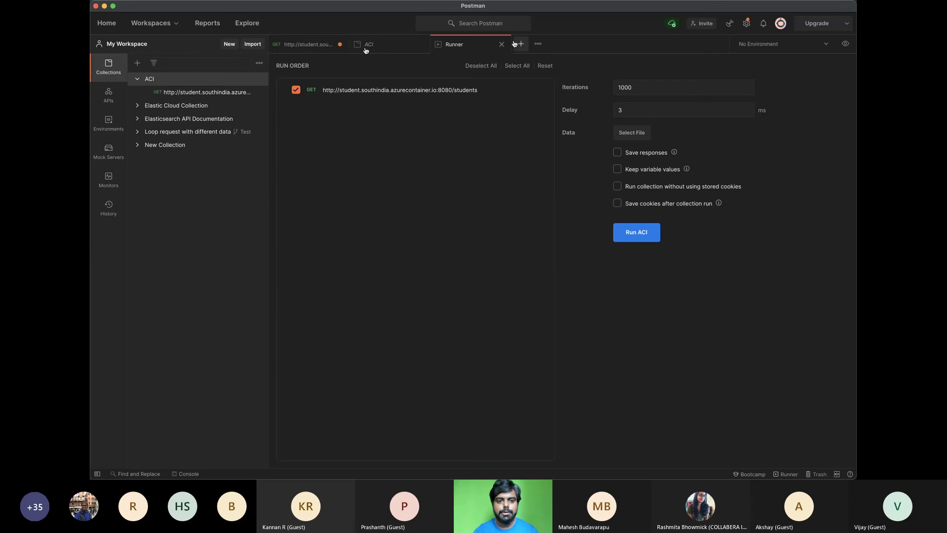
left_click(304, 41)
Change the request to POST with a raw JSON body holding firstName and lastName fields
left_click(291, 88)
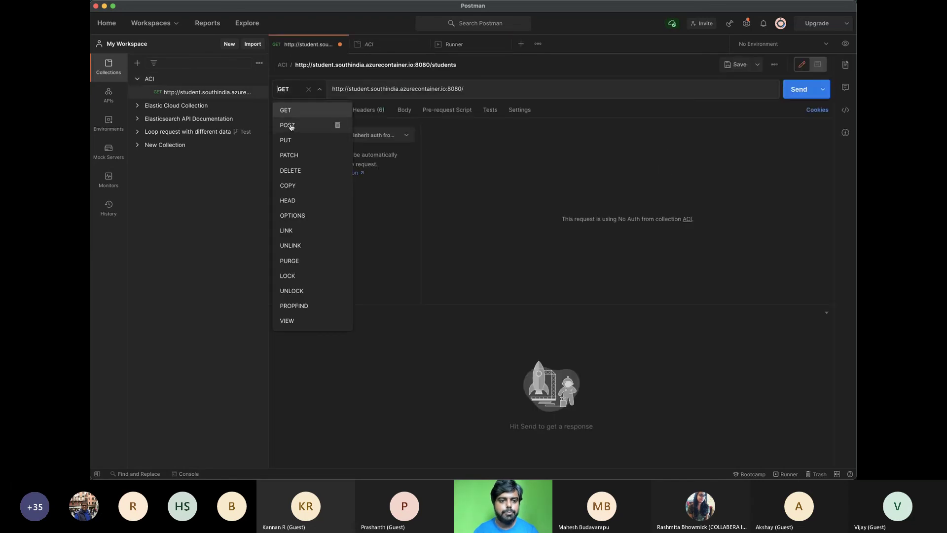
left_click(294, 126)
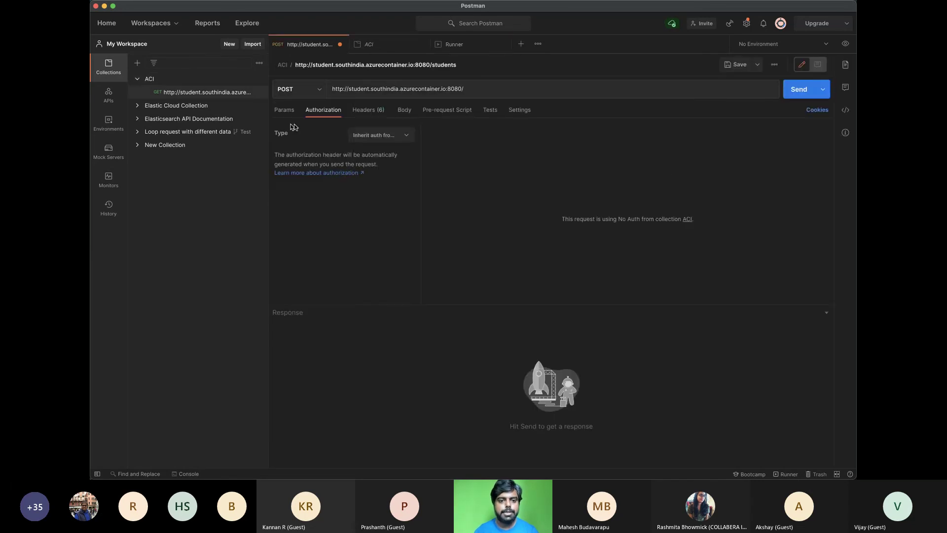
left_click(401, 110)
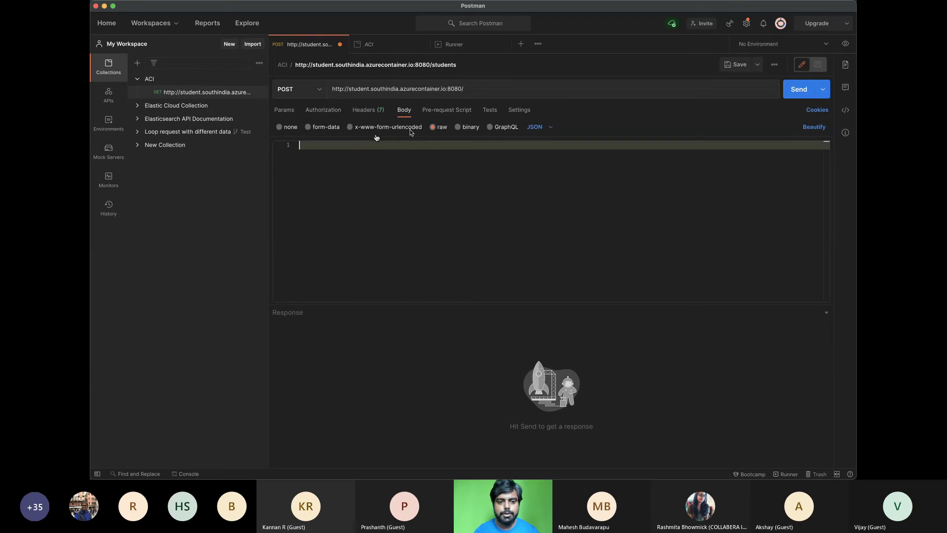
type("{")
key("Return")
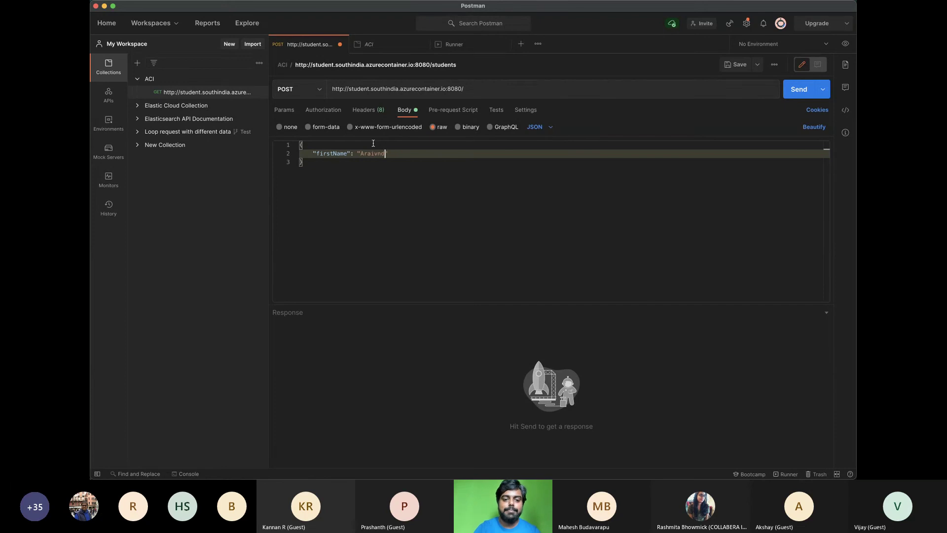
key("Return")
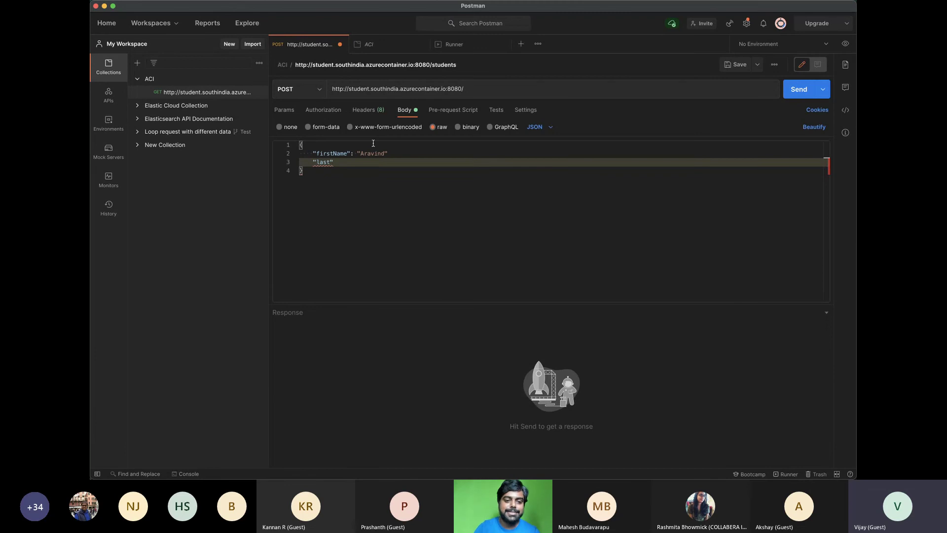
type("lastNmae")
key("BackSpace")
key("BackSpace")
key("BackSpace")
key("BackSpace")
type("Name")
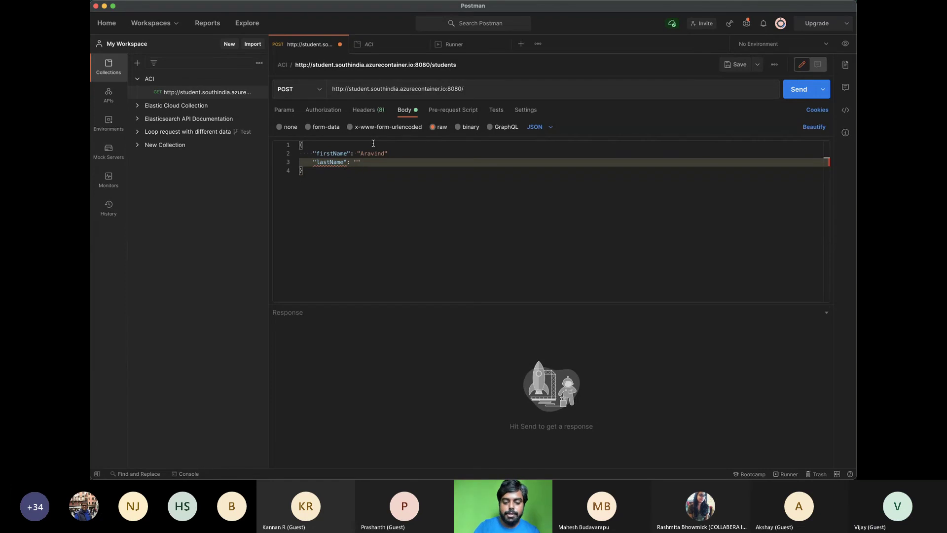
key("Up")
key("End")
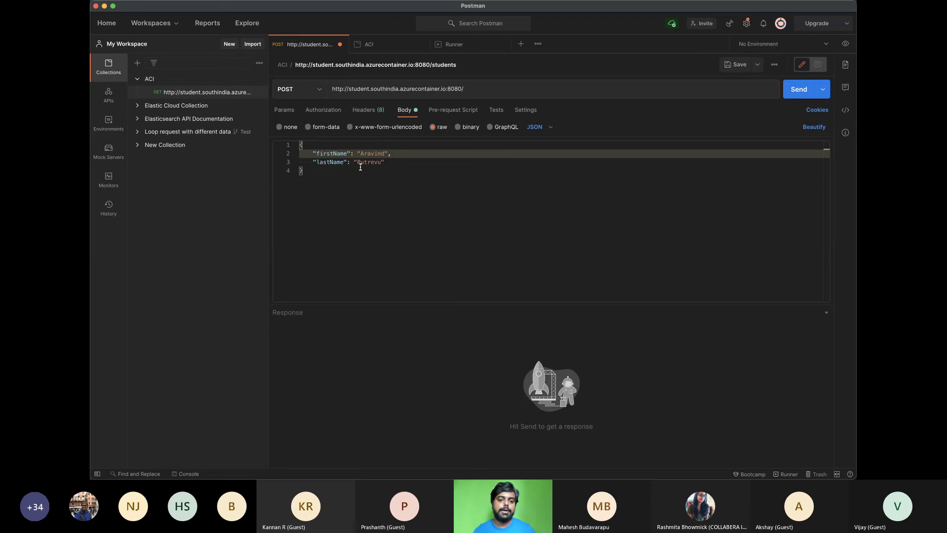
left_click(411, 170)
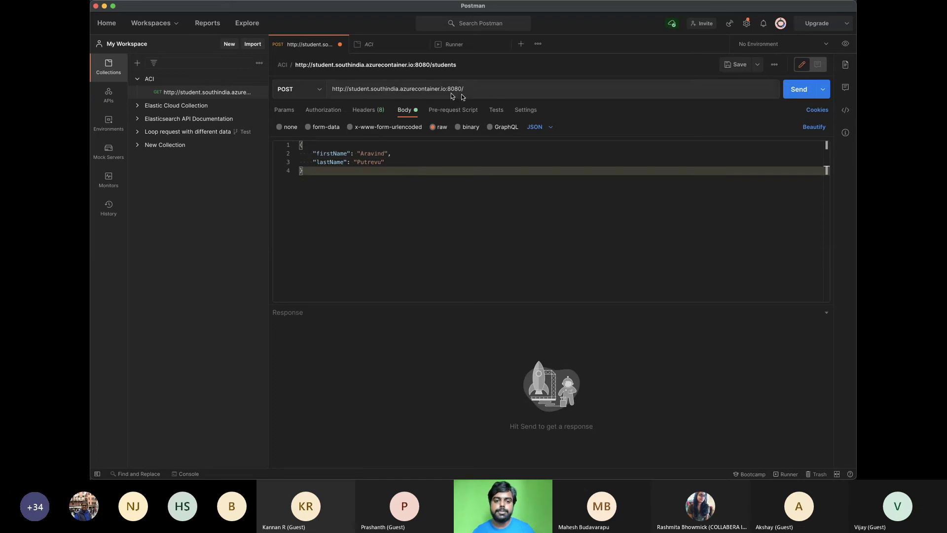
Append students to the request URL and try sending the POST
left_click(530, 87)
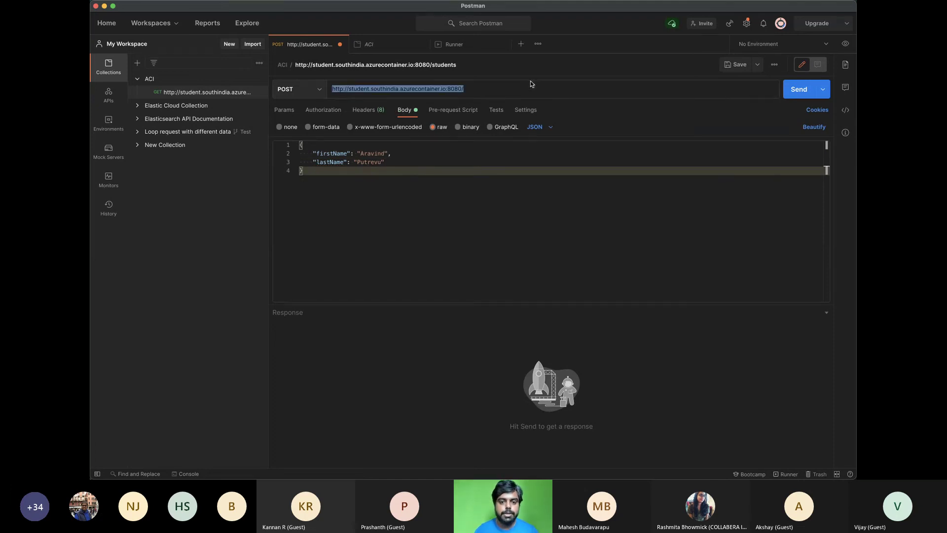
type("stude")
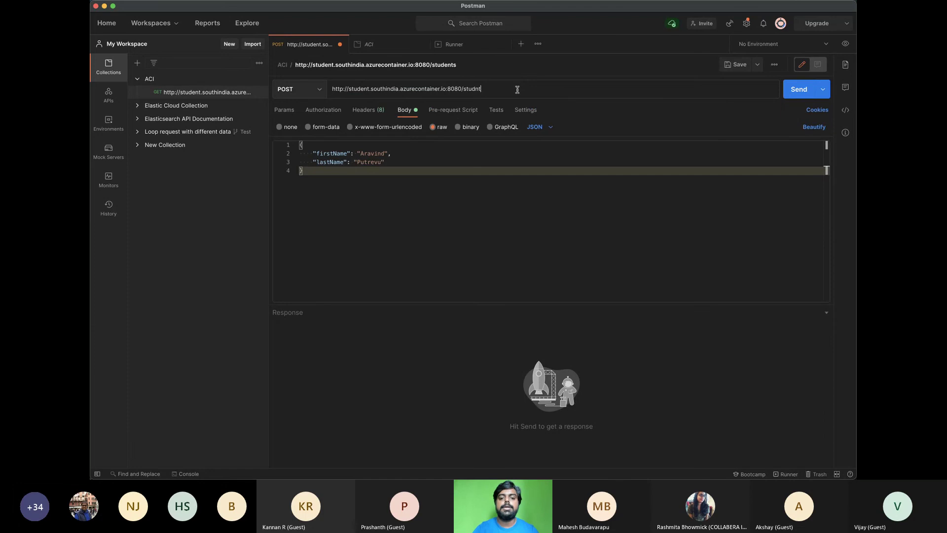
type("nts")
left_click(538, 282)
left_click(786, 94)
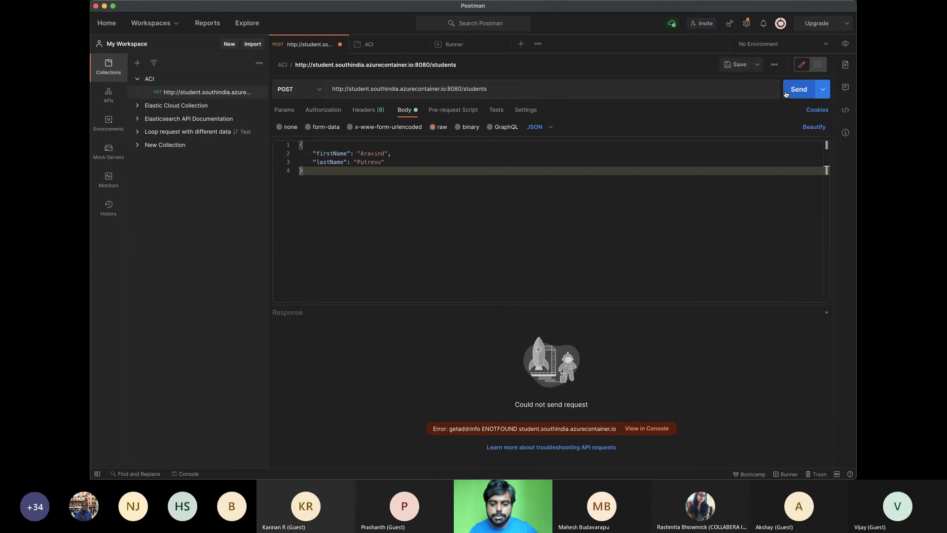
left_click(368, 87)
type("s")
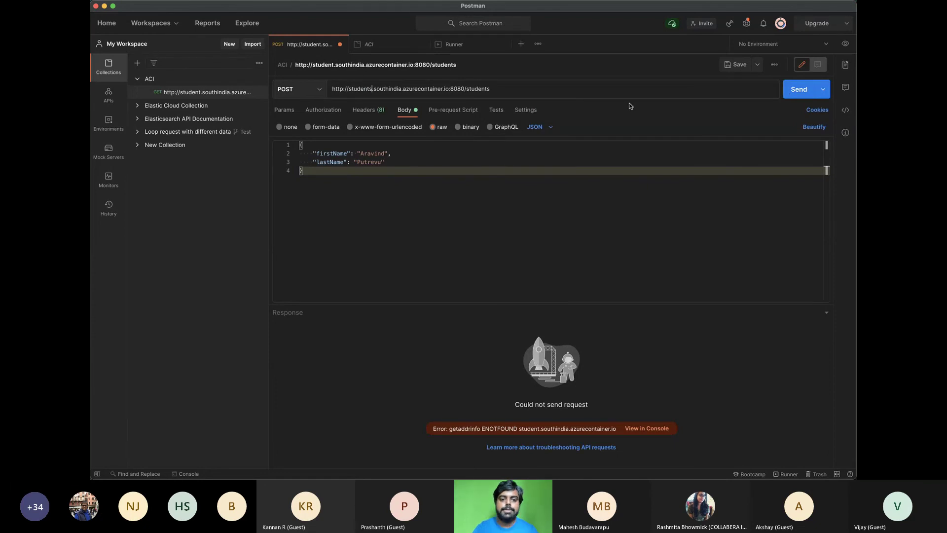
left_click(796, 94)
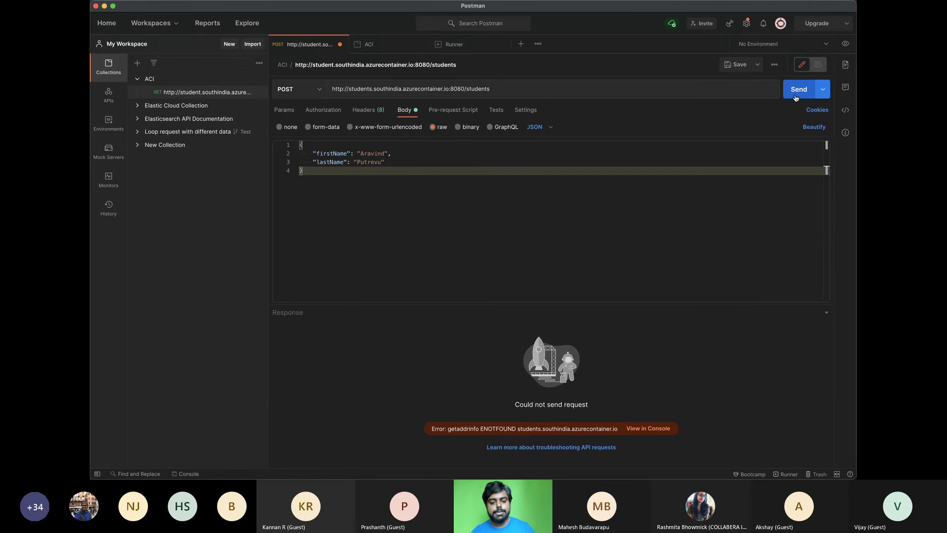
Replace the URL host with azurejavadays copied from the browser and resend, getting 201 Created with id 1
key("super+Tab")
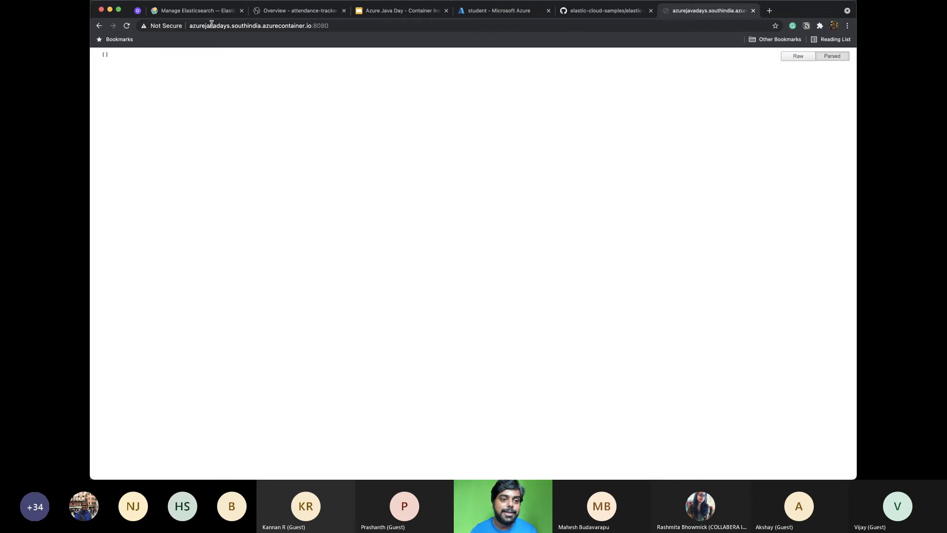
double_click(211, 24)
key("super+c")
key("super+Tab")
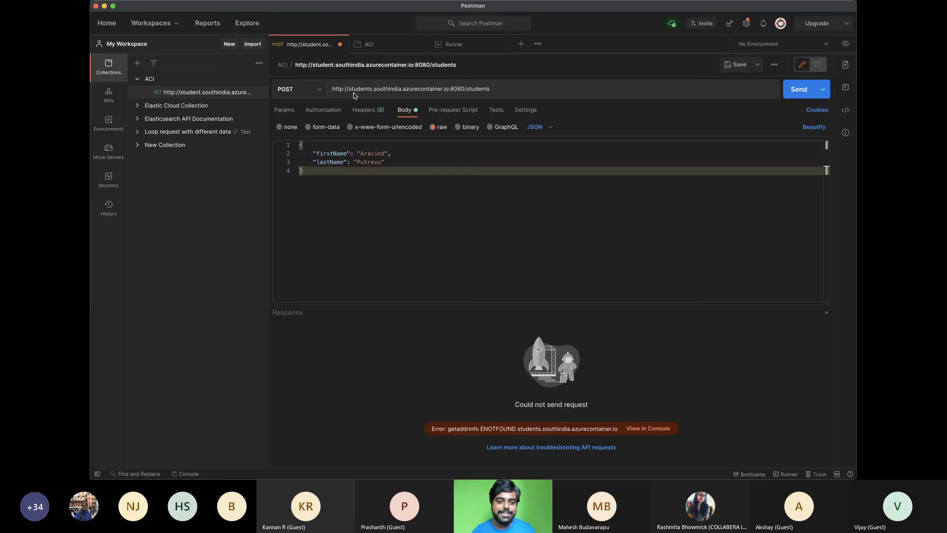
double_click(357, 89)
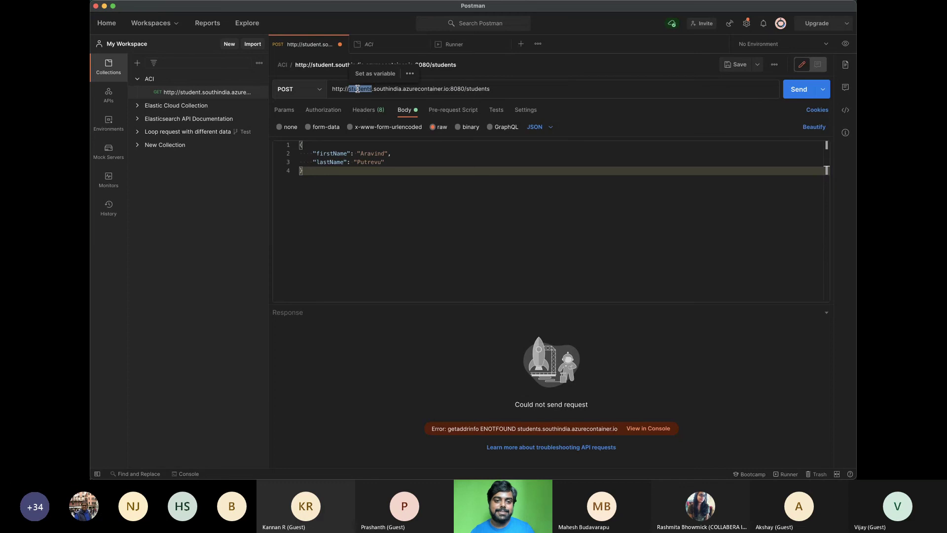
key("super+v")
left_click(790, 94)
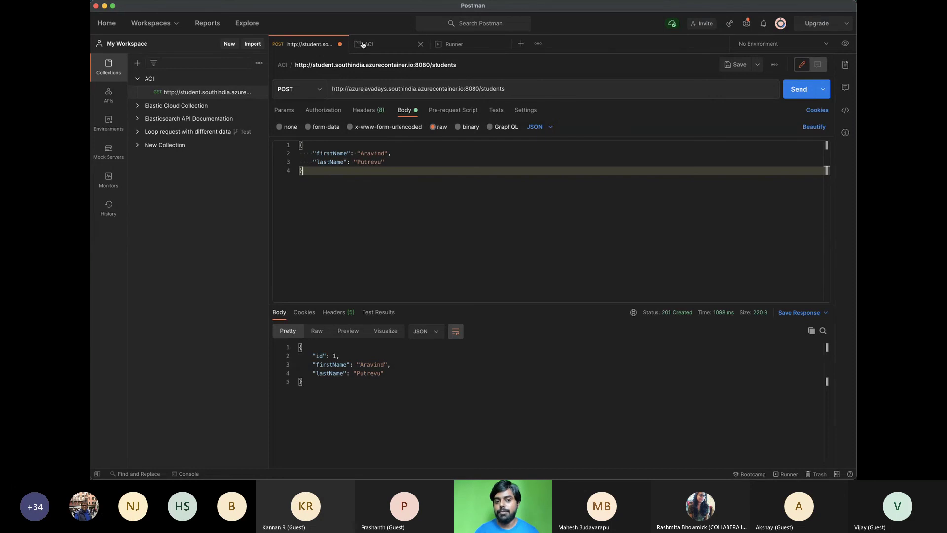
left_click(454, 44)
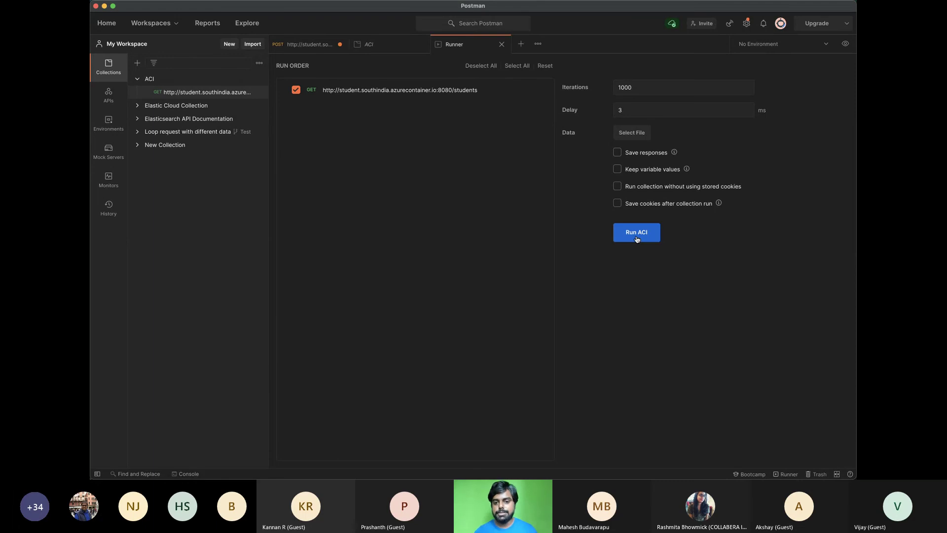
Start the 1000-iteration ACI collection run, then stop it and return to the POST request
left_click(636, 236)
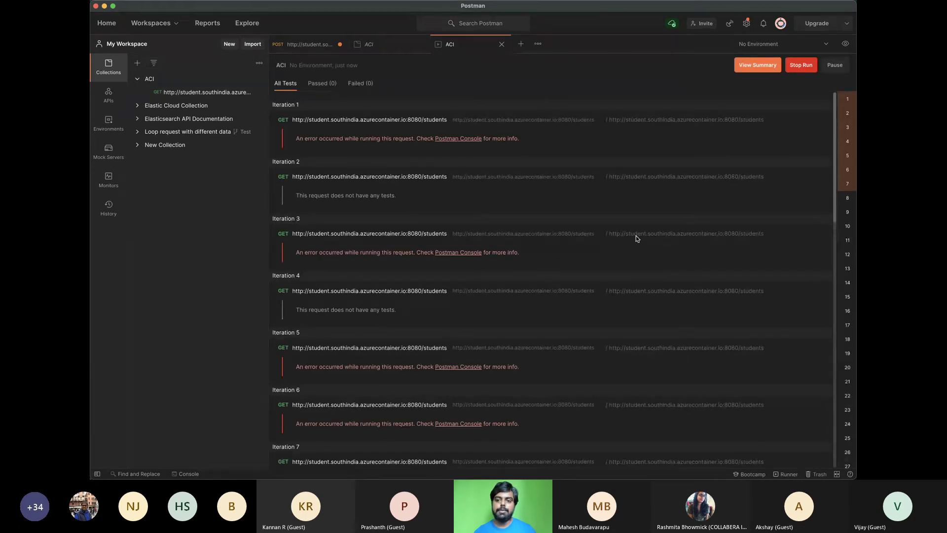
left_click(801, 65)
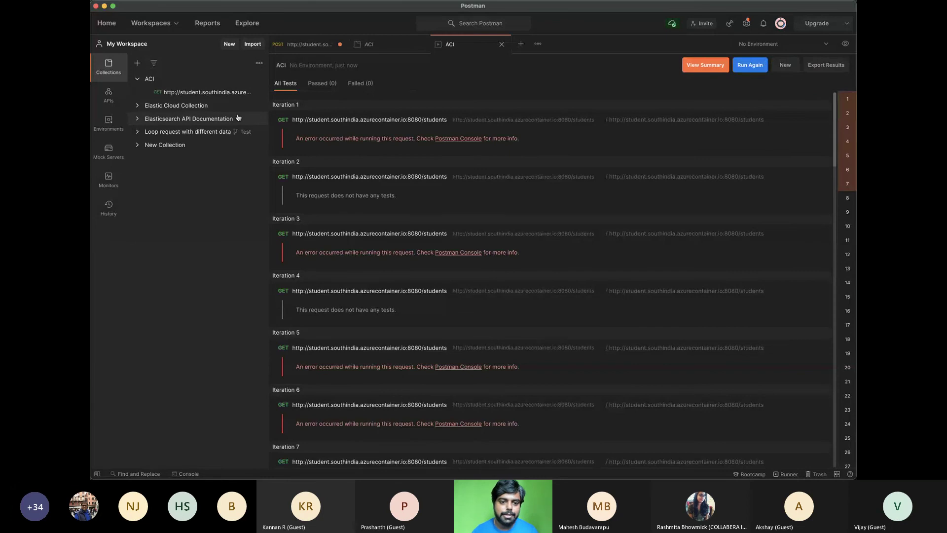
left_click(208, 91)
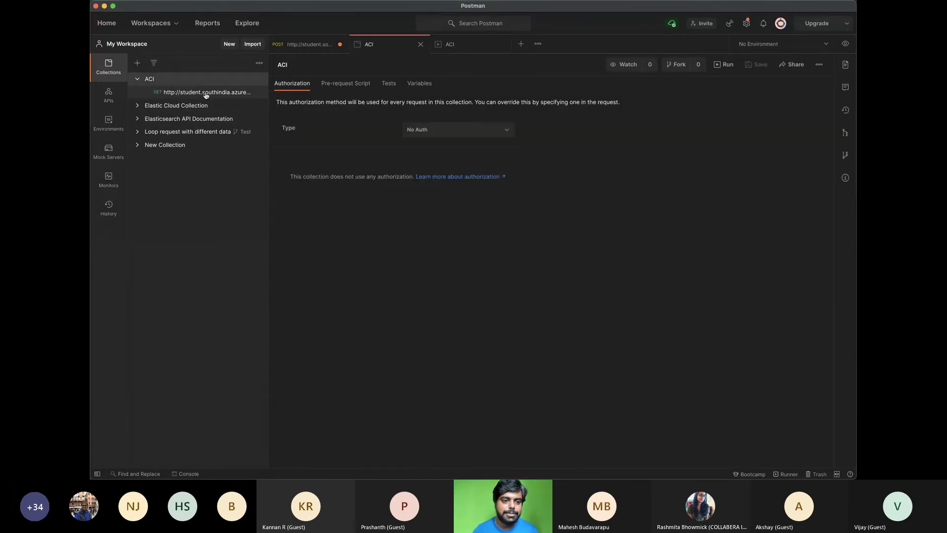
Close the previous run's results tab and save the POST students request
left_click(400, 47)
left_click(486, 44)
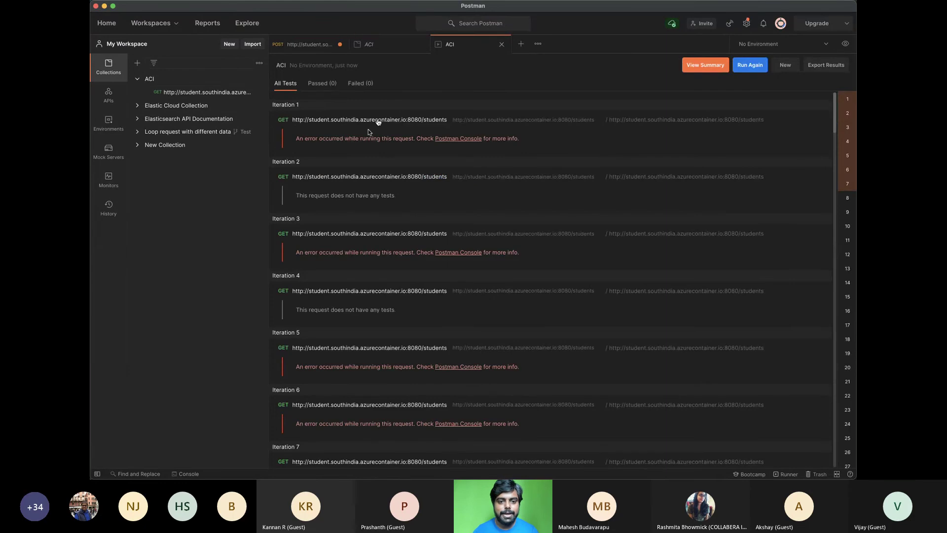
left_click(502, 44)
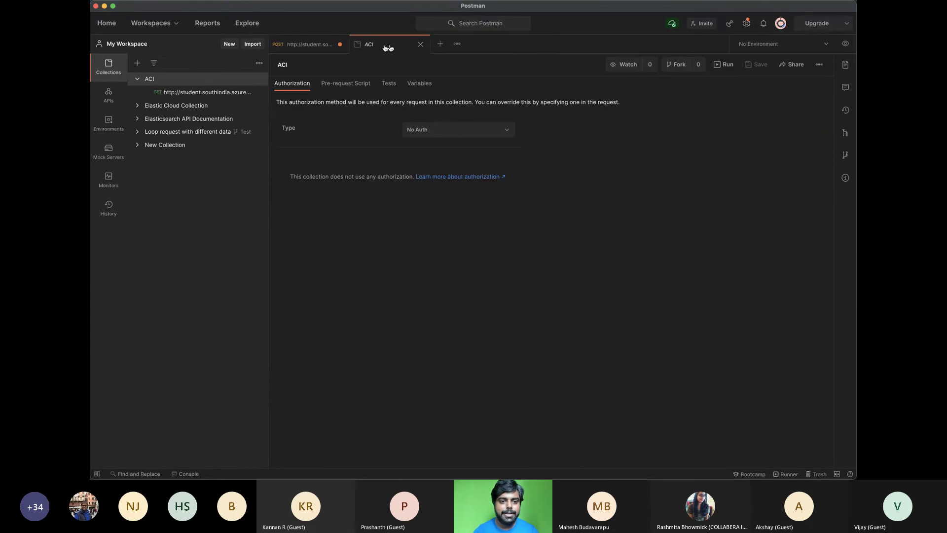
left_click(225, 94)
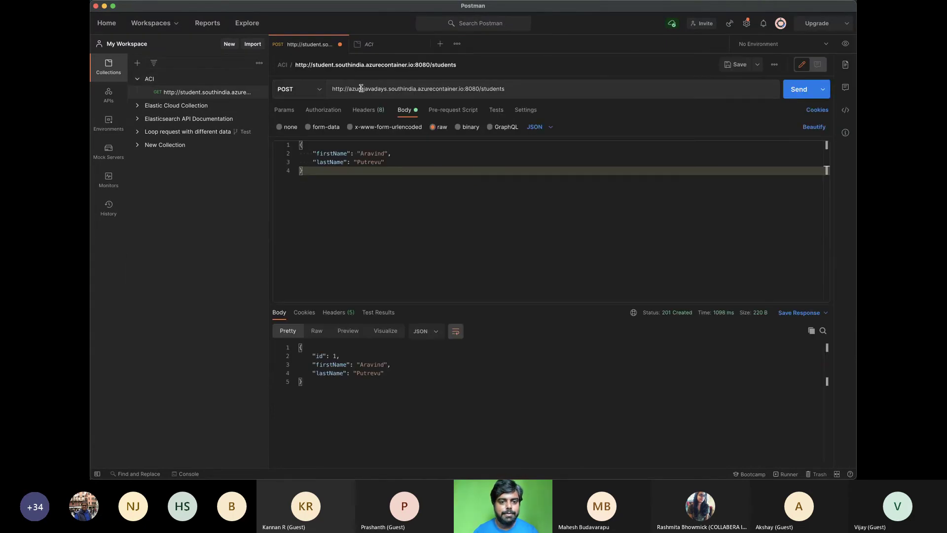
left_click(739, 71)
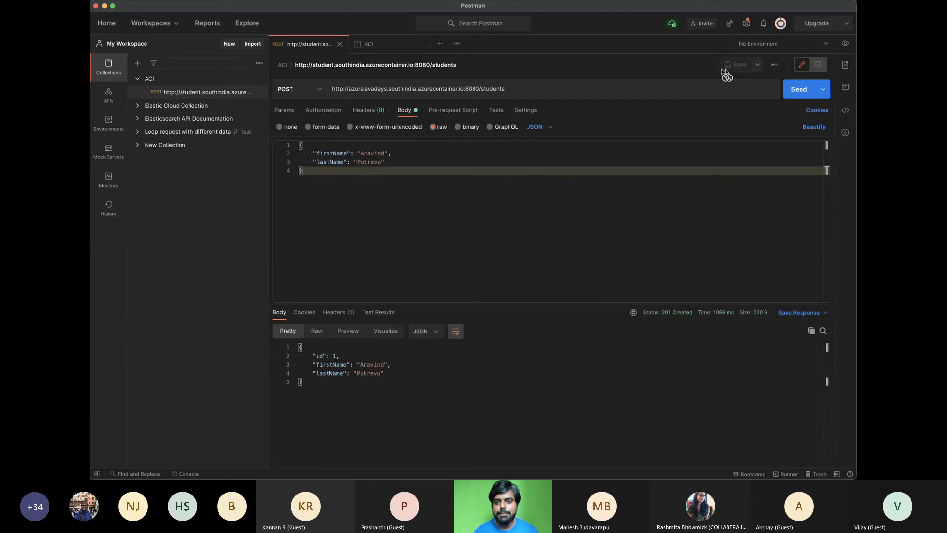
Set up an ACI collection run with a 3 ms delay and variable persistence and cookie saving off
left_click(164, 86)
left_click(713, 64)
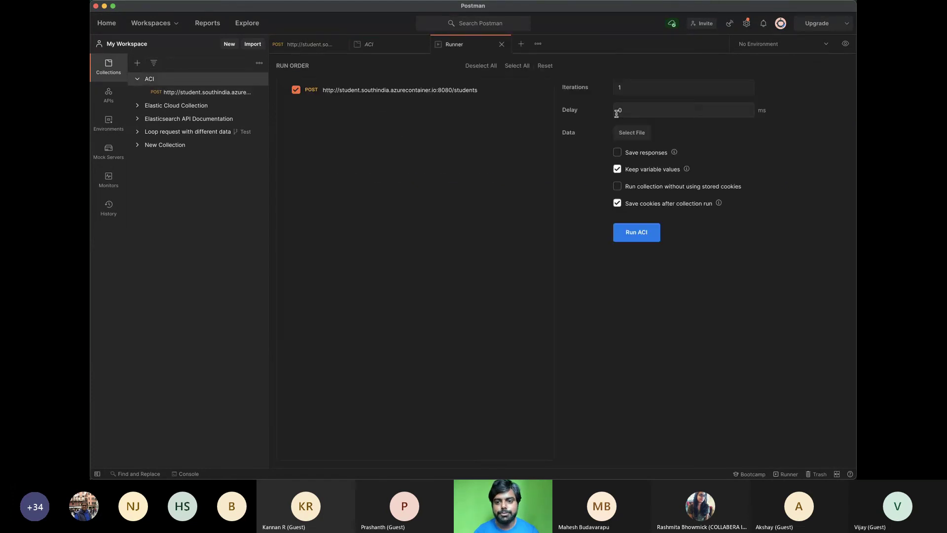
left_click(635, 88)
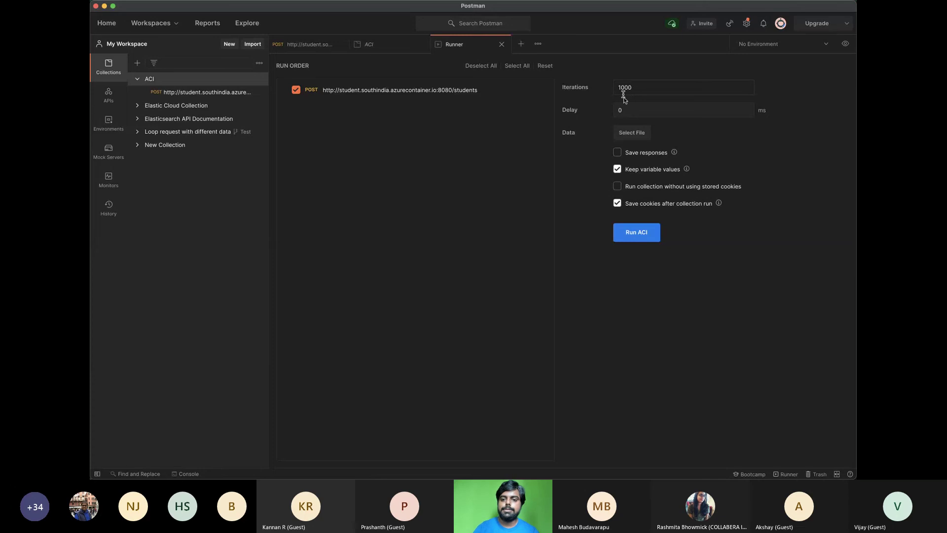
left_click(629, 111)
type("3")
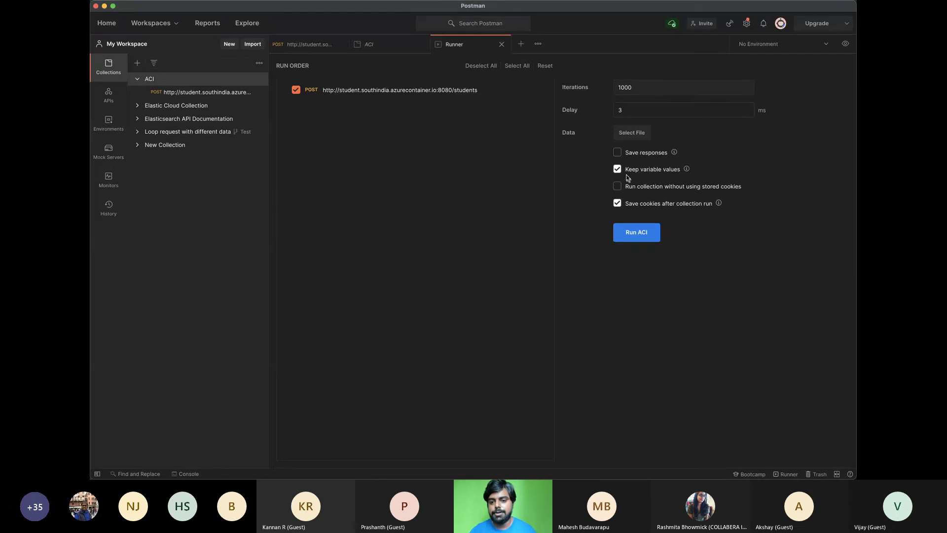
left_click(617, 170)
left_click(617, 203)
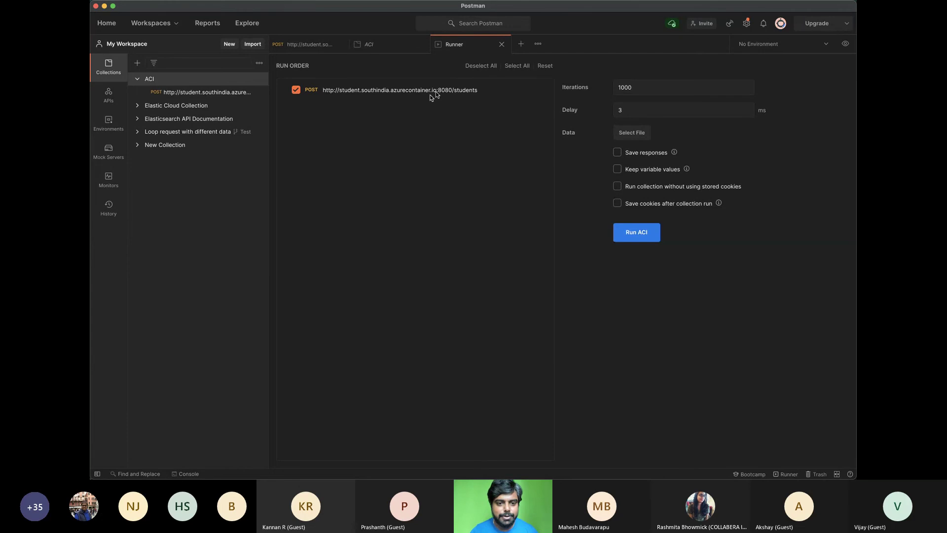
Make the student request a bodiless GET without the 'students' path, send it, and save it
left_click(223, 94)
left_click(309, 88)
left_click(296, 107)
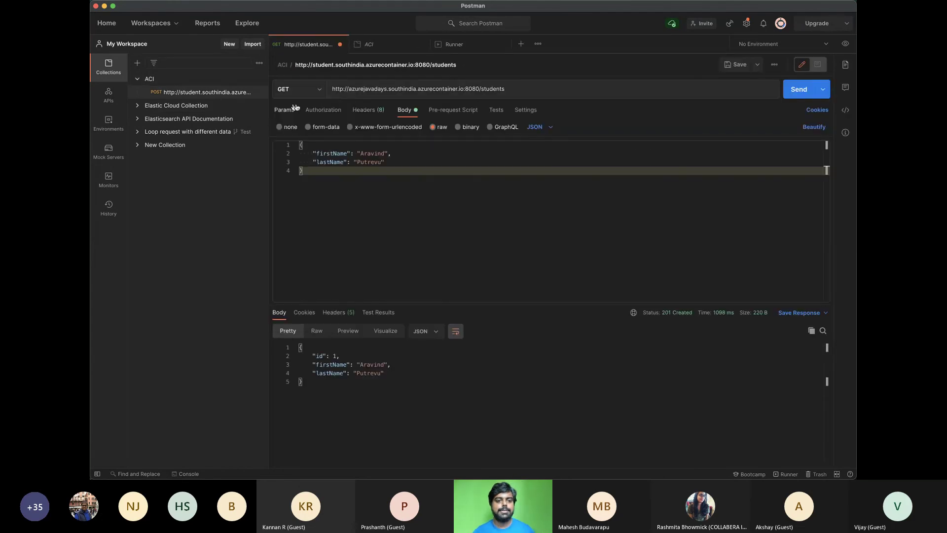
key("BackSpace")
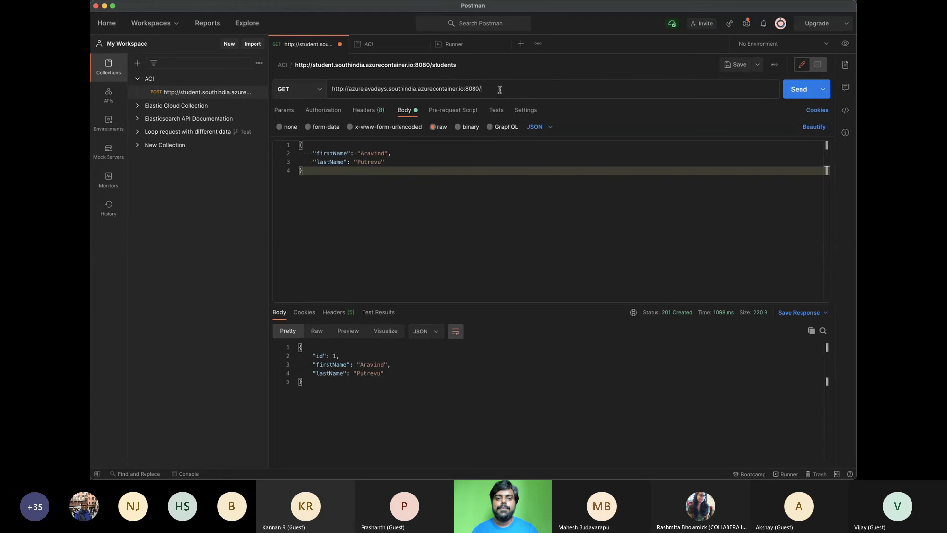
left_click(290, 128)
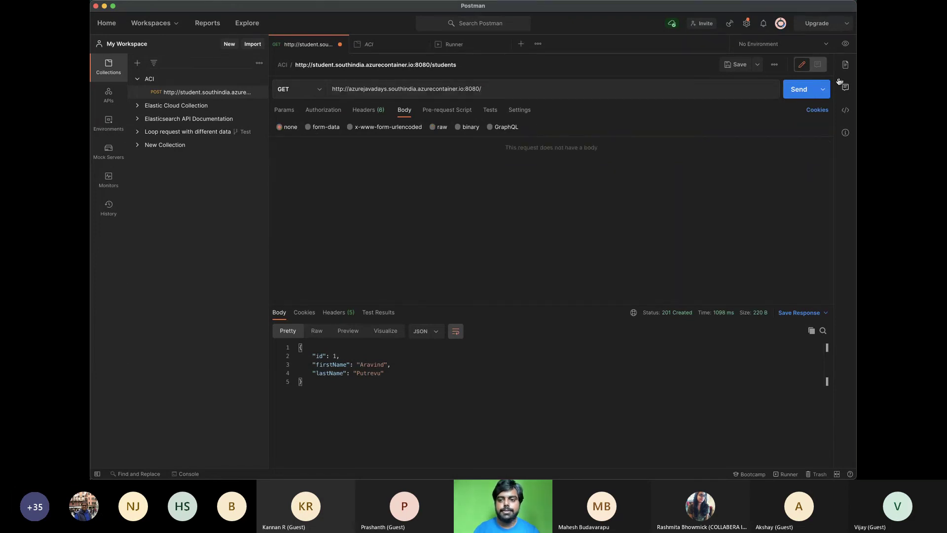
left_click(799, 90)
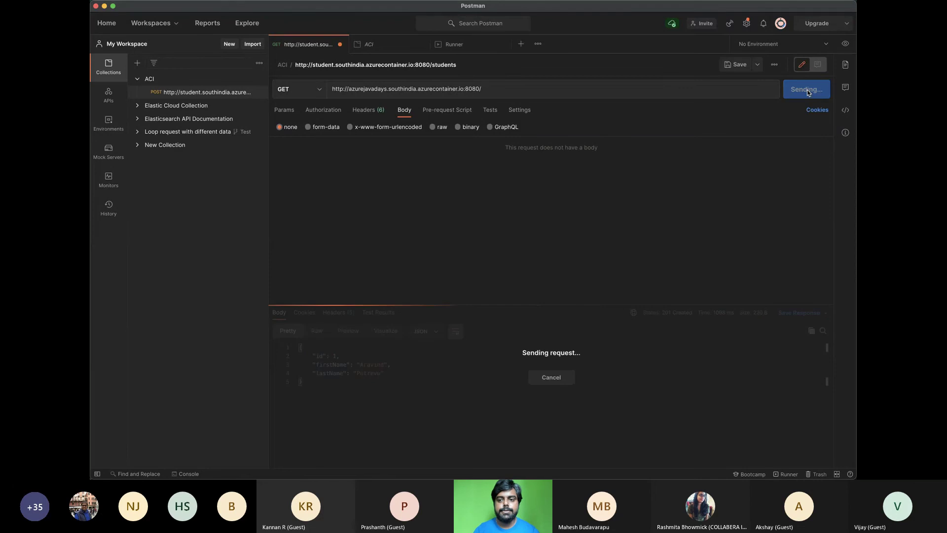
left_click(735, 65)
Run the ACI collection for 1000 iterations with a 3 ms delay, then switch to Chrome
left_click(184, 80)
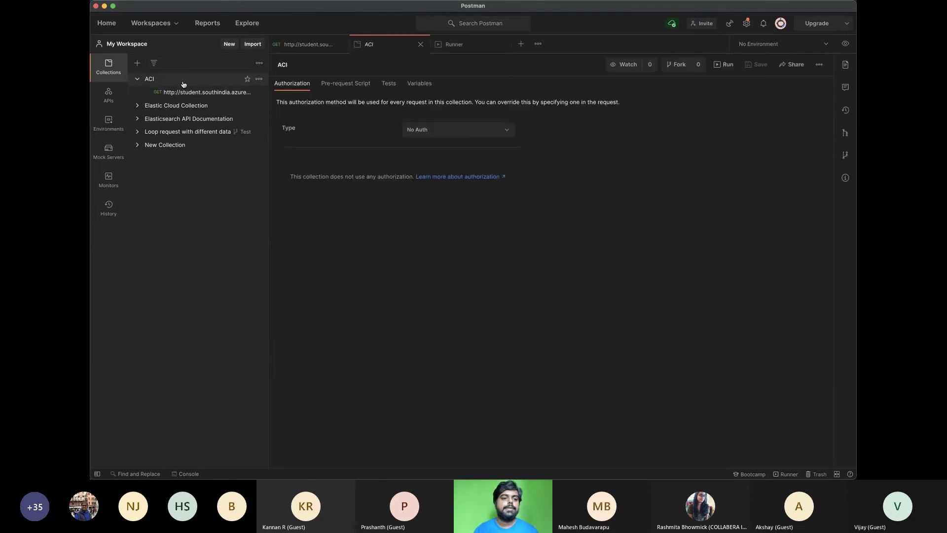
left_click(724, 65)
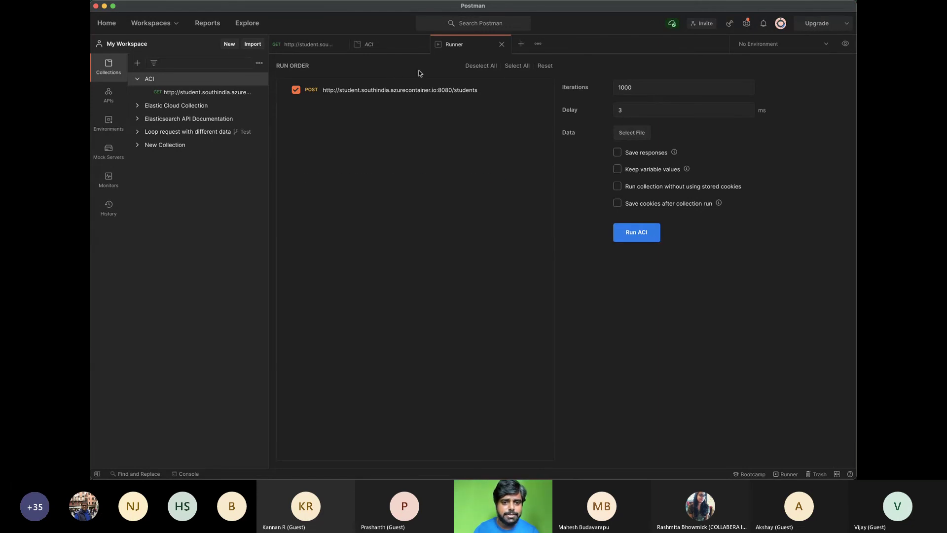
left_click(501, 43)
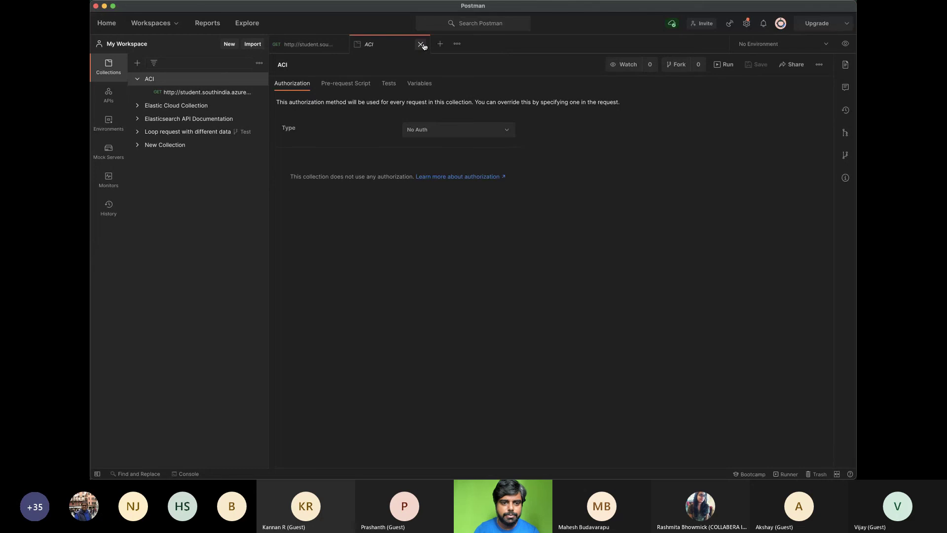
left_click(722, 64)
left_click(669, 93)
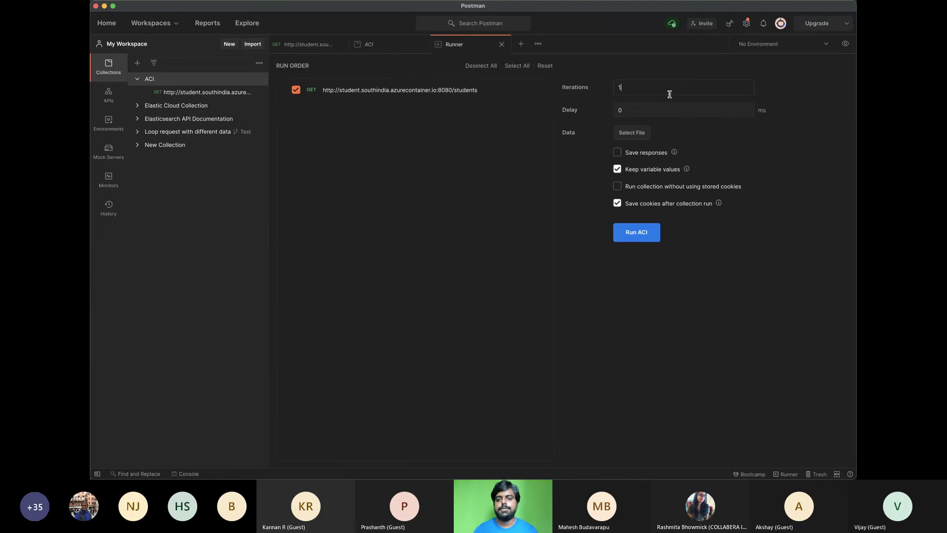
type("000")
left_click(635, 113)
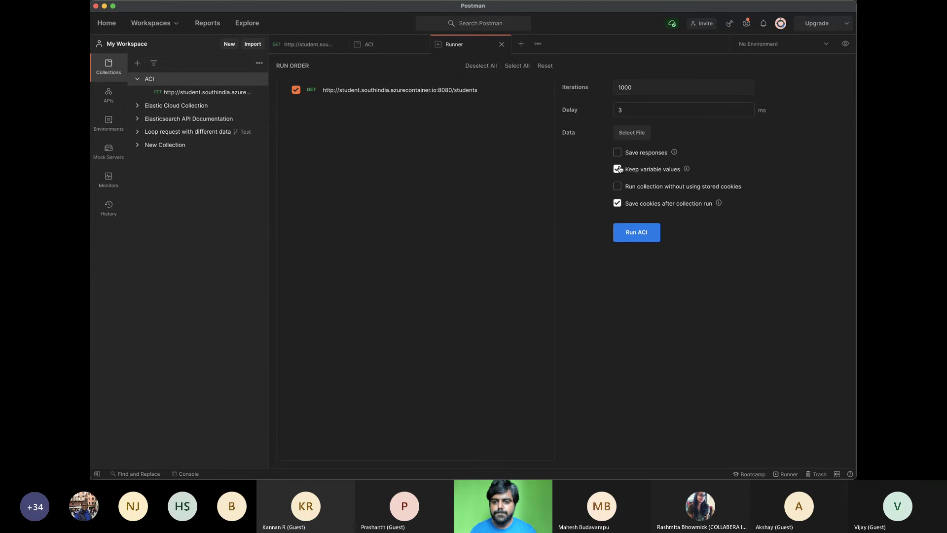
left_click(644, 236)
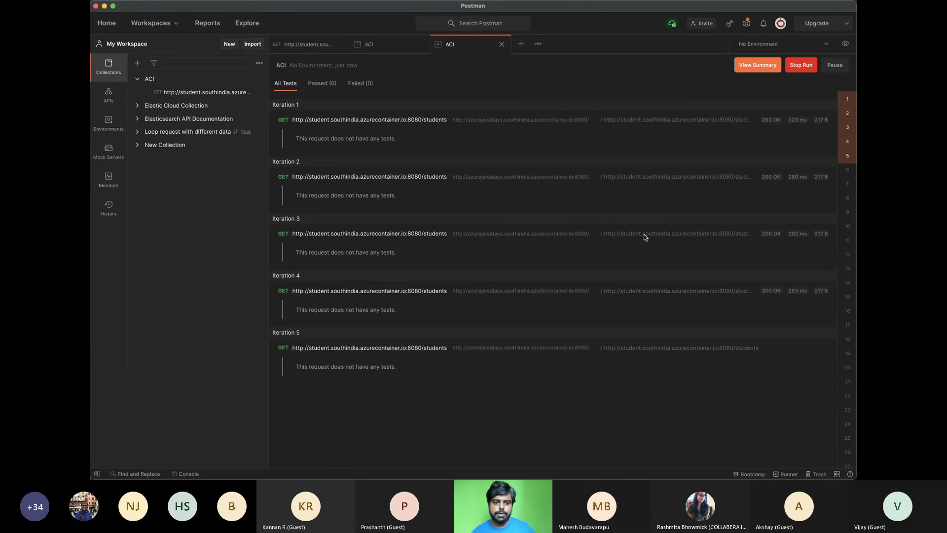
key("super+Tab")
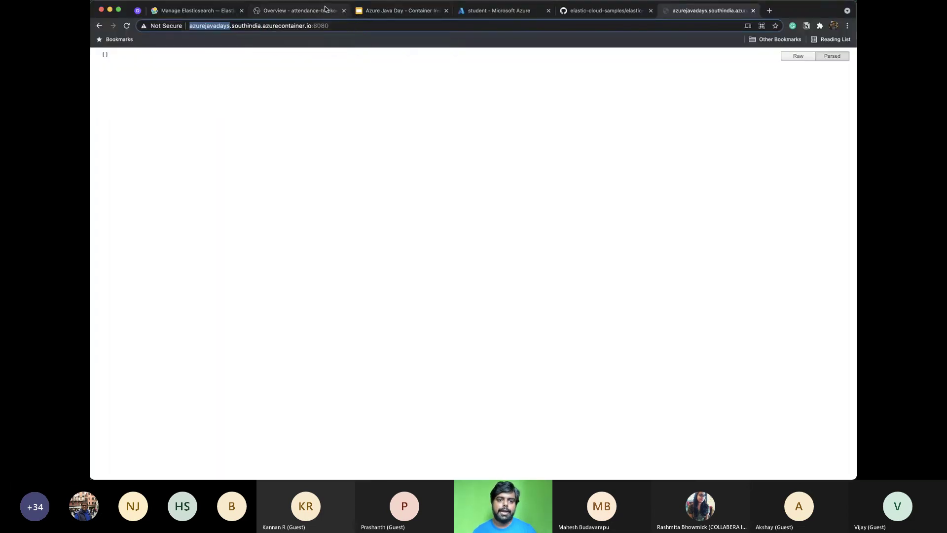
left_click(301, 10)
Refresh the attendance-tracker overview and view its container info: Linux, Kubernetes, 2 instances
scroll(317, 64, "up", 10)
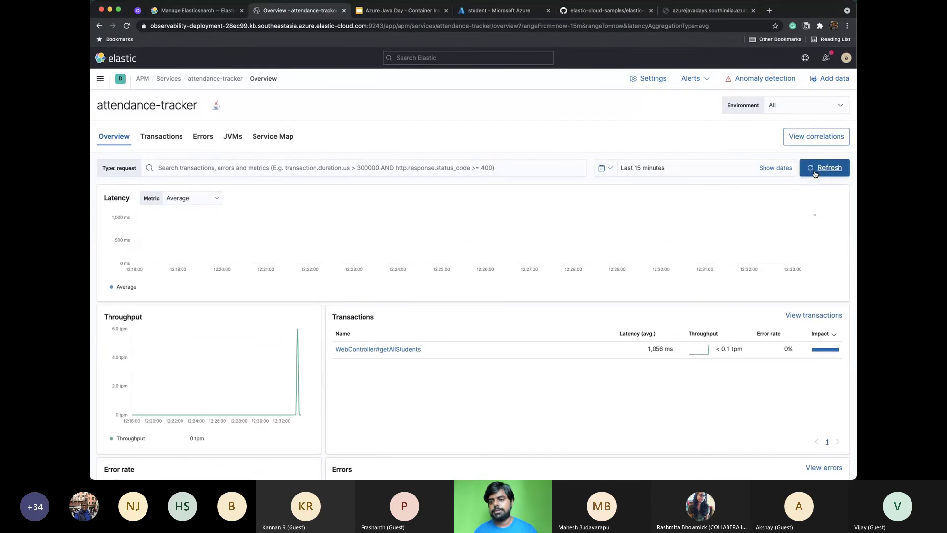
left_click(816, 173)
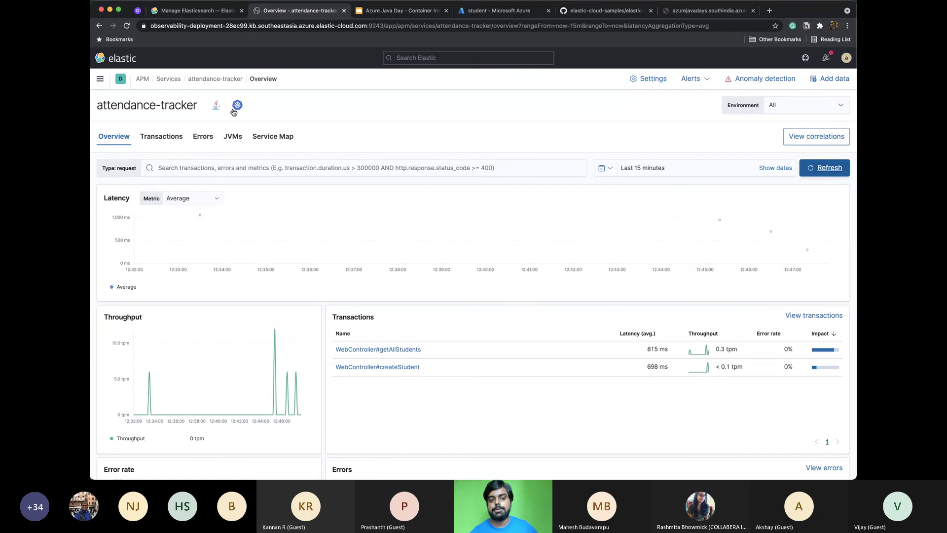
left_click(242, 108)
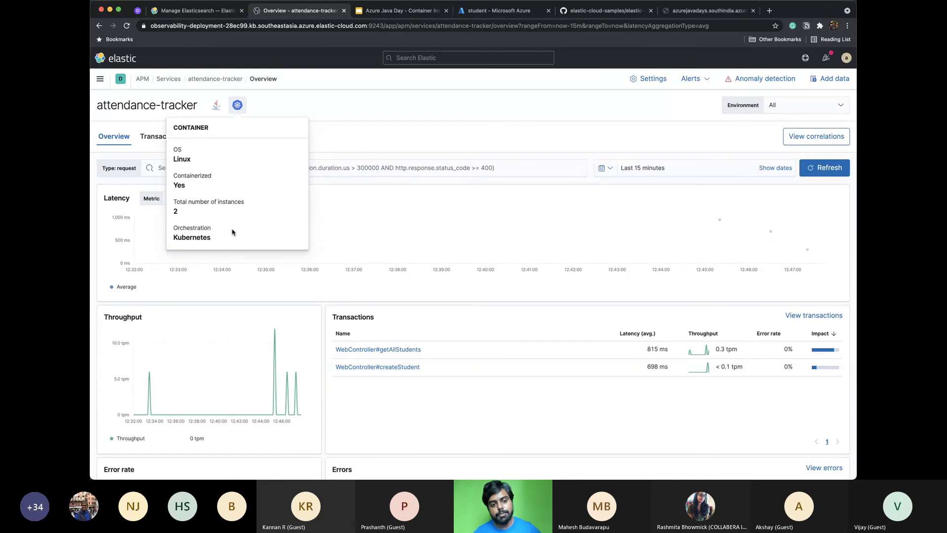
scroll(232, 232, "down", 2)
scroll(303, 169, "down", 10)
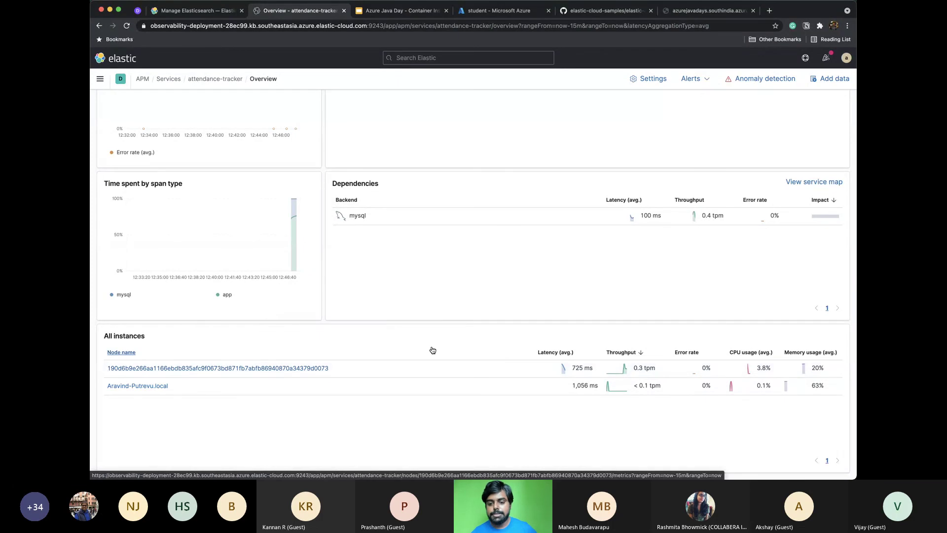
scroll(433, 350, "up", 12)
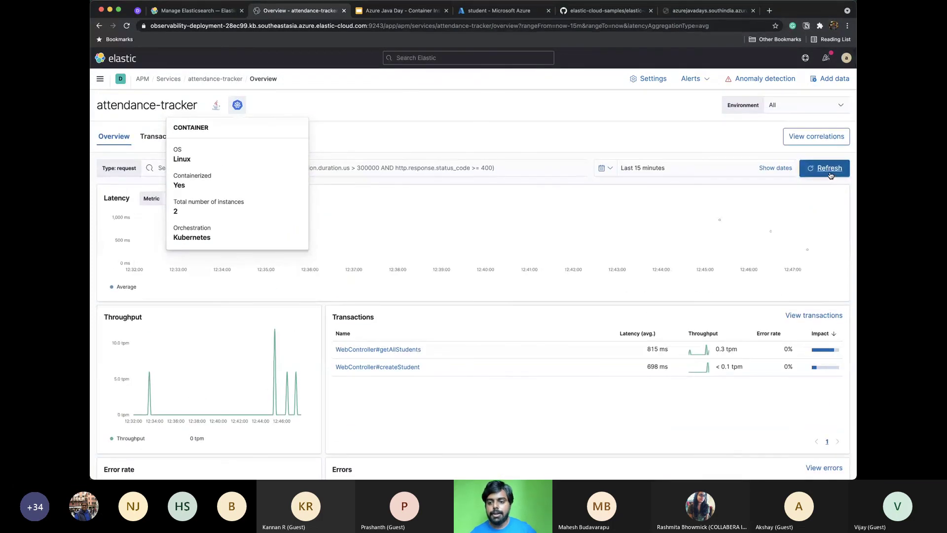
left_click(828, 175)
left_click(180, 198)
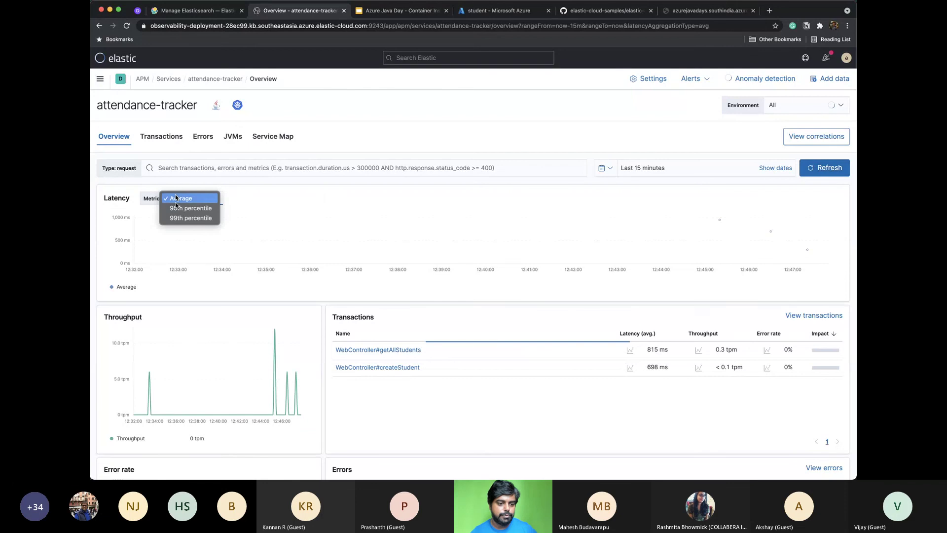
left_click(175, 218)
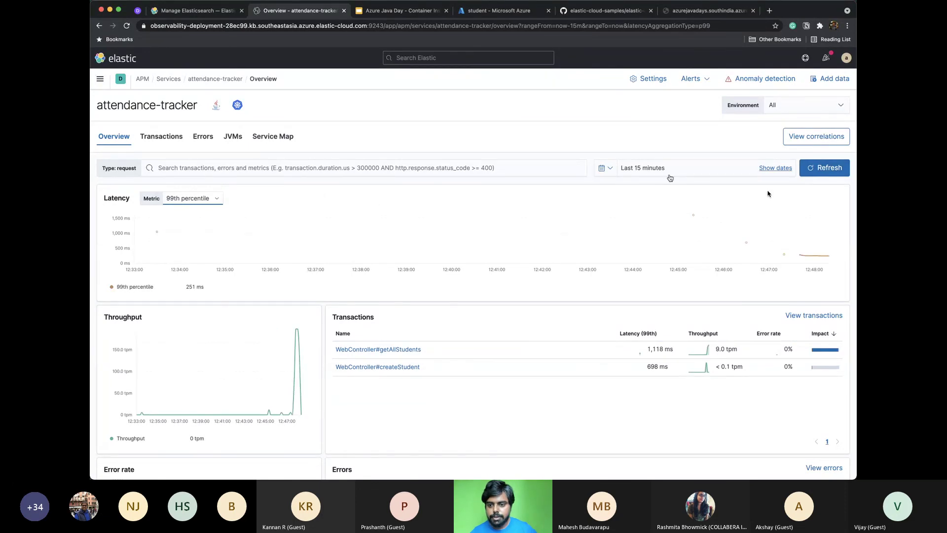
left_click(601, 168)
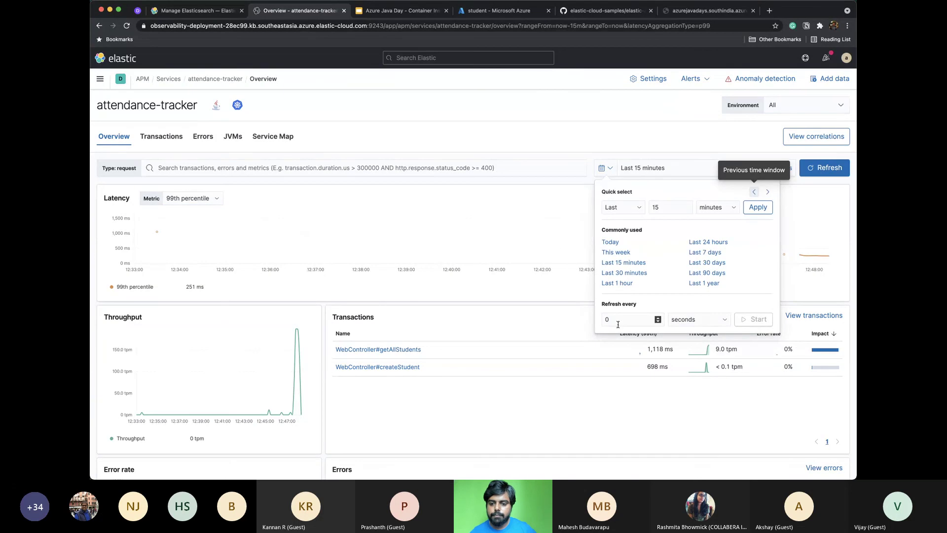
left_click(618, 324)
type("1")
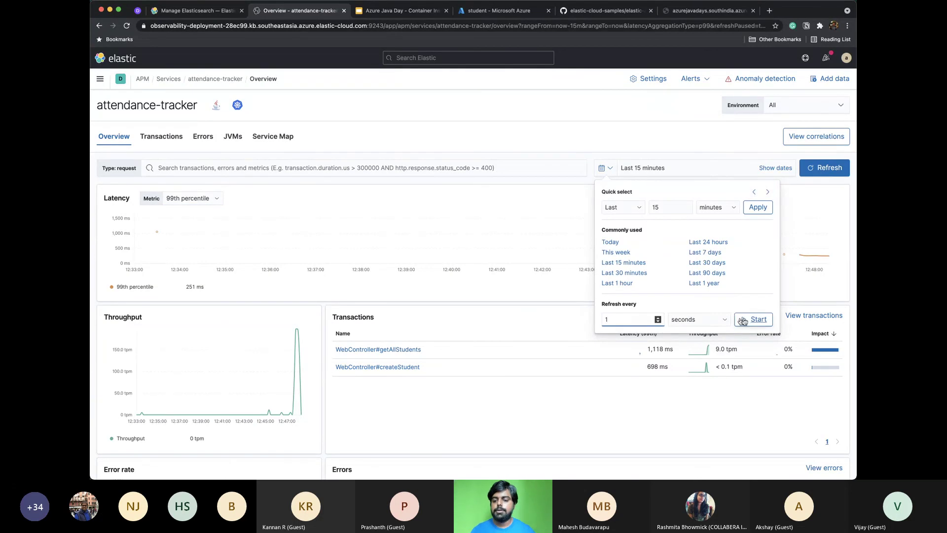
left_click(674, 136)
scroll(676, 138, "down", 3)
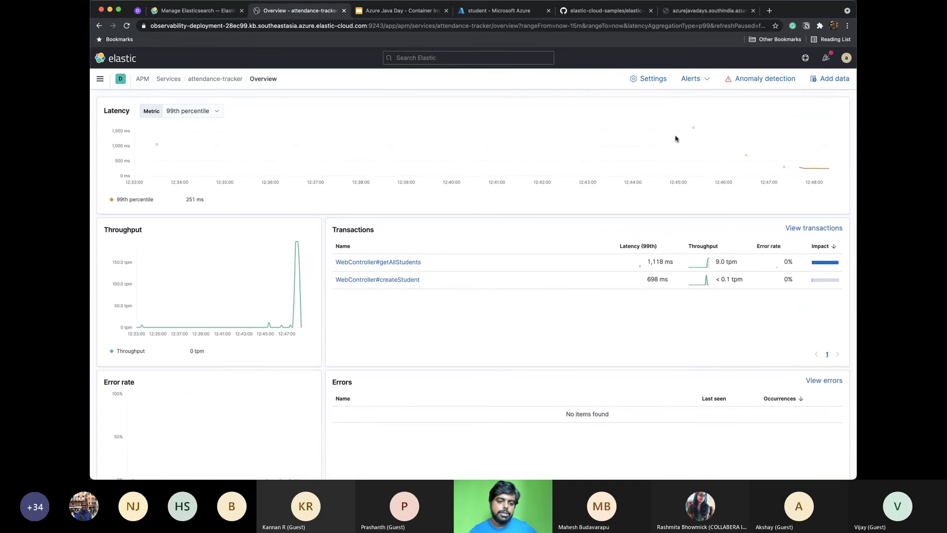
scroll(676, 138, "down", 5)
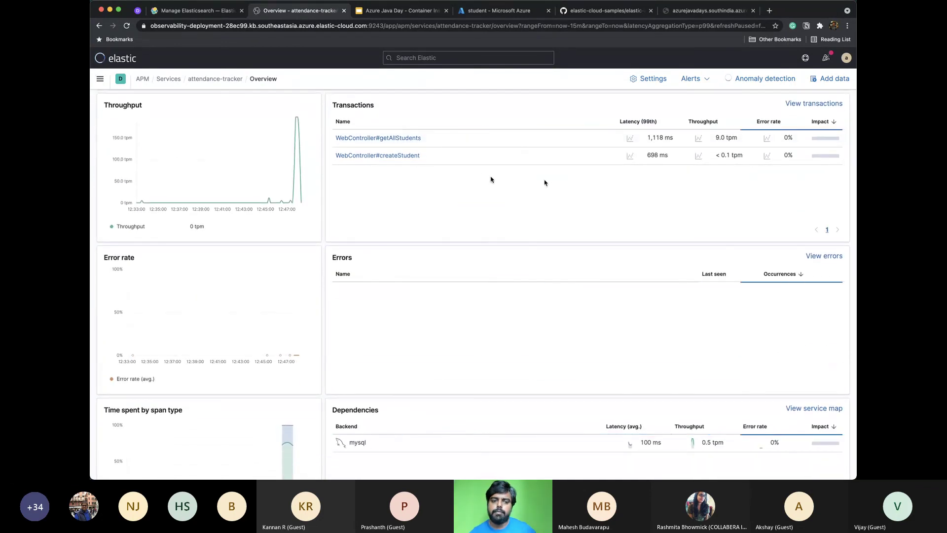
scroll(472, 180, "down", 5)
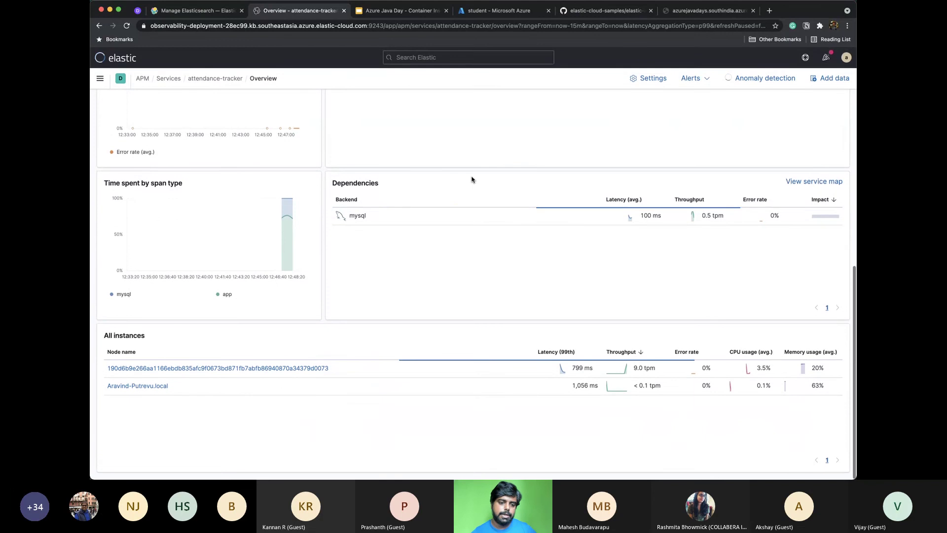
scroll(472, 180, "up", 10)
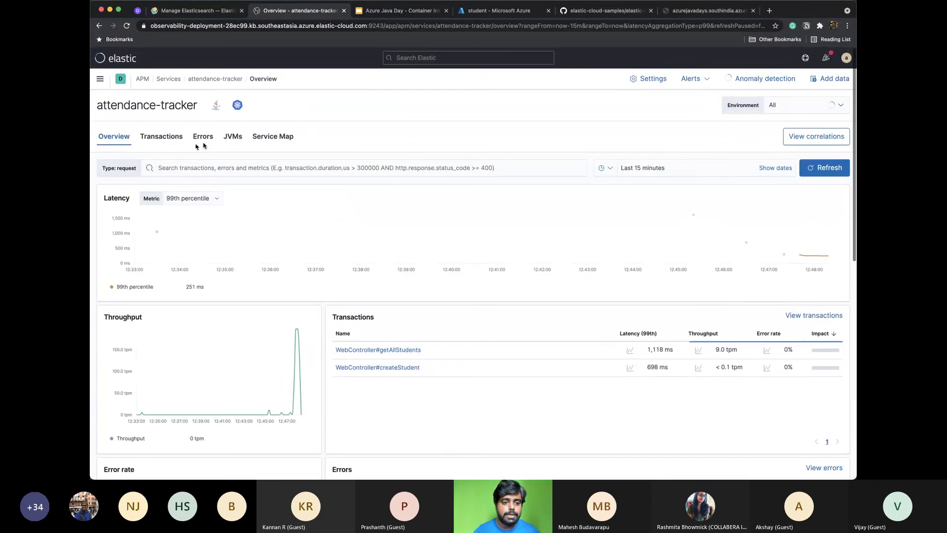
Open attendance-tracker's service map and stop the automatic data refresh
left_click(233, 138)
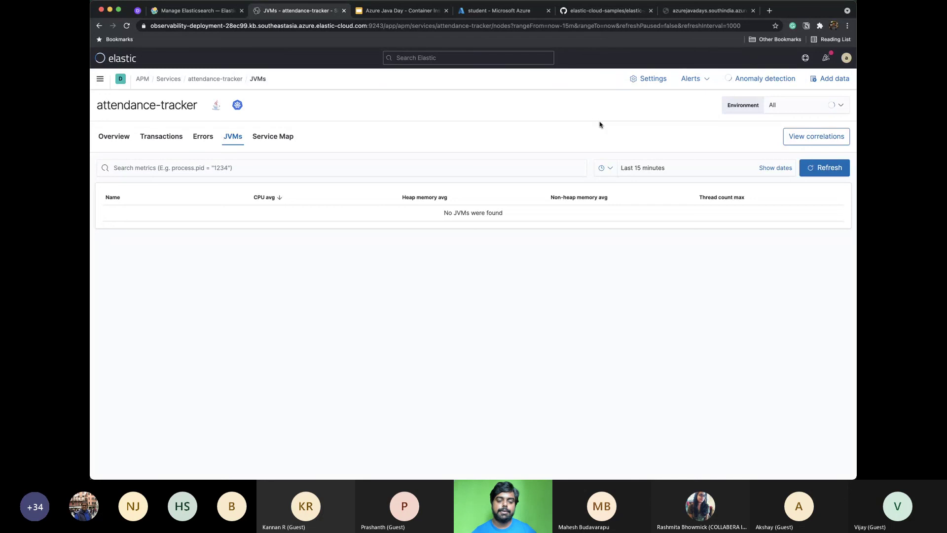
left_click(272, 137)
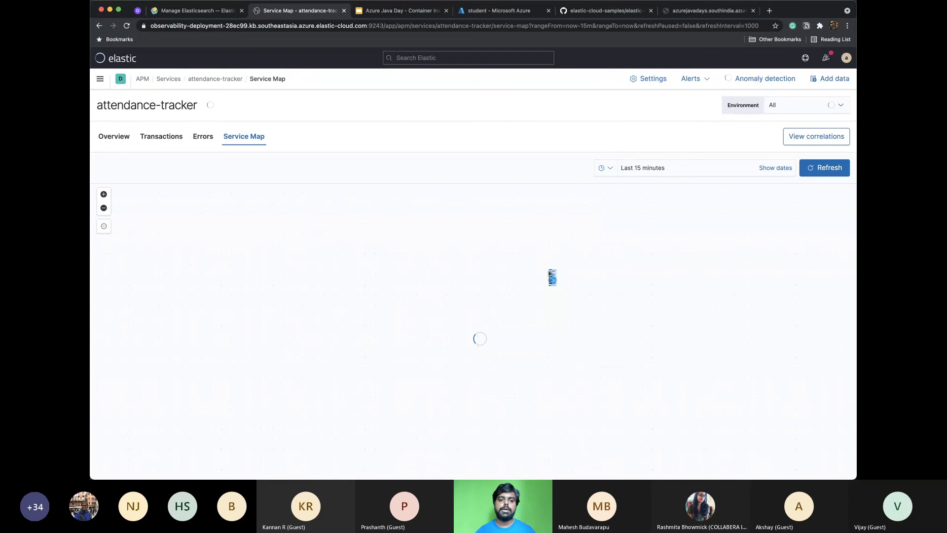
left_click(611, 169)
left_click(752, 320)
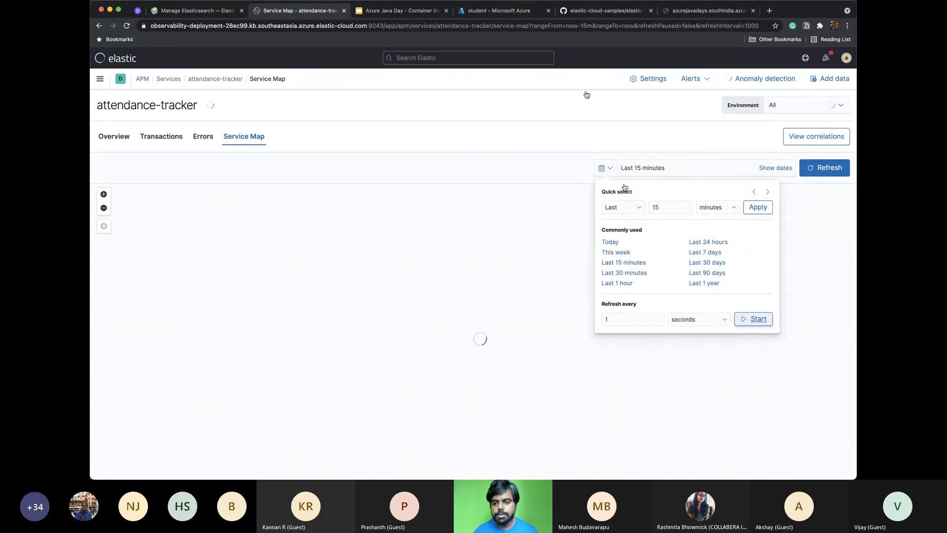
left_click(581, 128)
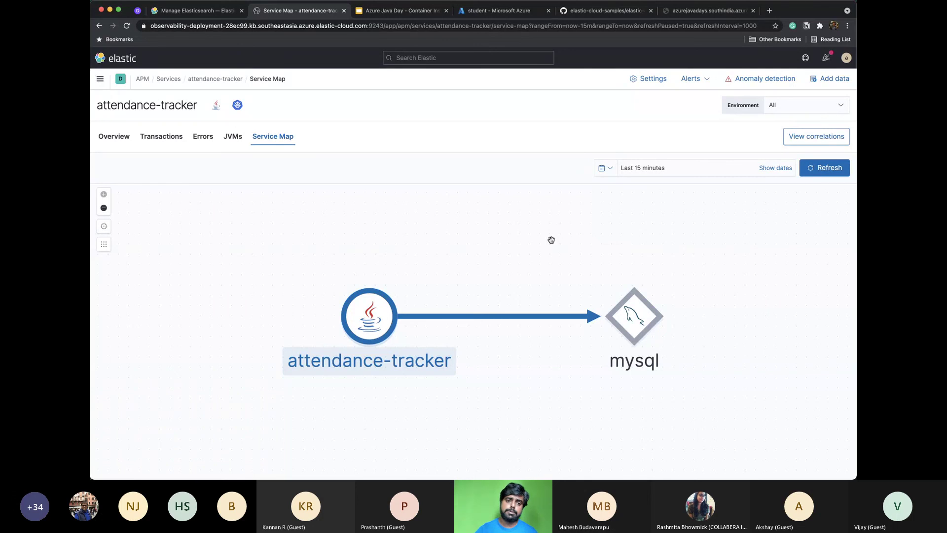
Check attendance-tracker's metrics summary on the map, then list its two JVMs
left_click(365, 304)
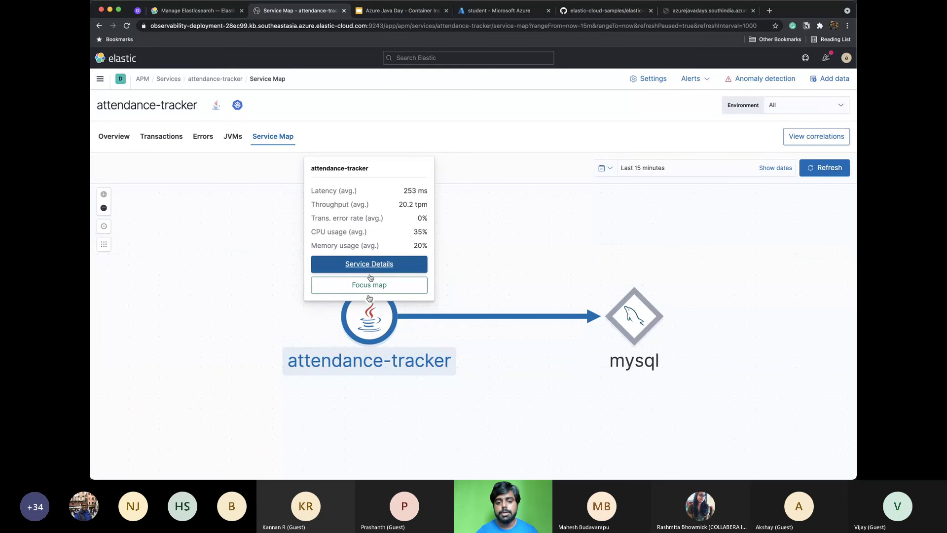
left_click(501, 274)
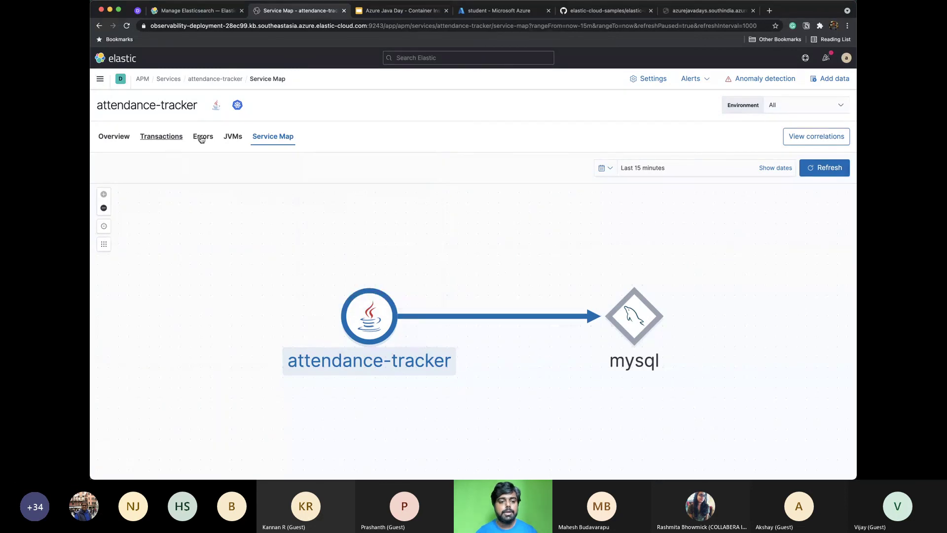
left_click(203, 138)
left_click(227, 137)
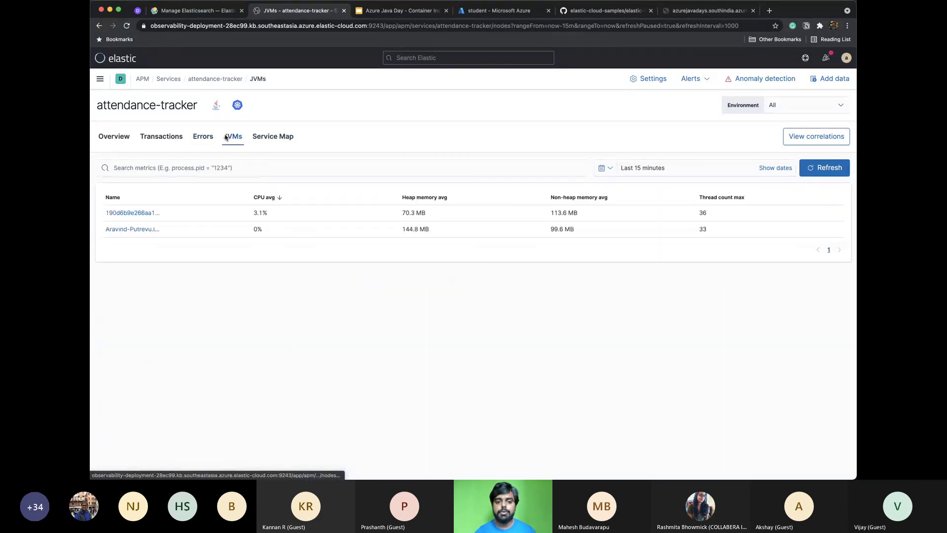
Browse the first JVM node's CPU, memory, thread and GC charts, then return to attendance-tracker's overview
left_click(127, 221)
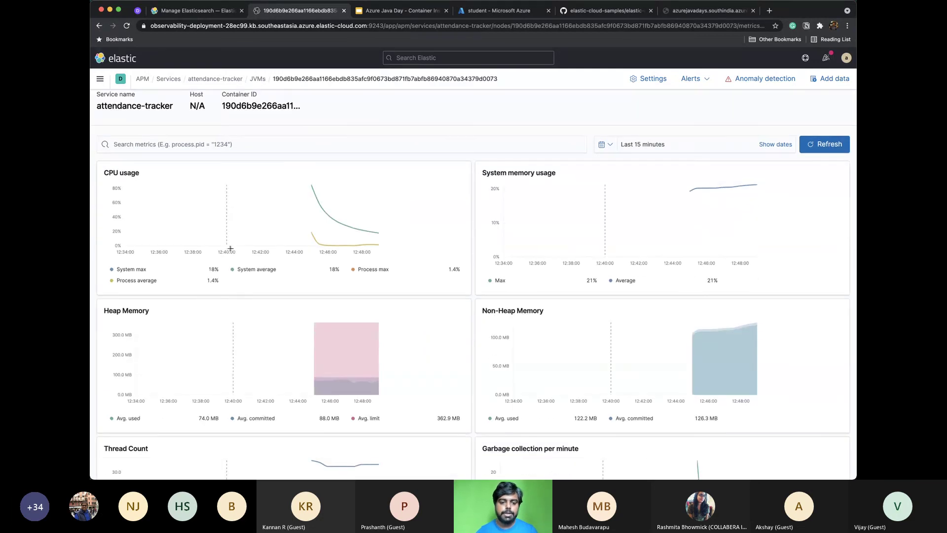
scroll(231, 249, "down", 1)
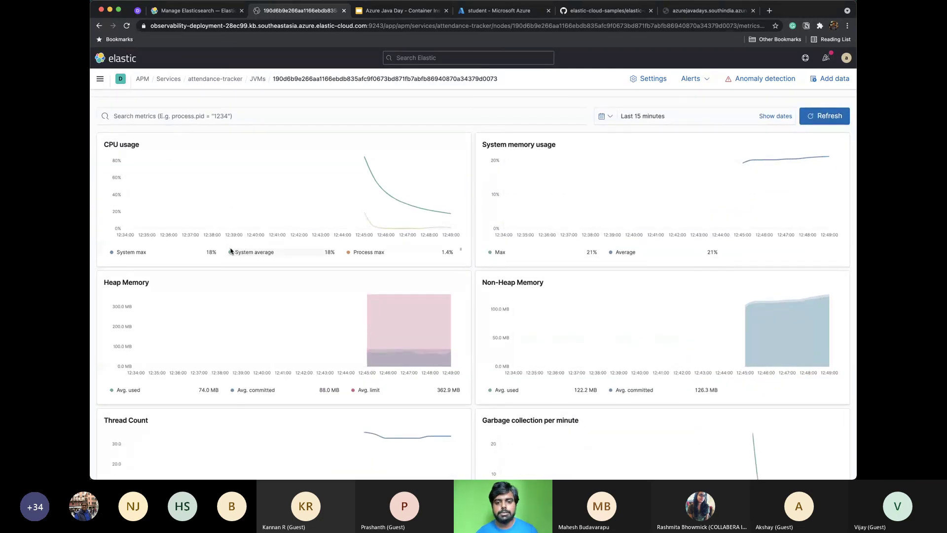
scroll(281, 306, "down", 5)
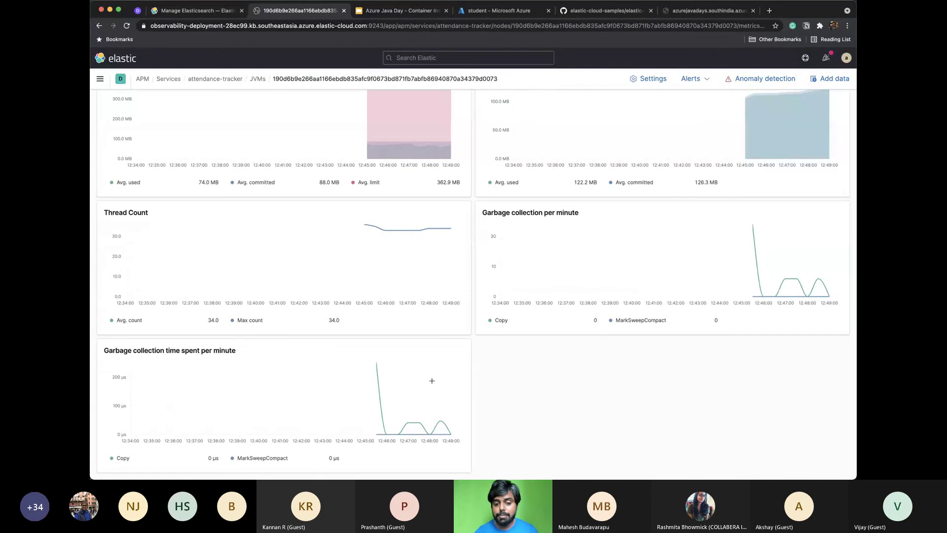
scroll(432, 381, "up", 6)
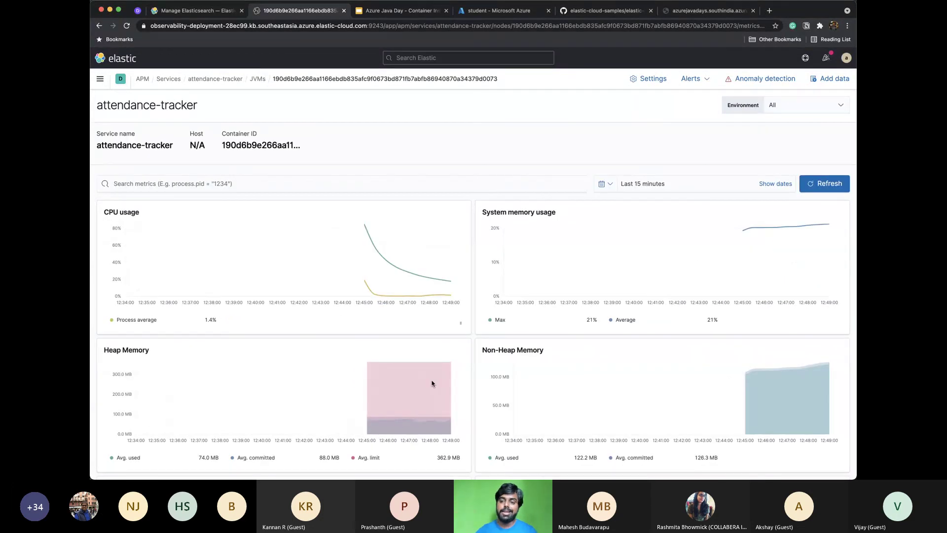
left_click(232, 81)
scroll(378, 173, "down", 3)
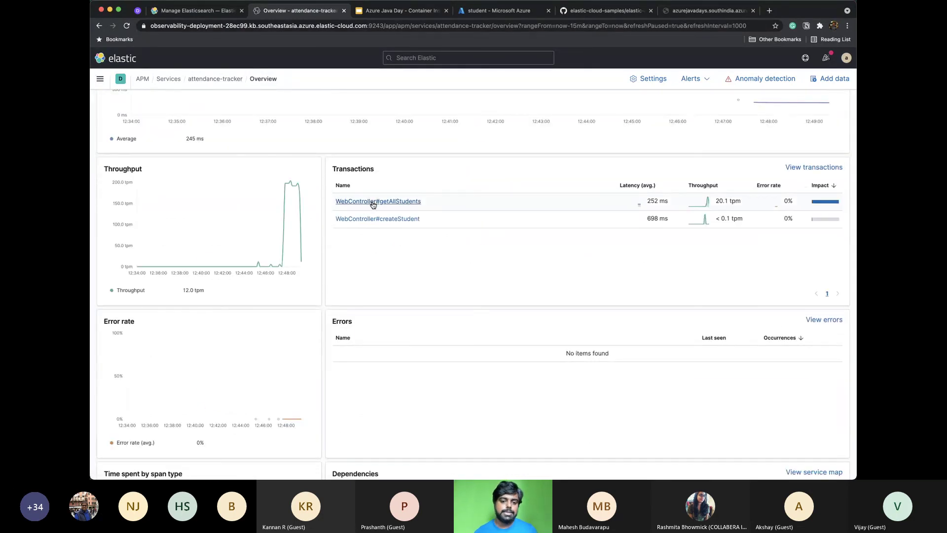
Open getAllStudents to see 307 requests at 200–300 ms and a 247 ms sample trace
left_click(374, 203)
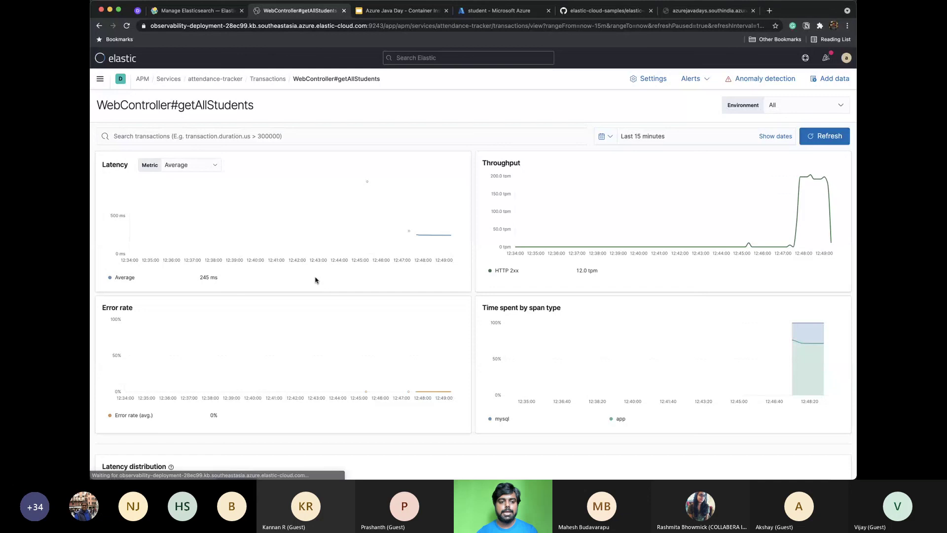
scroll(315, 280, "down", 3)
scroll(318, 279, "up", 1)
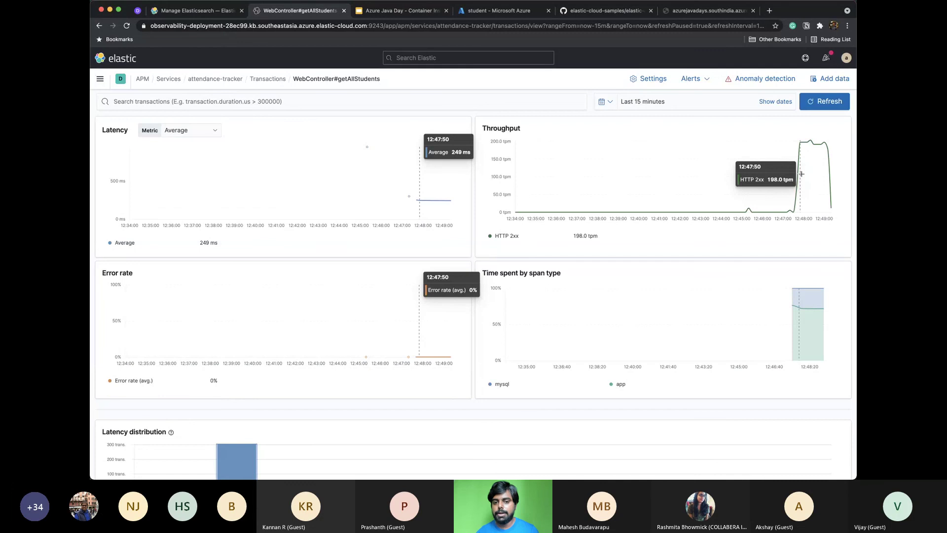
scroll(801, 174, "down", 2)
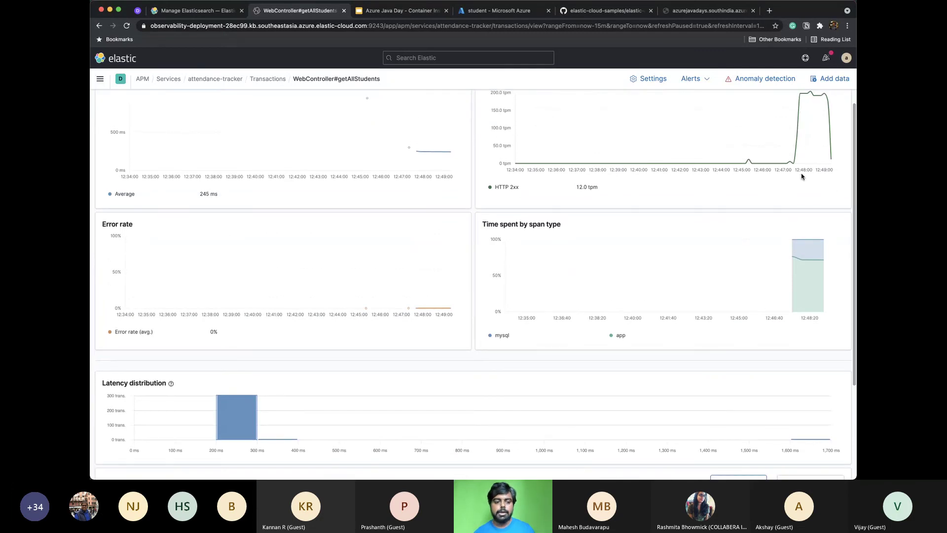
scroll(801, 176, "down", 4)
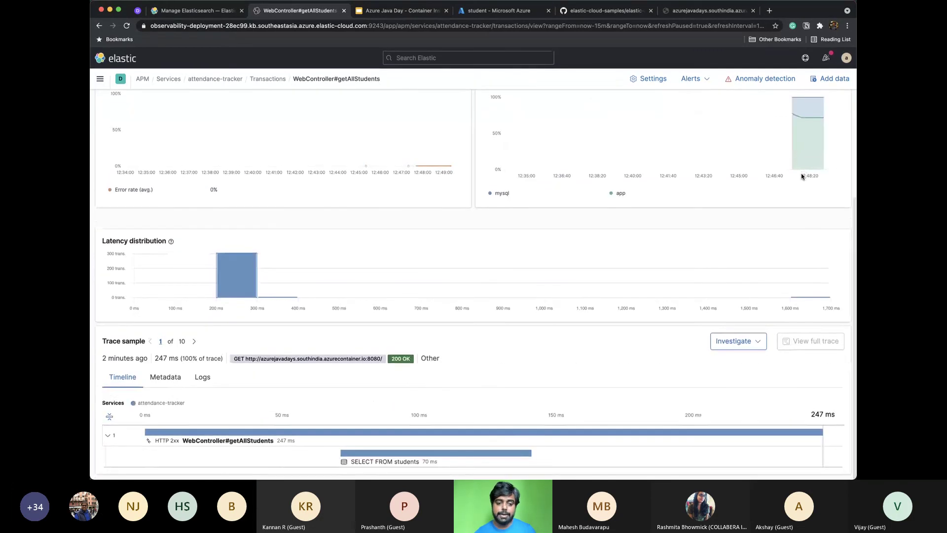
mouse_move(252, 289)
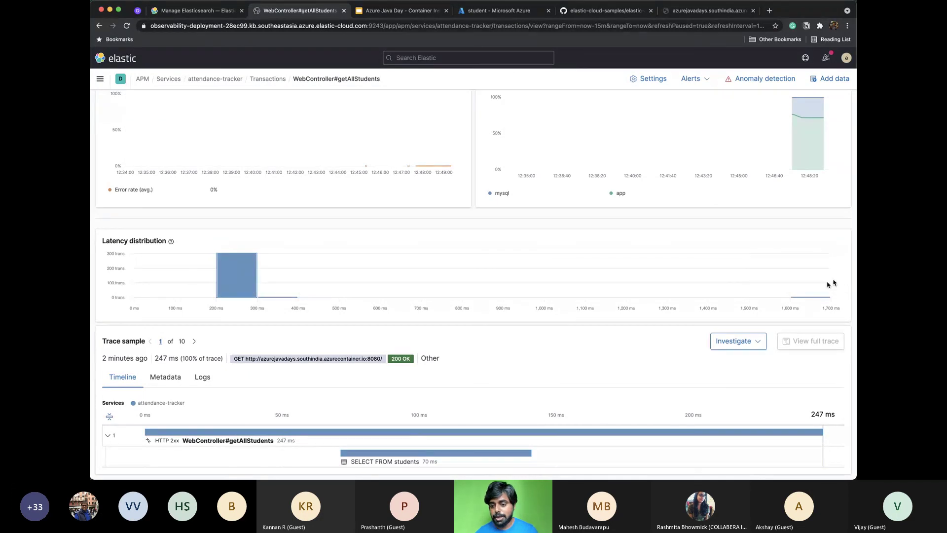
mouse_move(818, 290)
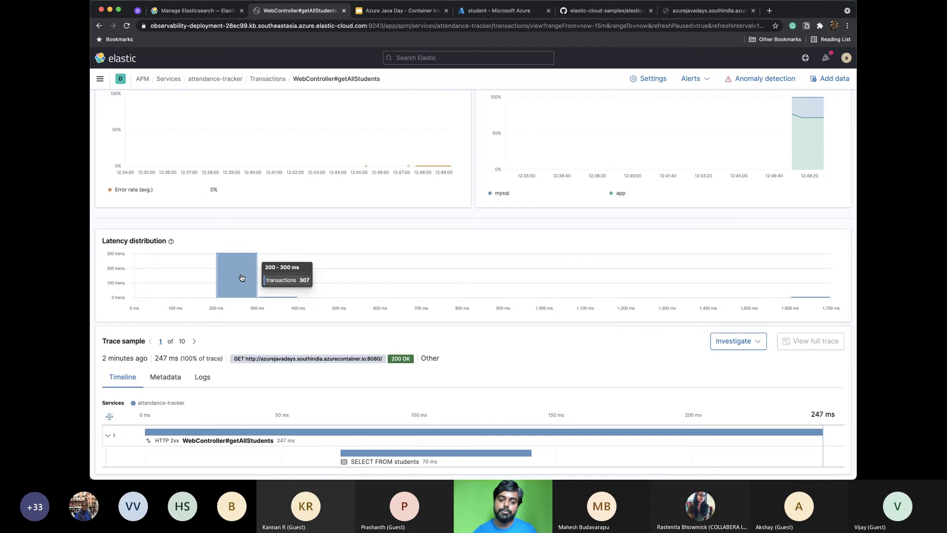
mouse_move(184, 287)
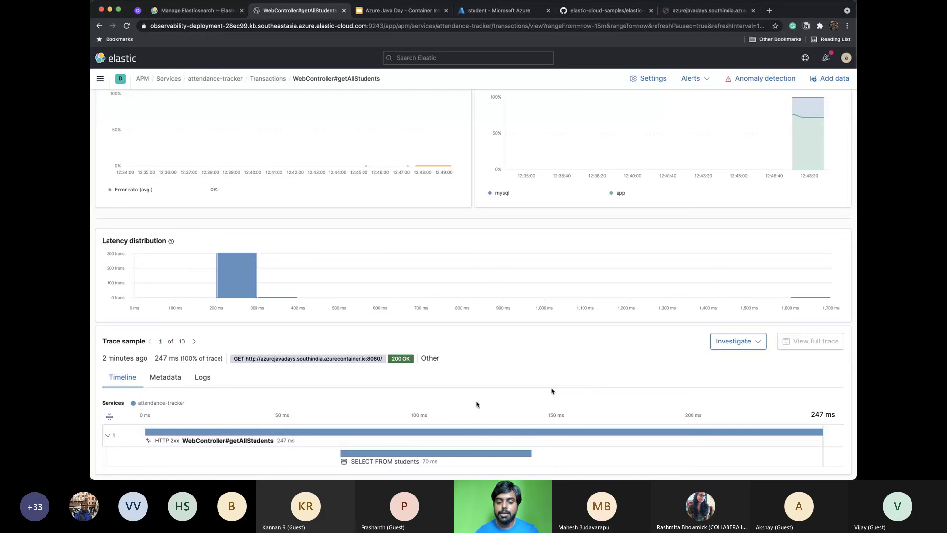
Inspect the sample getAllStudents transaction's details and its Investigate options
left_click(403, 436)
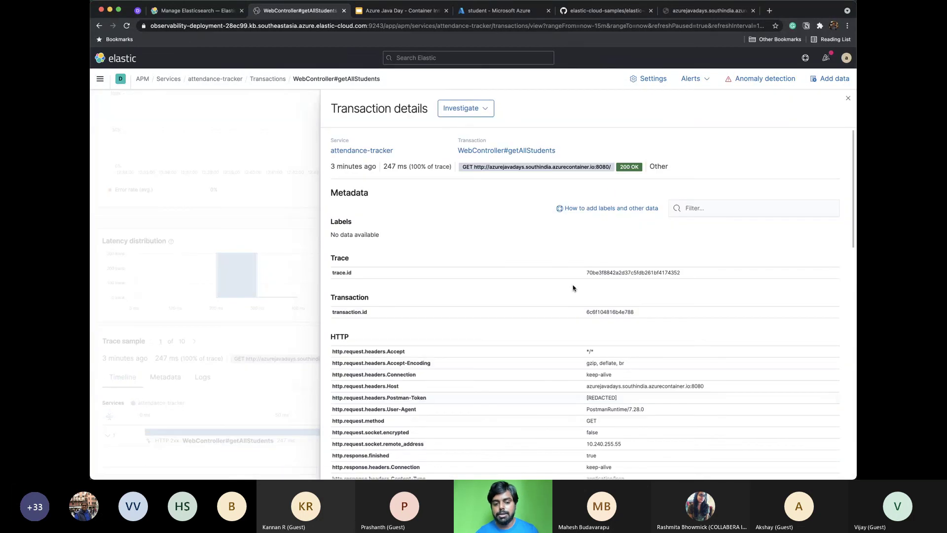
scroll(573, 287, "down", 10)
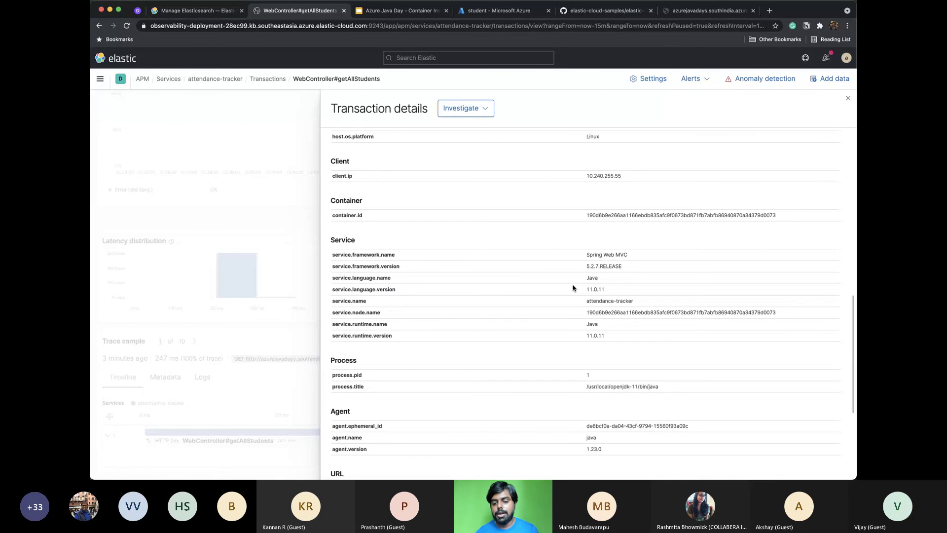
scroll(572, 288, "down", 4)
scroll(573, 288, "up", 15)
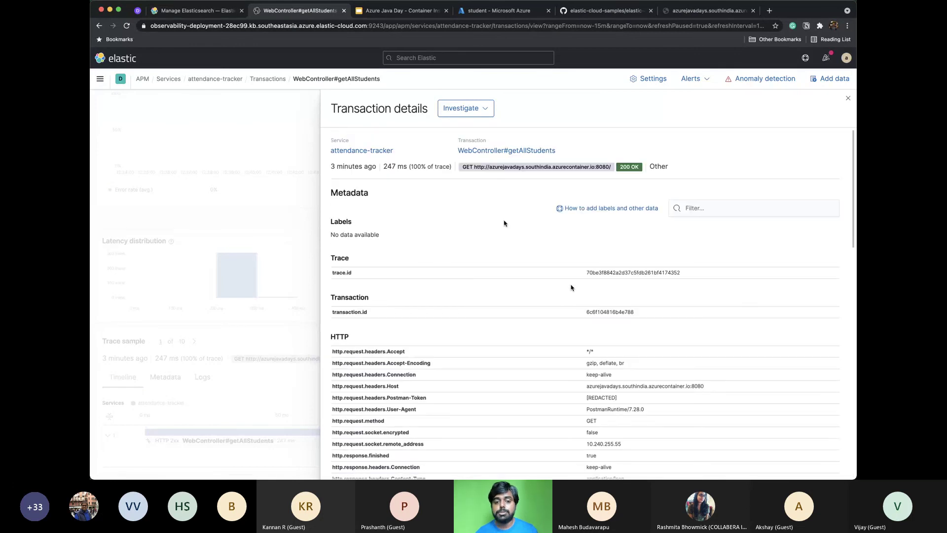
left_click(464, 109)
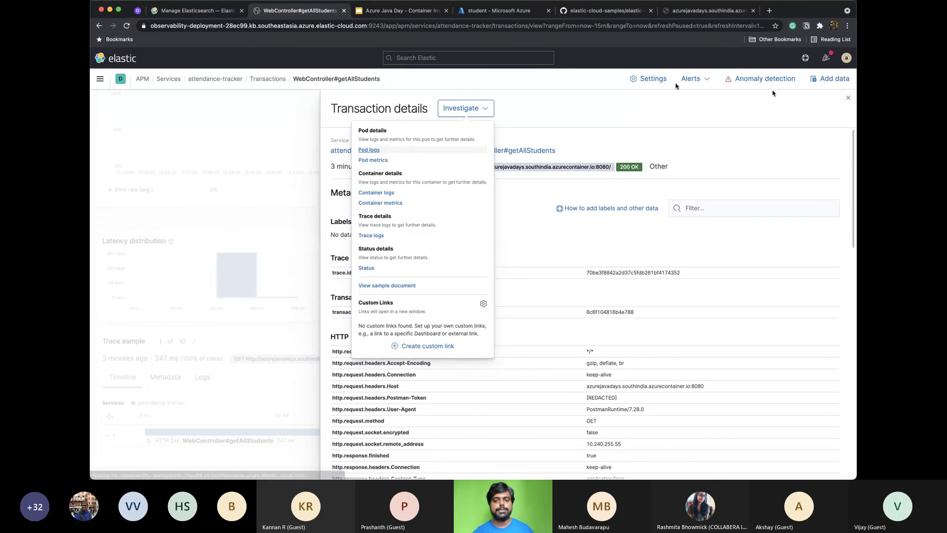
left_click(847, 100)
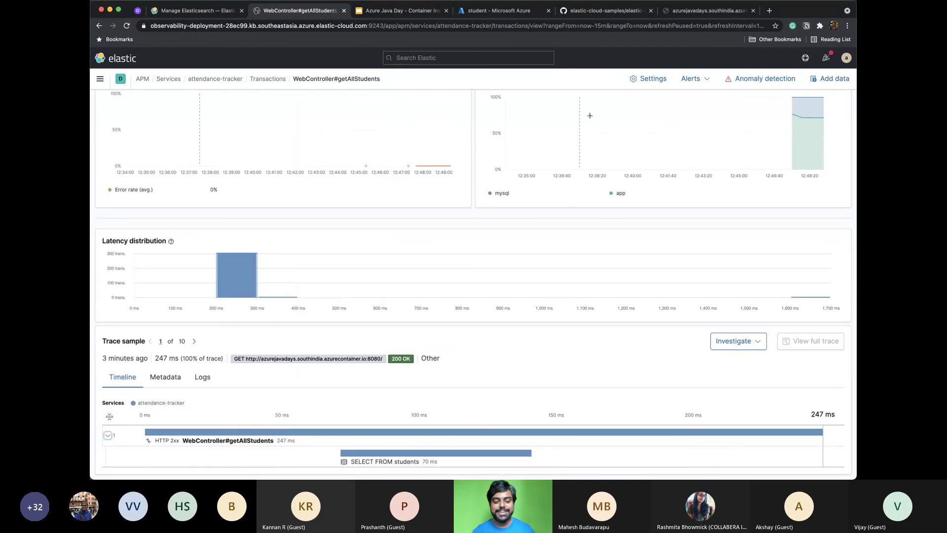
Return to the attendance-tracker overview and open the Latency Metric dropdown
scroll(589, 115, "up", 5)
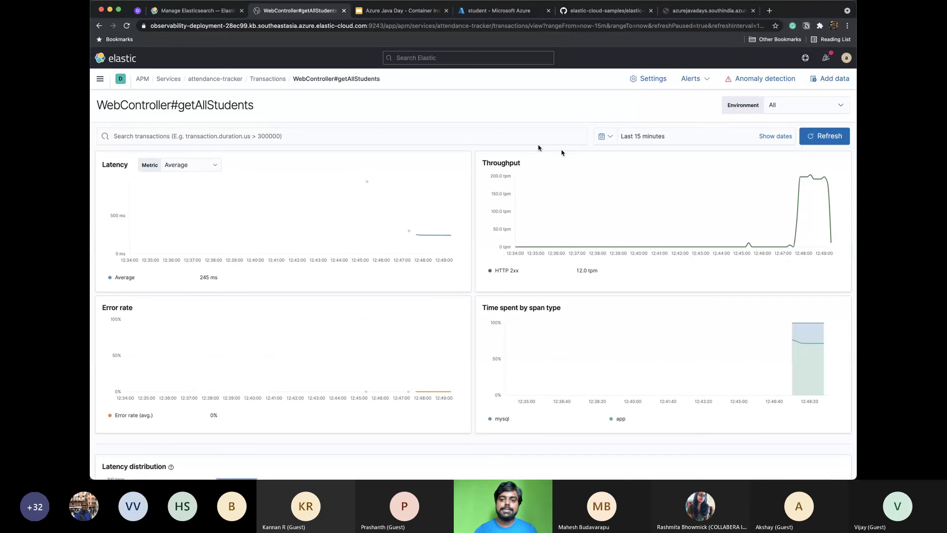
left_click(233, 80)
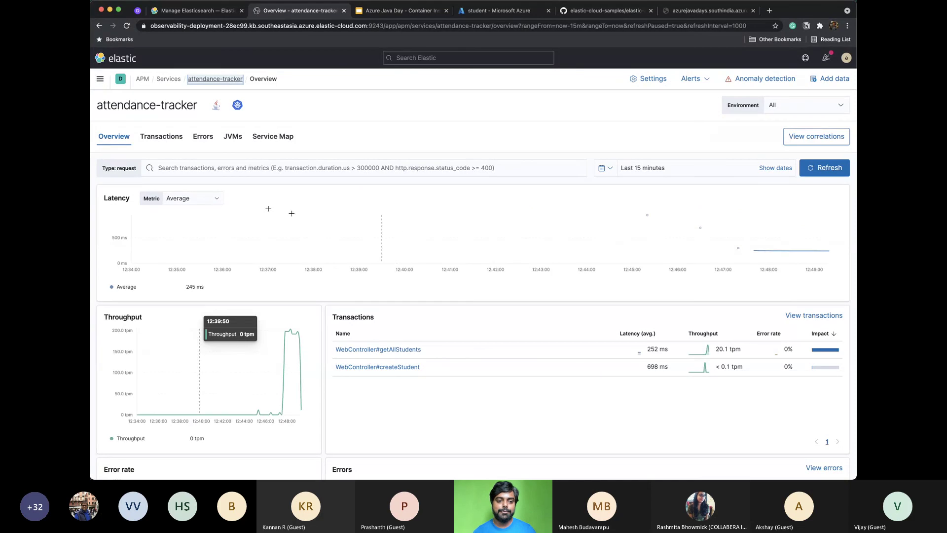
left_click(185, 198)
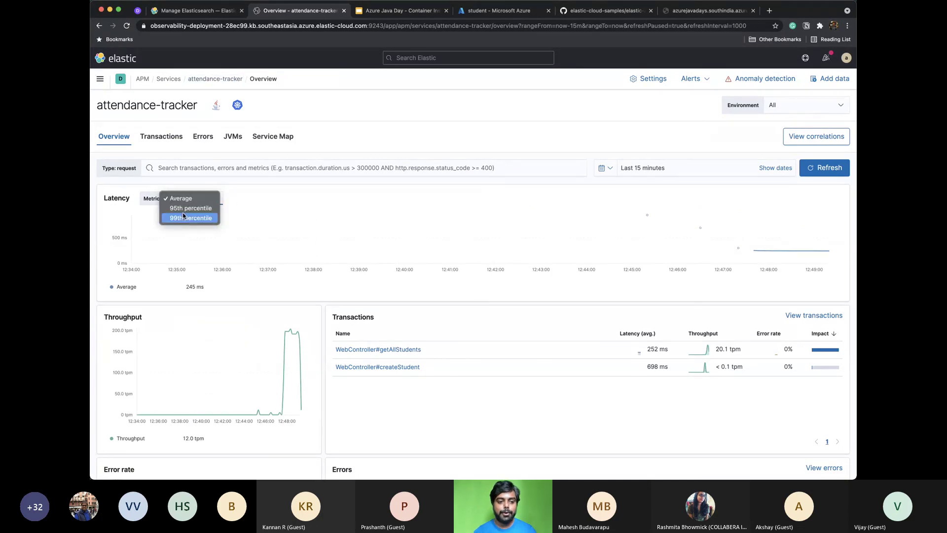